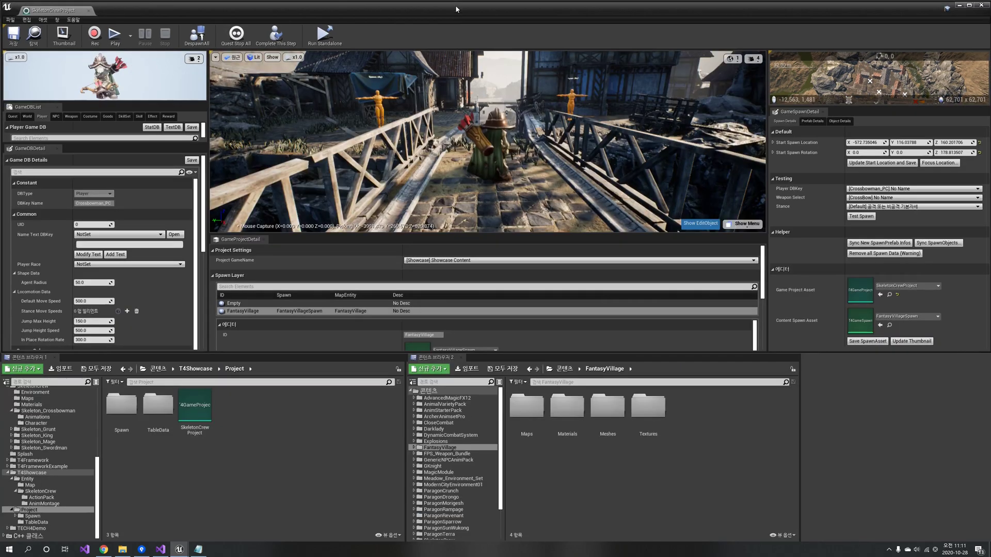
Generate a thumbnail for the SkeletonCrewProject asset and save the asset.
click(195, 409)
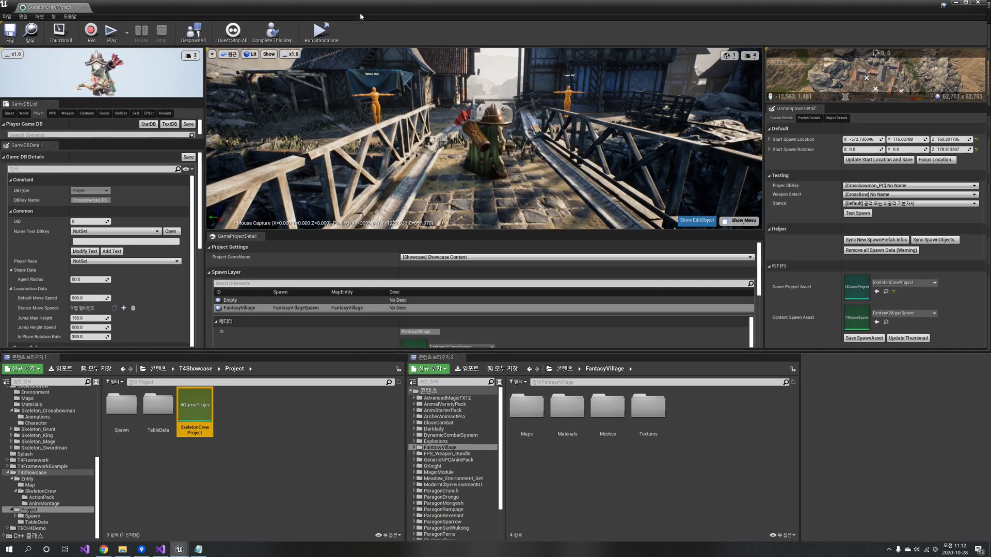
double_click(360, 12)
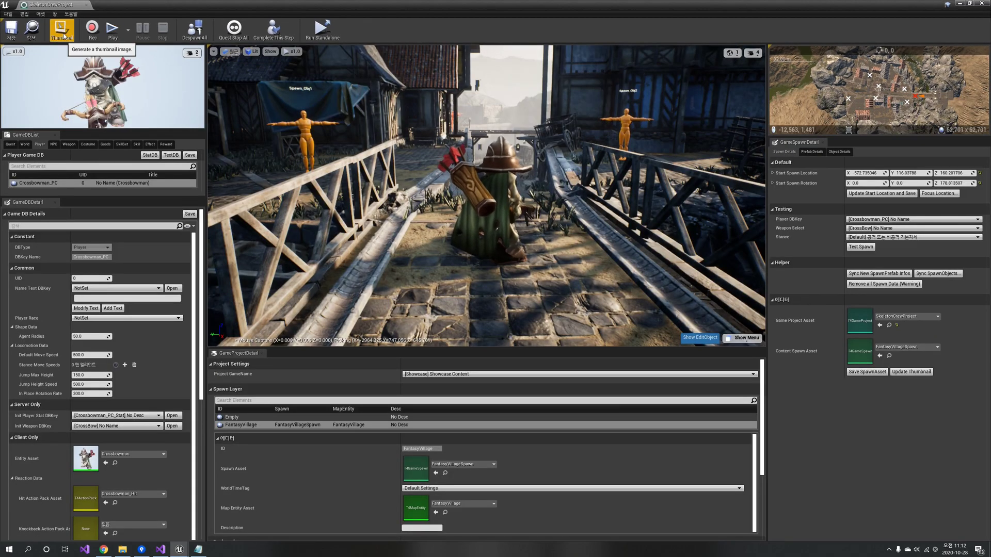
click(9, 38)
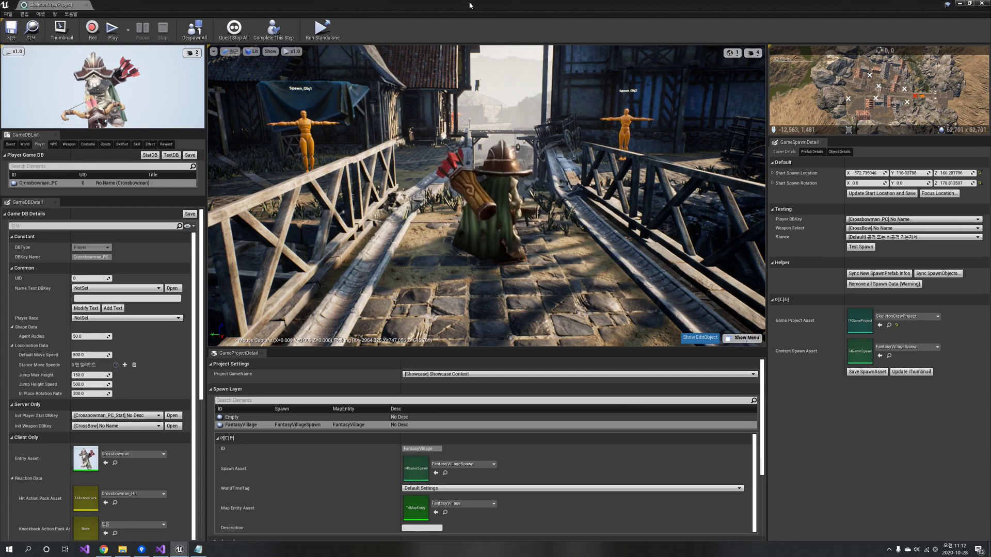
double_click(470, 5)
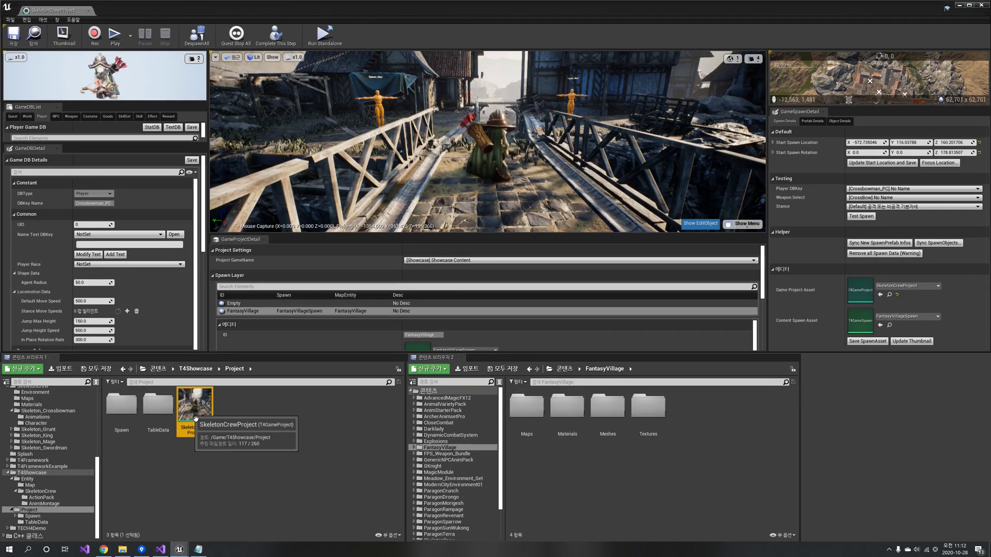
Open the Crossbowman entity asset from the player's Entity Asset setting and show its portrait details.
double_click(502, 8)
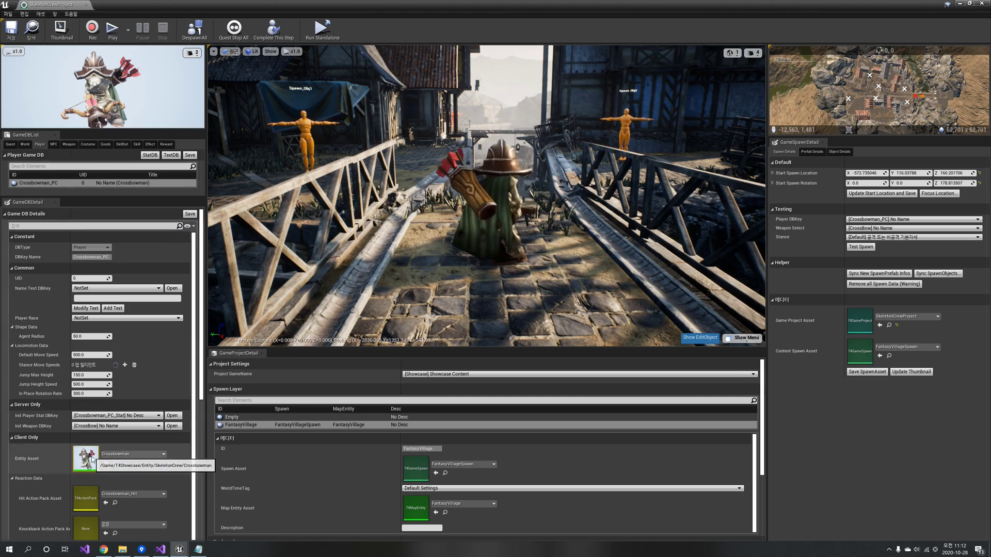
double_click(96, 462)
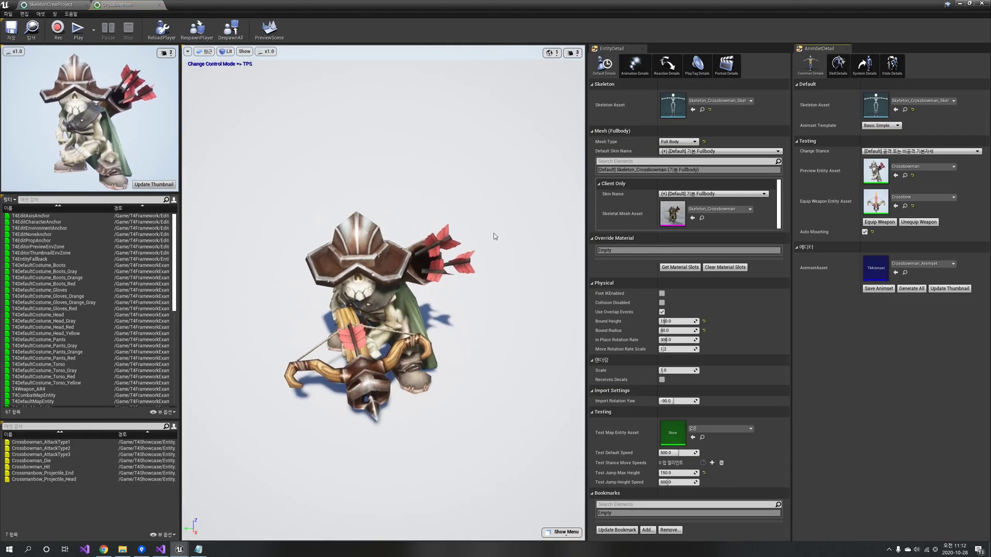
click(732, 69)
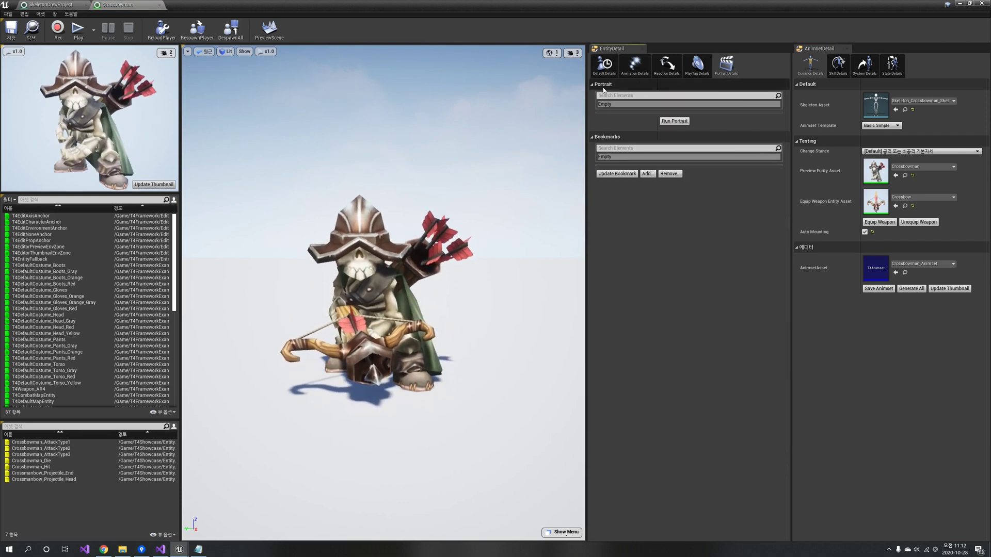
Add a Default portrait entry to the Crossbowman entity and run the portrait generator for it.
right_click(608, 105)
click(626, 116)
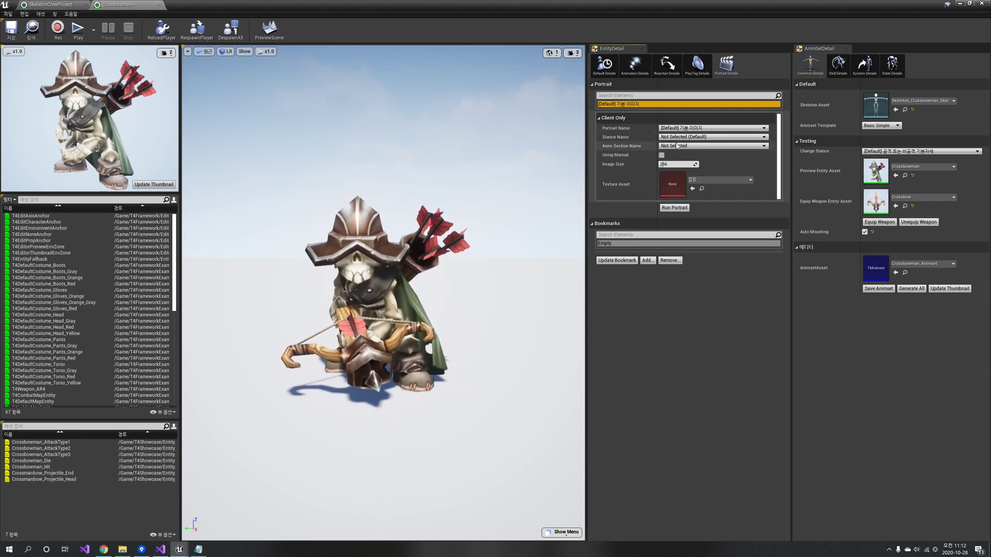
click(674, 208)
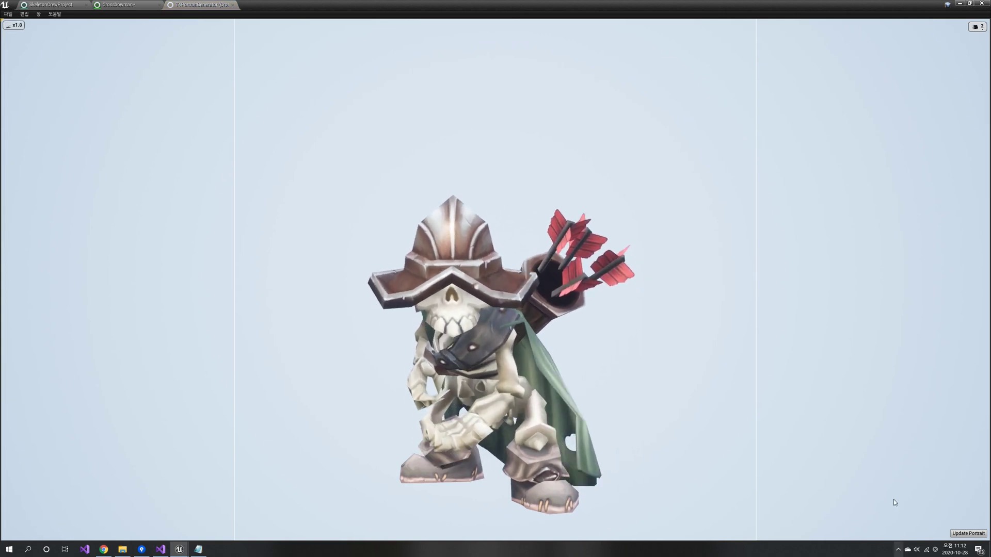
Frame the skeleton's head and upper body closely for the portrait and slow the playback speed to x0.1.
scroll(518, 254, up, 5)
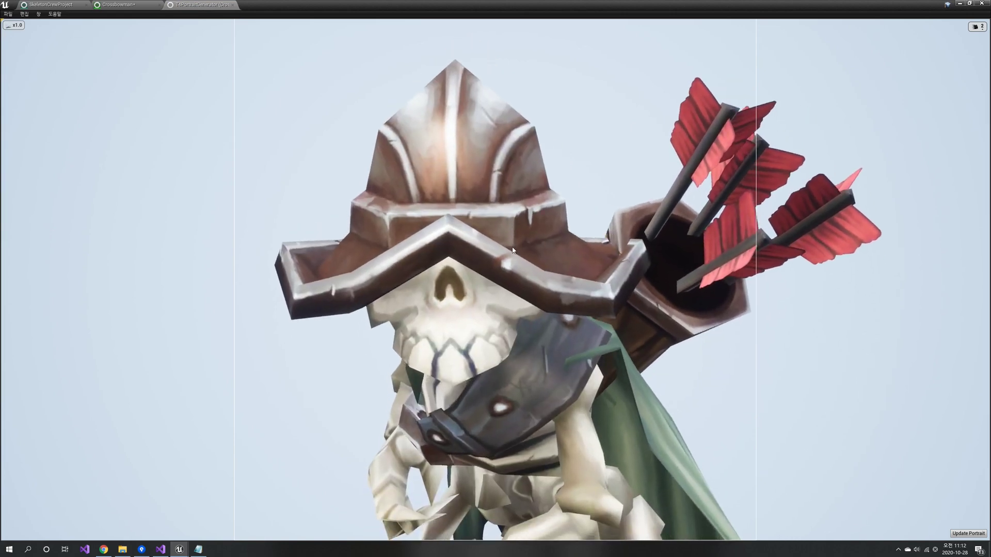
click(15, 25)
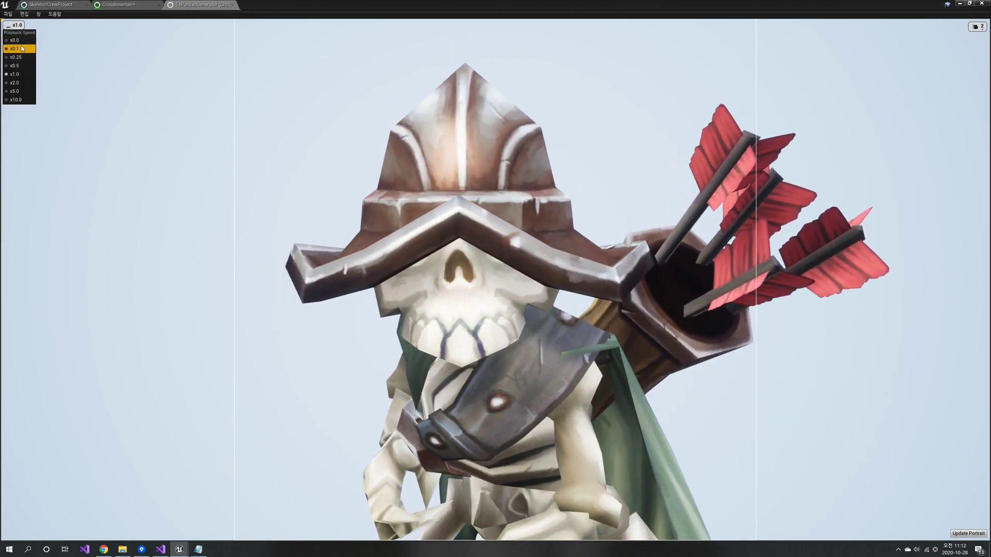
click(22, 49)
Start saving the captured portrait and create a new folder named Portrait inside the SkeletonCrew entity folder.
click(977, 535)
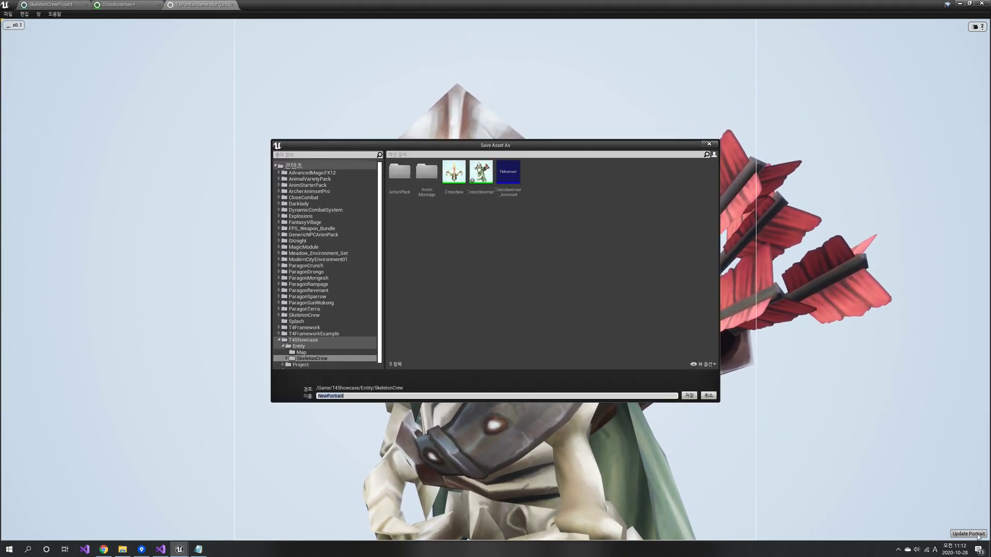
right_click(552, 209)
click(570, 211)
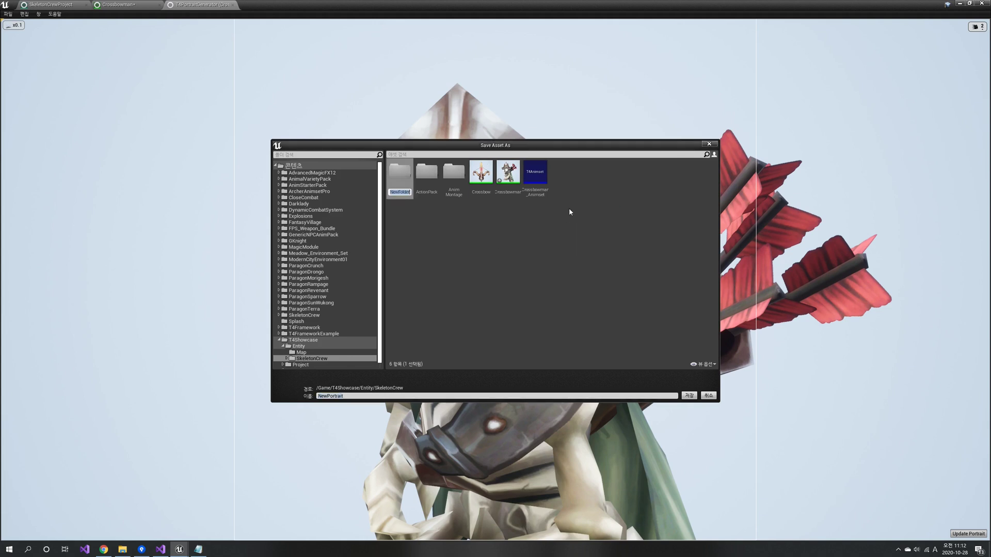
text(Portrait)
key(Return)
Save the portrait texture in the Portrait folder as Crossbowman_Portrait_Default.
double_click(452, 175)
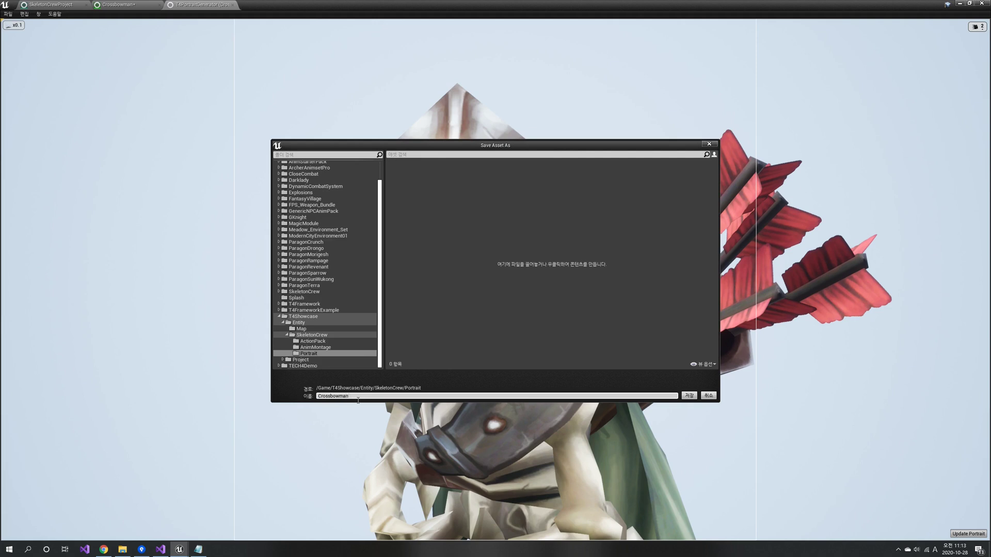
text(ault)
key(Return)
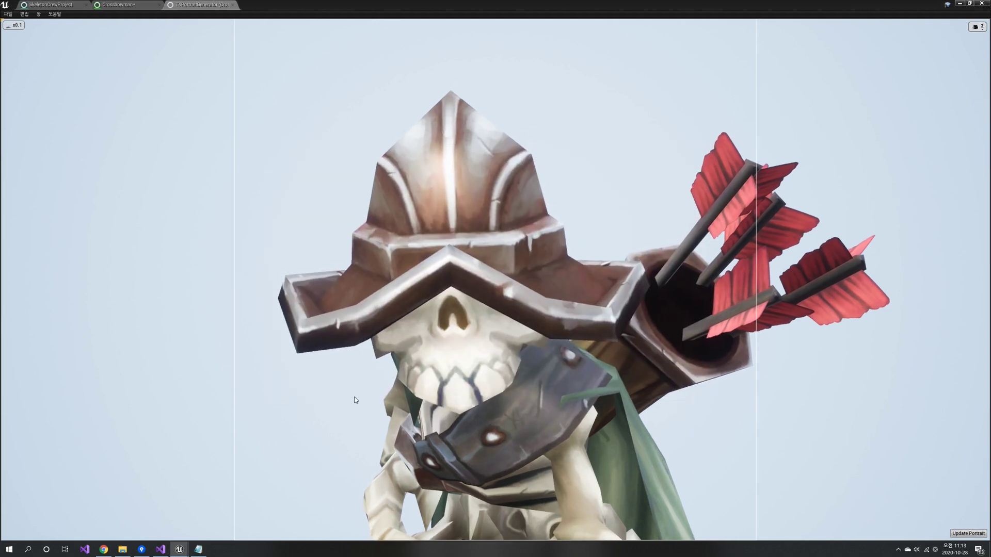
Open the Default portrait's texture from the Crossbowman entity to inspect it, and close the texture and the portrait generator.
click(124, 5)
double_click(672, 187)
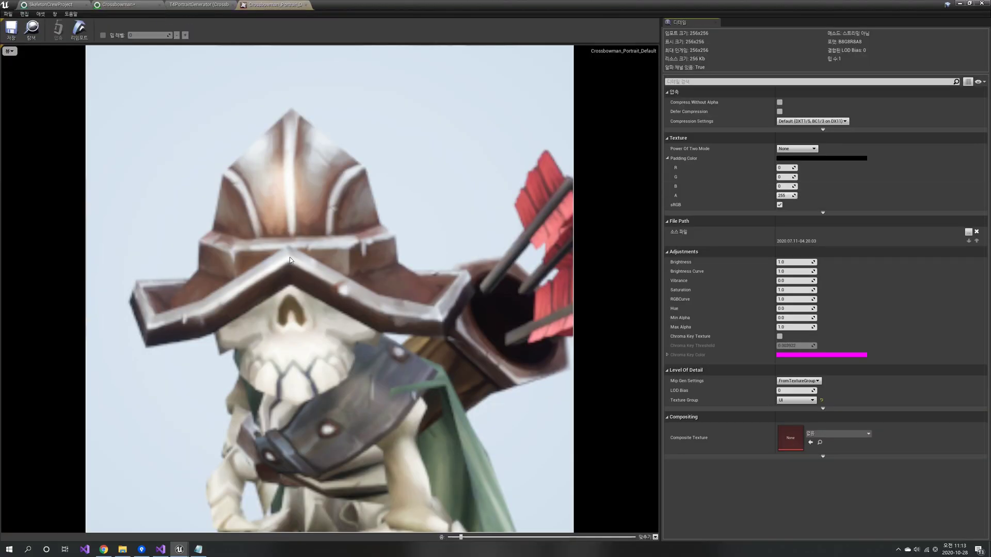
click(306, 6)
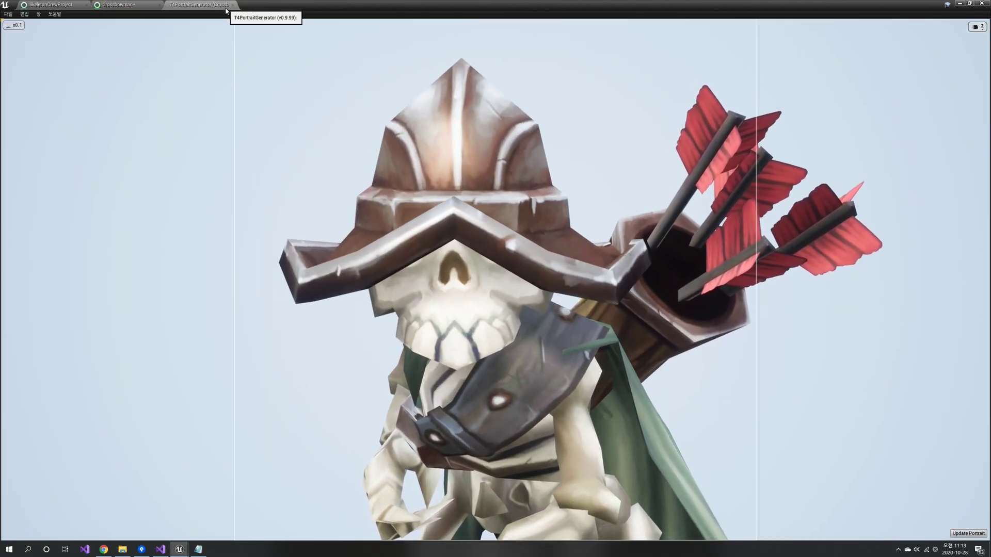
click(234, 5)
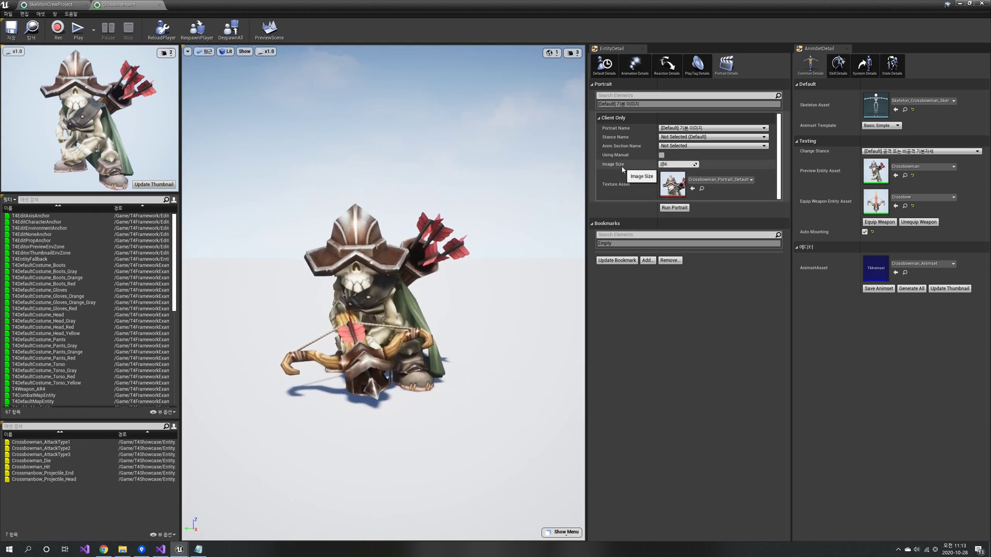
Add a second portrait entry to the Crossbowman entity and set its portrait name to Roar.
right_click(613, 105)
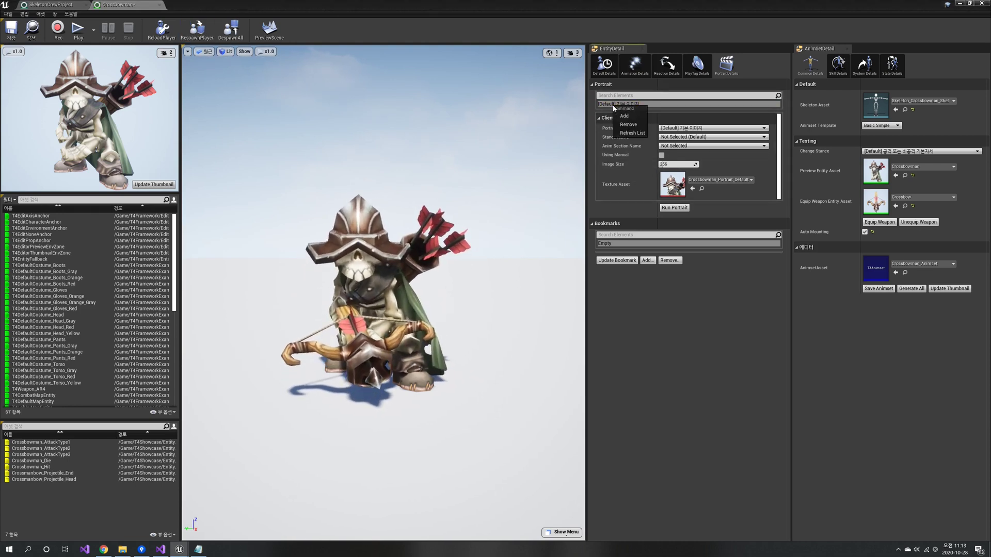
click(625, 116)
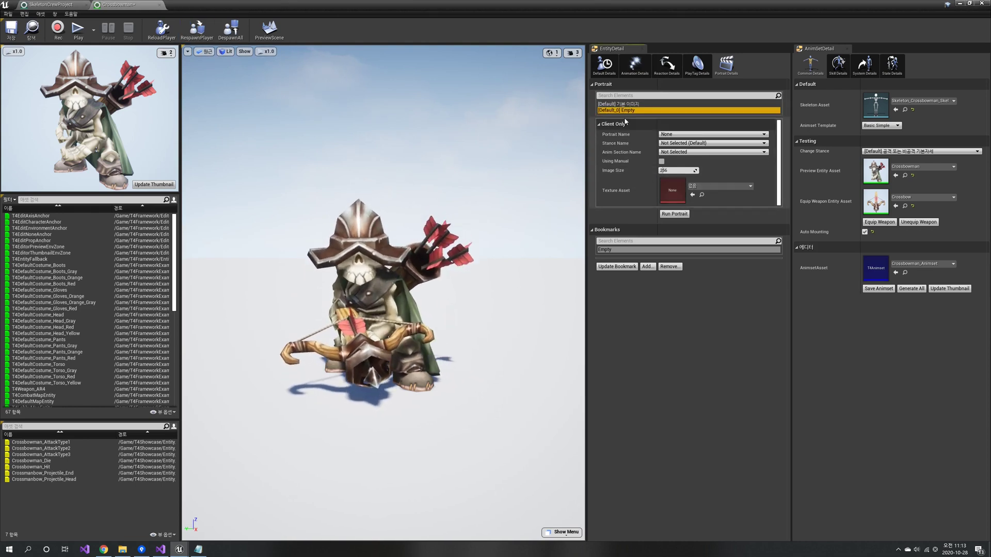
click(682, 134)
click(681, 163)
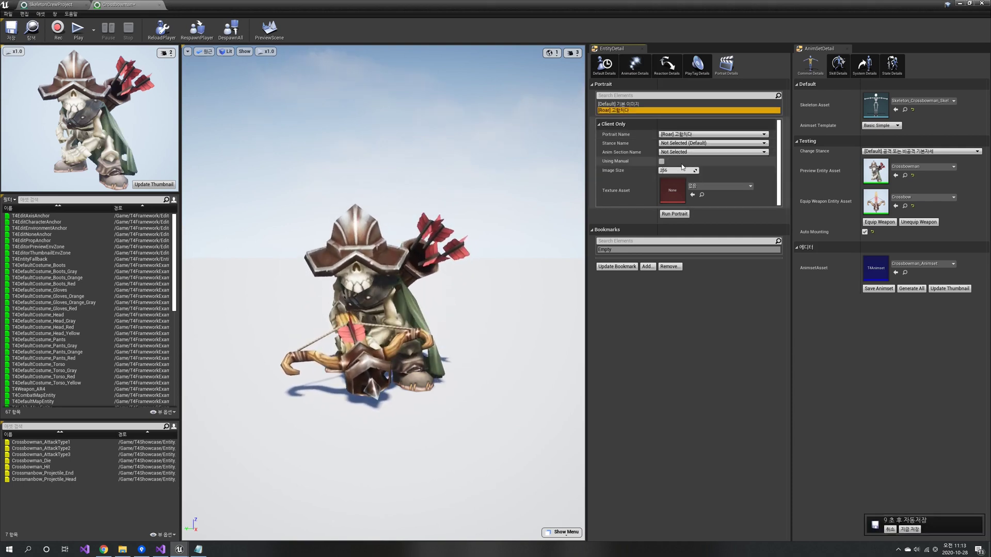
Add a skill animation entry to the Crossbowman animset and set its AnimSequence name to Roar1 (Roar Type 1).
click(838, 64)
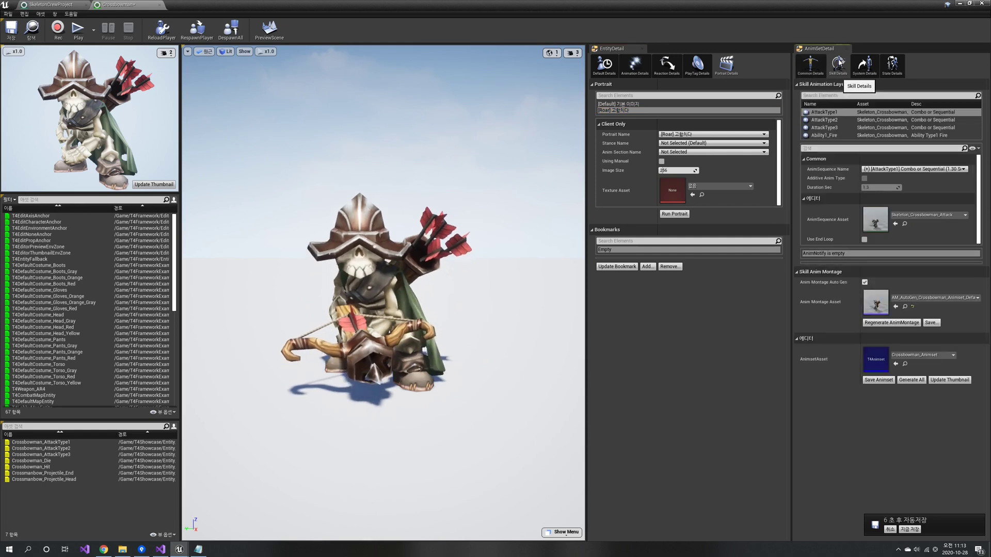
right_click(828, 136)
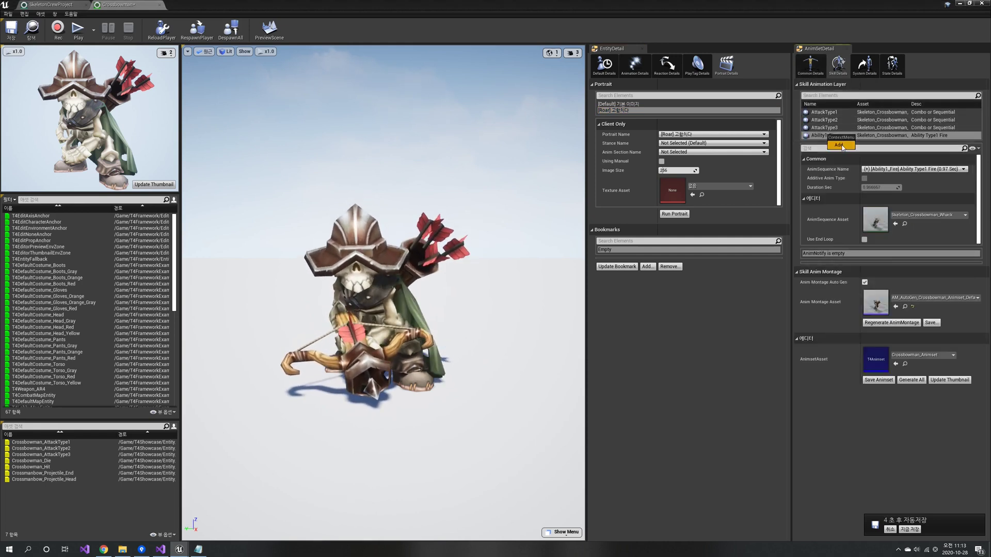
click(842, 146)
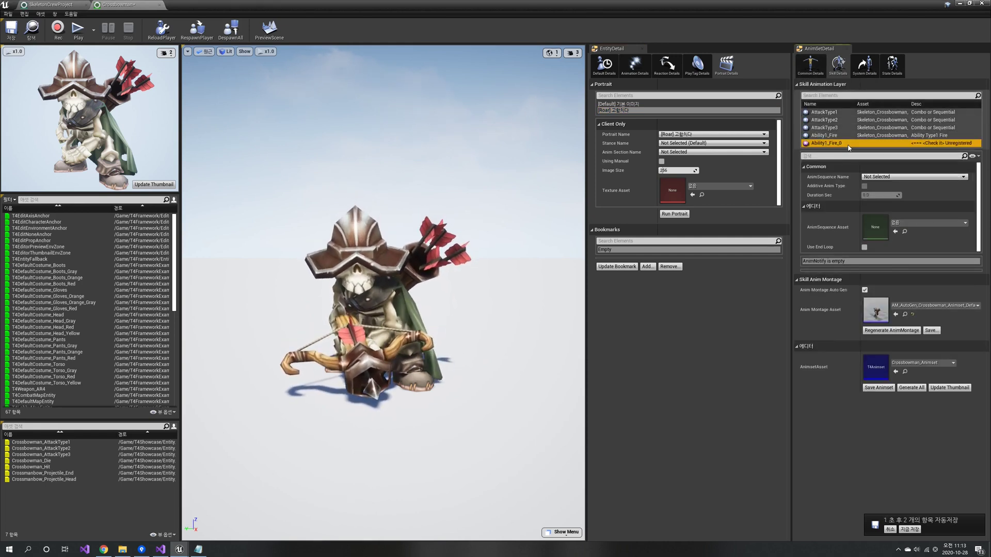
click(912, 176)
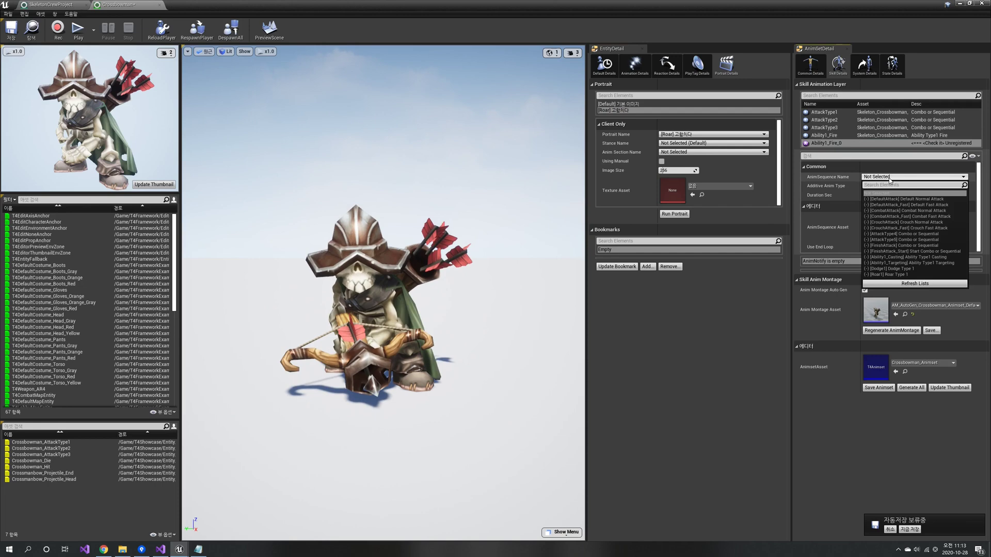
click(886, 275)
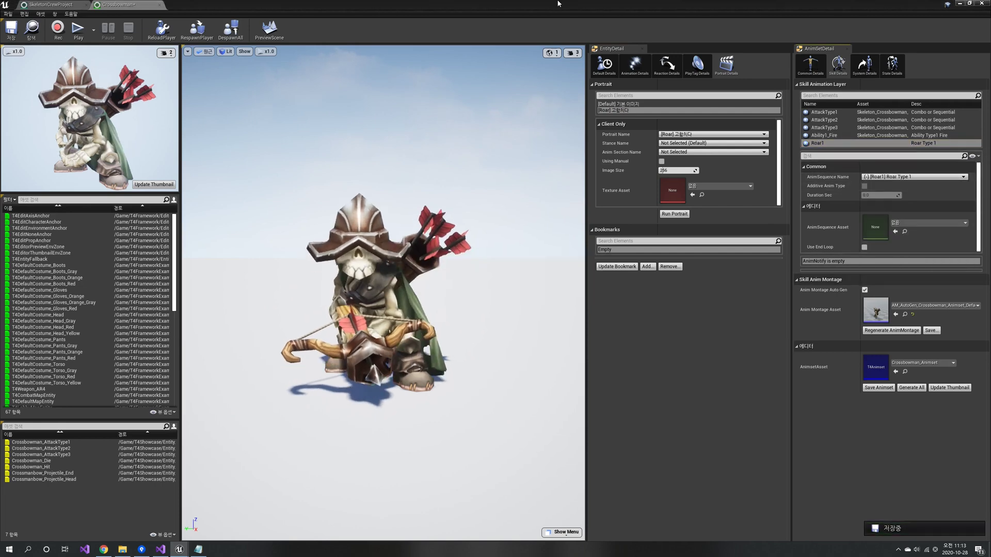
Locate the Ability1_Fire animation asset in the content browser and show its Animations folder as a list.
double_click(586, 6)
click(824, 141)
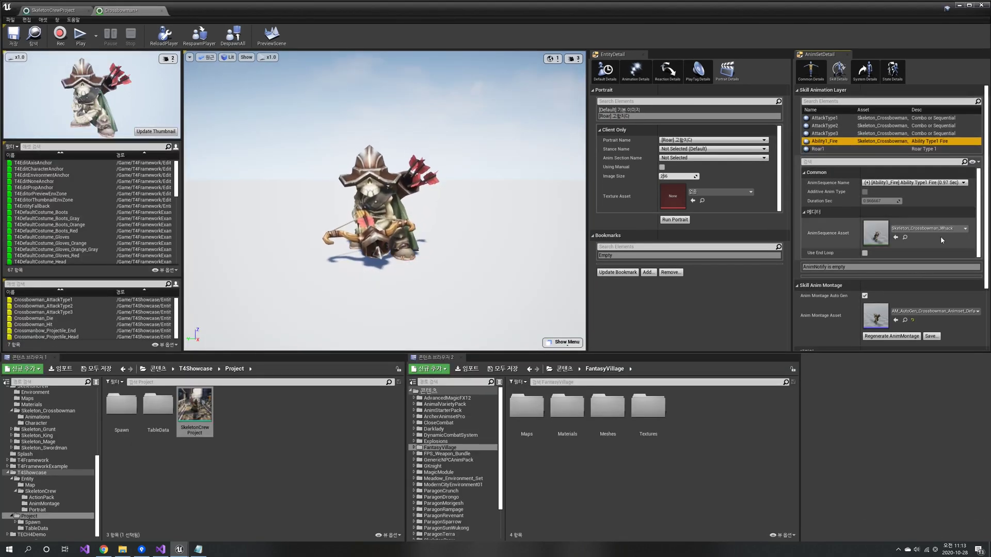
click(908, 239)
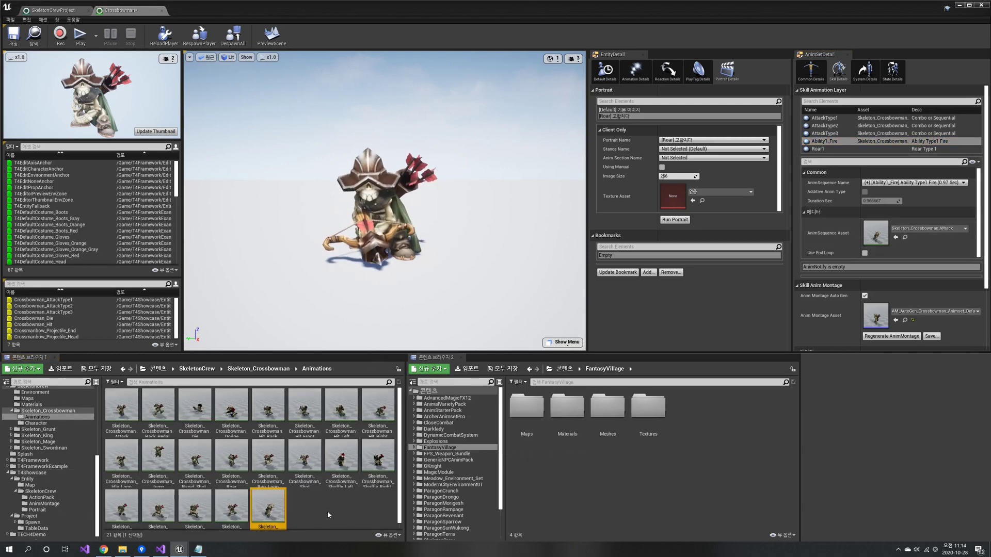
click(392, 536)
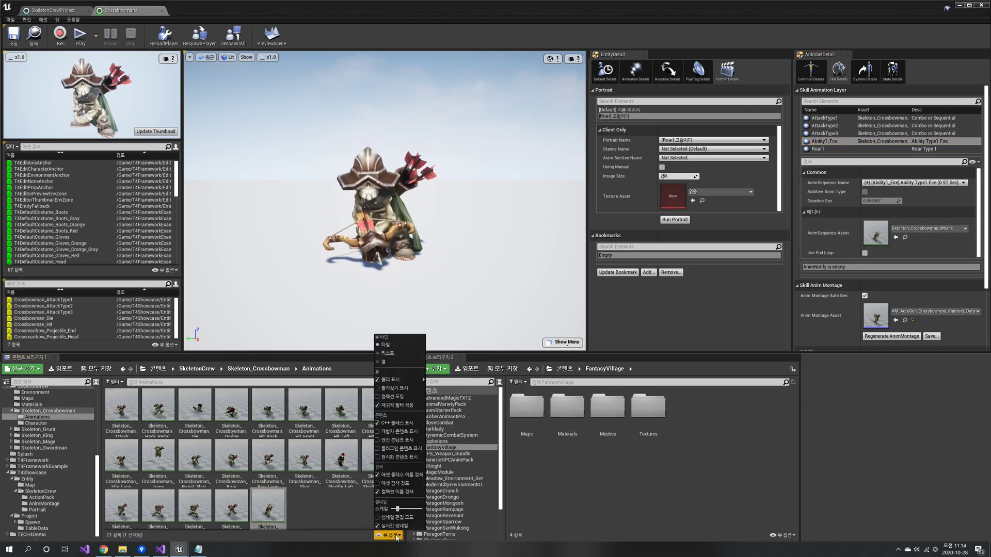
click(392, 353)
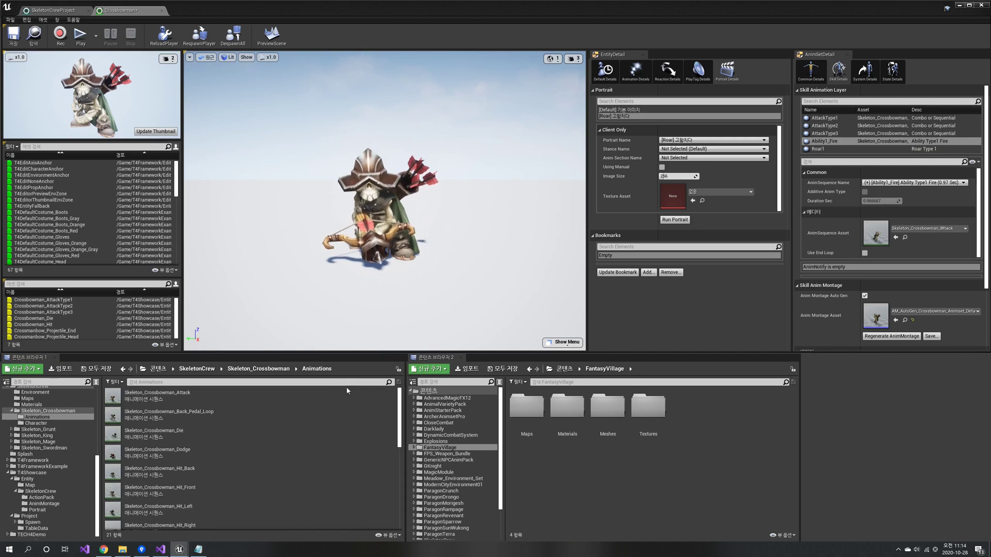
Assign the Skeleton_Crossbowman_Roar animation as the AnimSequence asset of the Roar1 skill animation.
scroll(271, 459, down, 2)
scroll(271, 459, down, 3)
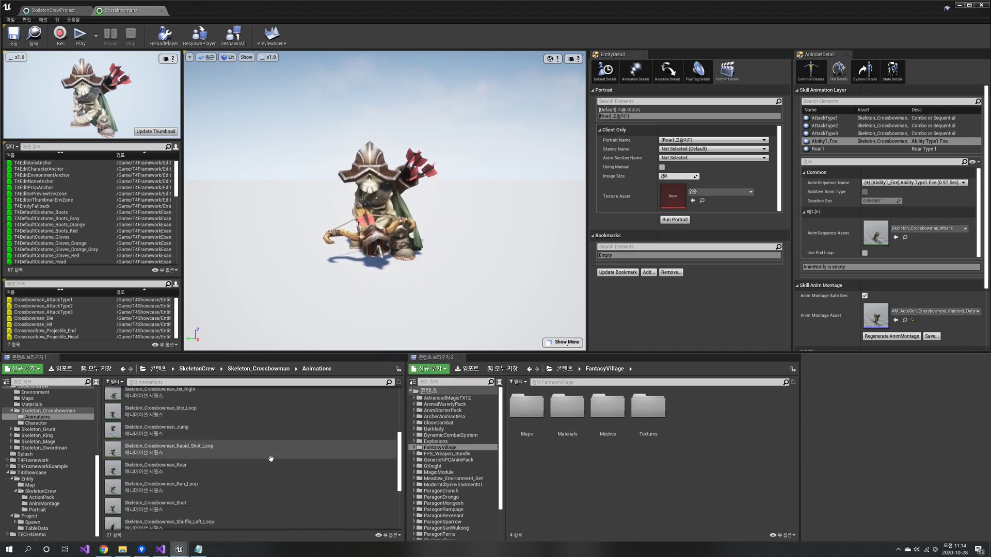
click(217, 468)
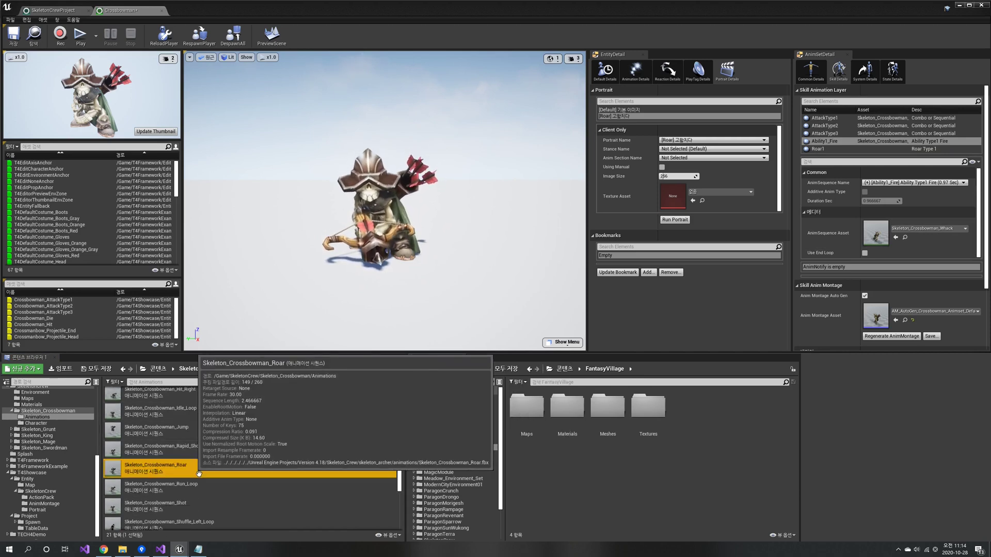
click(821, 148)
click(896, 238)
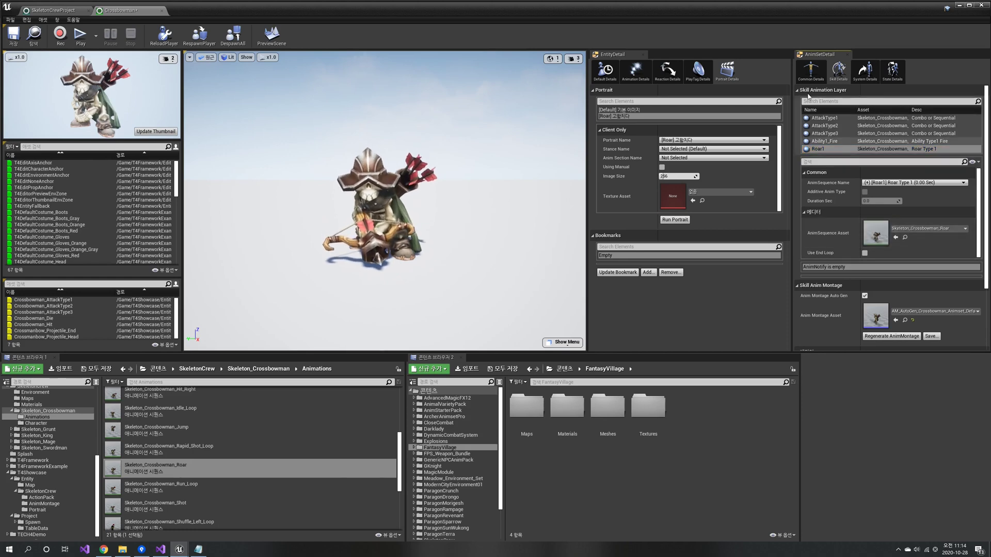
Regenerate the skill anim montage and save the Crossbowman animset.
double_click(821, 14)
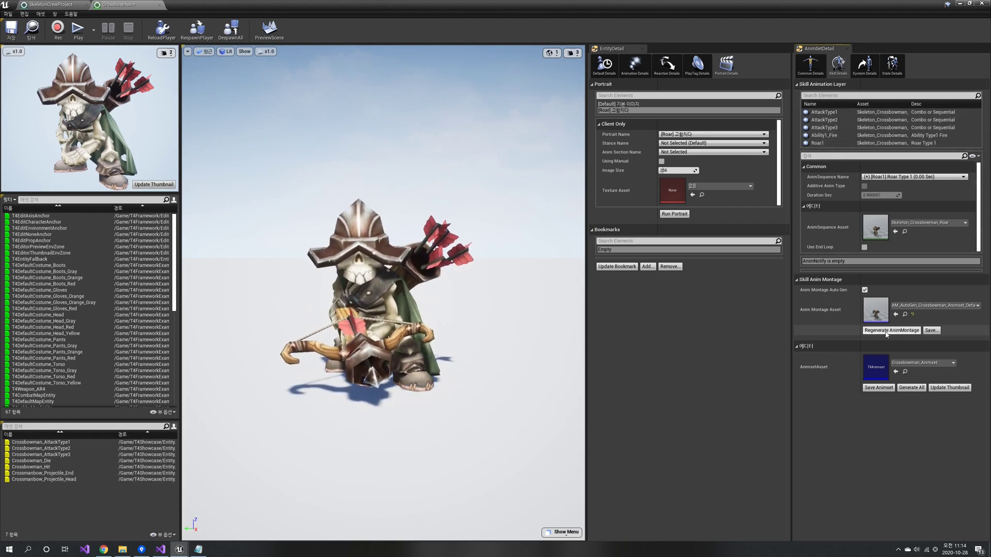
click(901, 387)
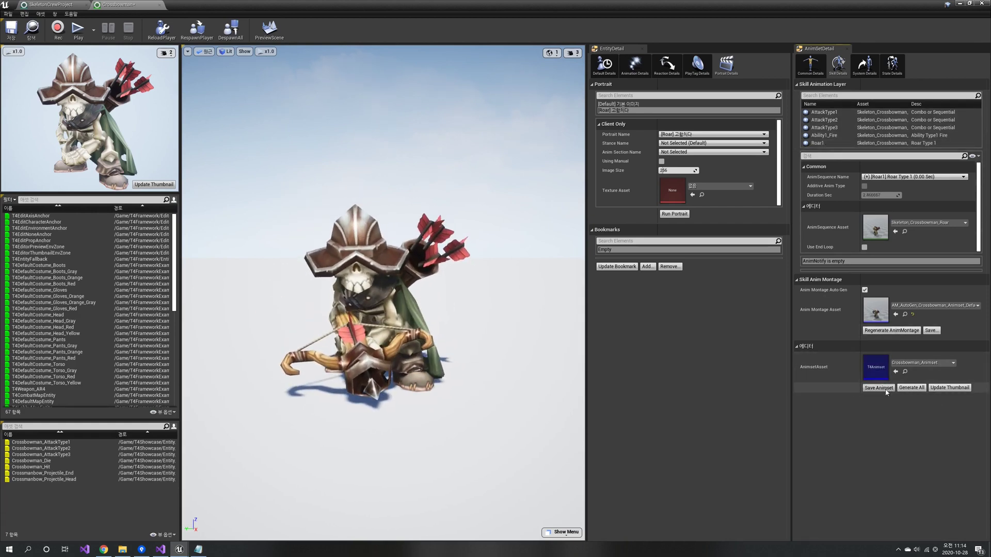
Refresh the animation section list and set the Roar portrait's Anim Section Name to [Roar1] Roar Type 1.
click(690, 153)
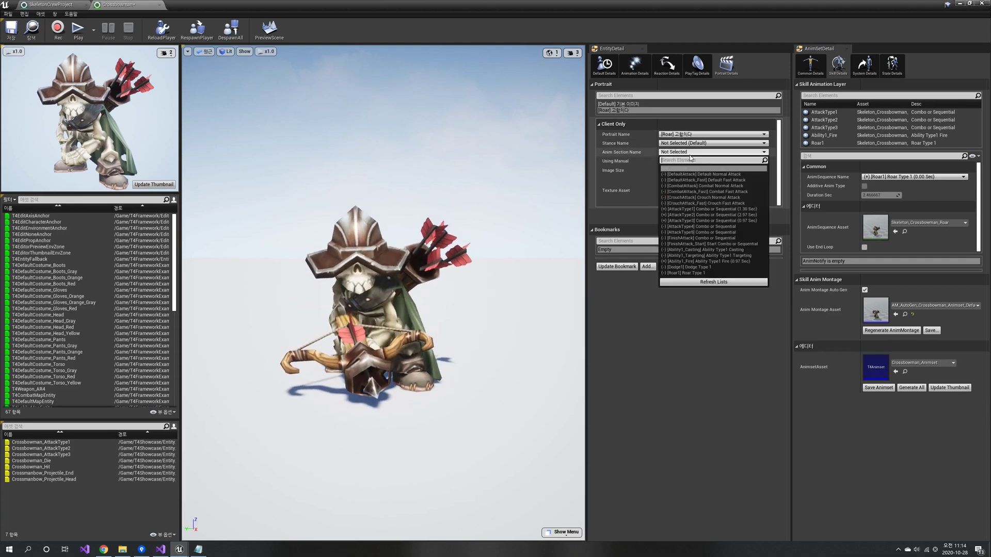
click(706, 283)
click(702, 273)
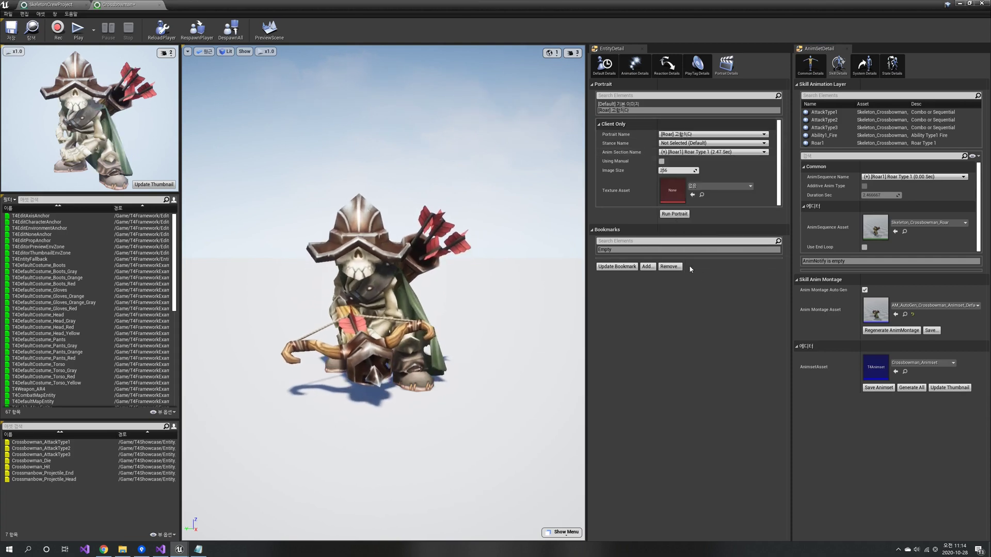
Generate the Roar portrait image, save it as Crossbowman_Portrait_Roar in the SkeletonCrew Portrait folder, and close the portrait generator.
click(674, 214)
click(963, 534)
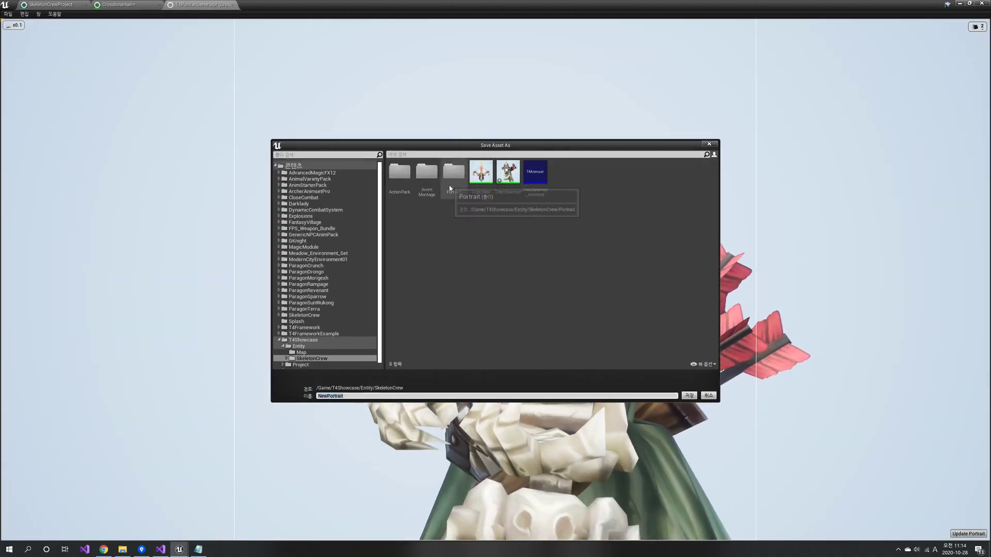
double_click(453, 173)
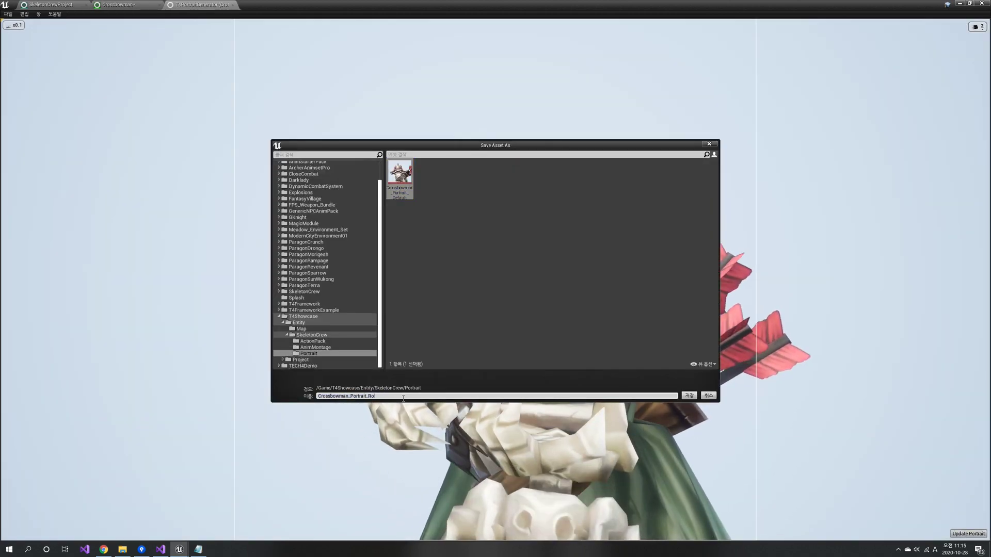
click(689, 395)
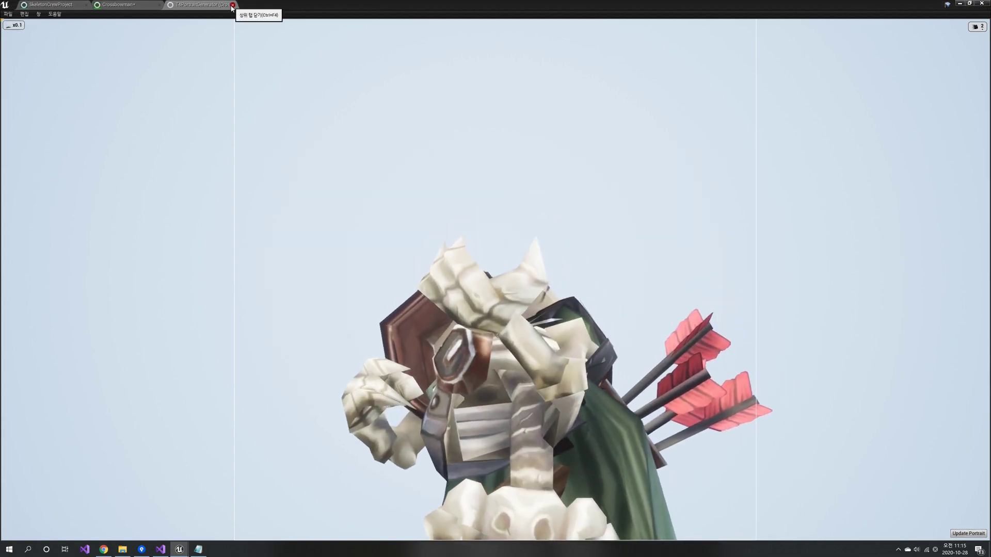
click(233, 5)
Add a new portrait entry of type Smile to the Crossbowman entity's portrait list.
right_click(612, 110)
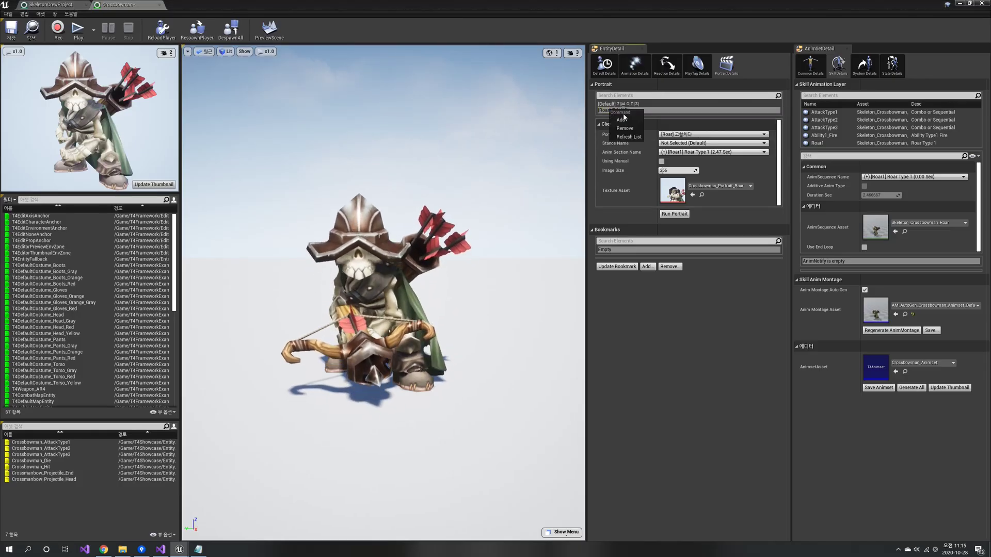
click(625, 122)
click(712, 141)
click(684, 162)
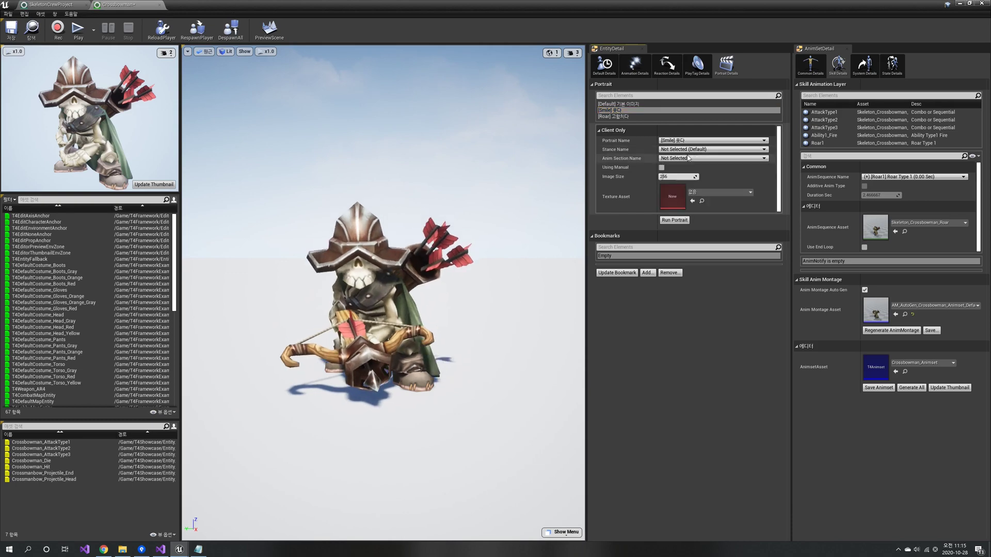
Choose an animation section for the Smile portrait, generate its image and save it in the Portrait folder.
click(707, 158)
click(702, 209)
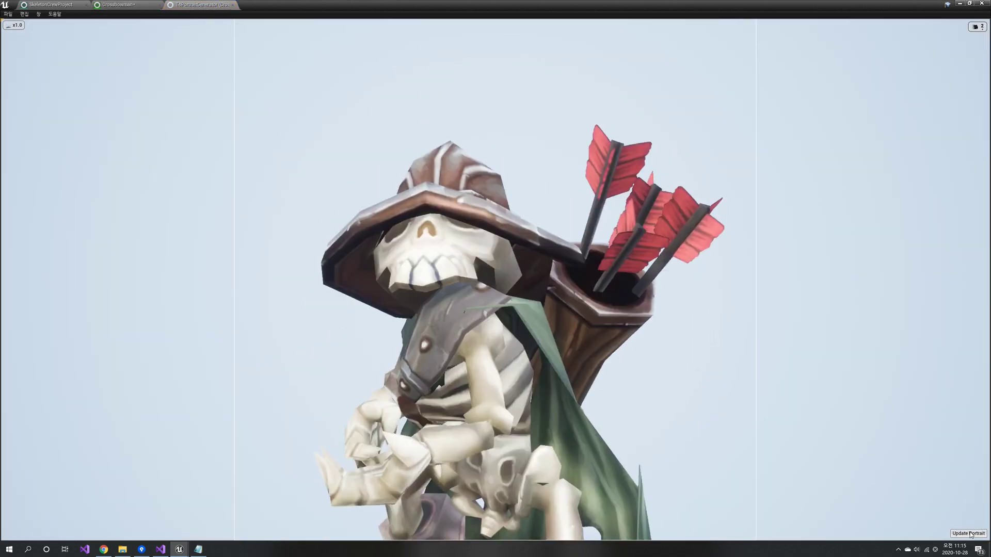
click(969, 534)
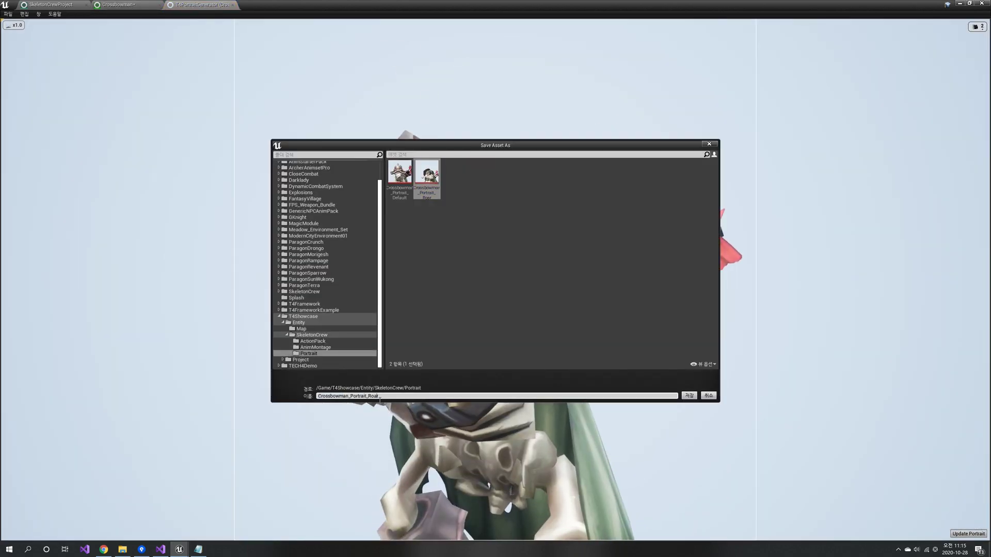
text(e)
key(Return)
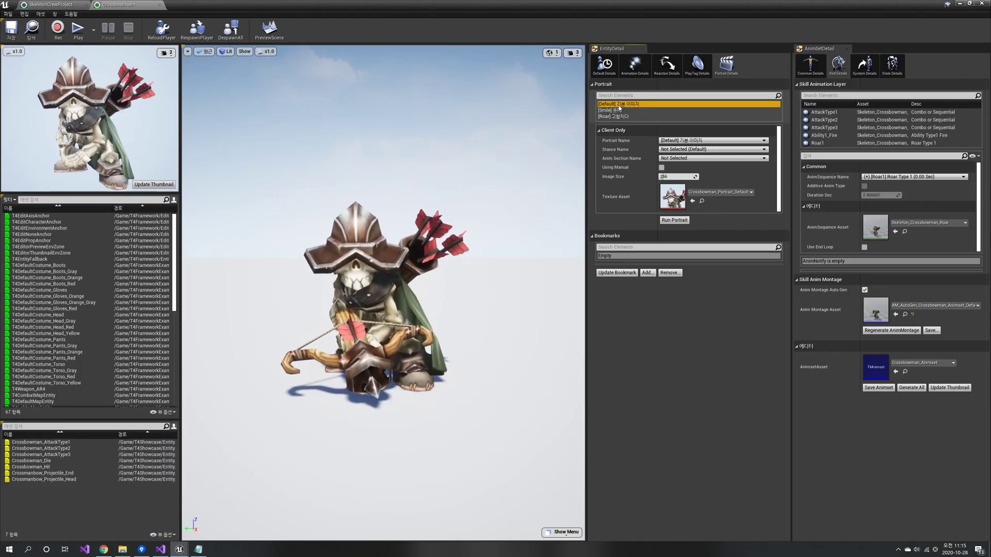
Check the Smile and Roar portrait entries, then save and close the Crossbowman entity.
click(617, 110)
click(621, 117)
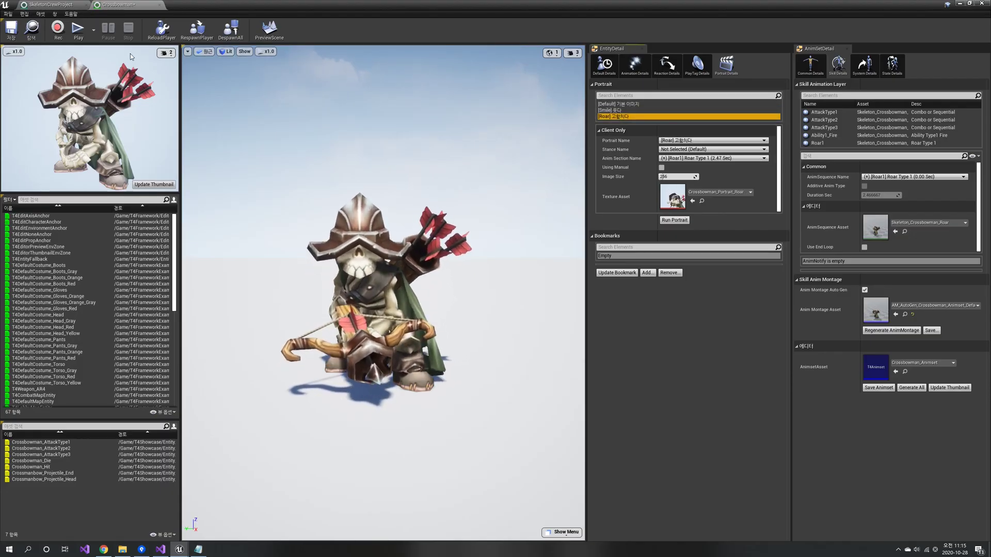
click(11, 39)
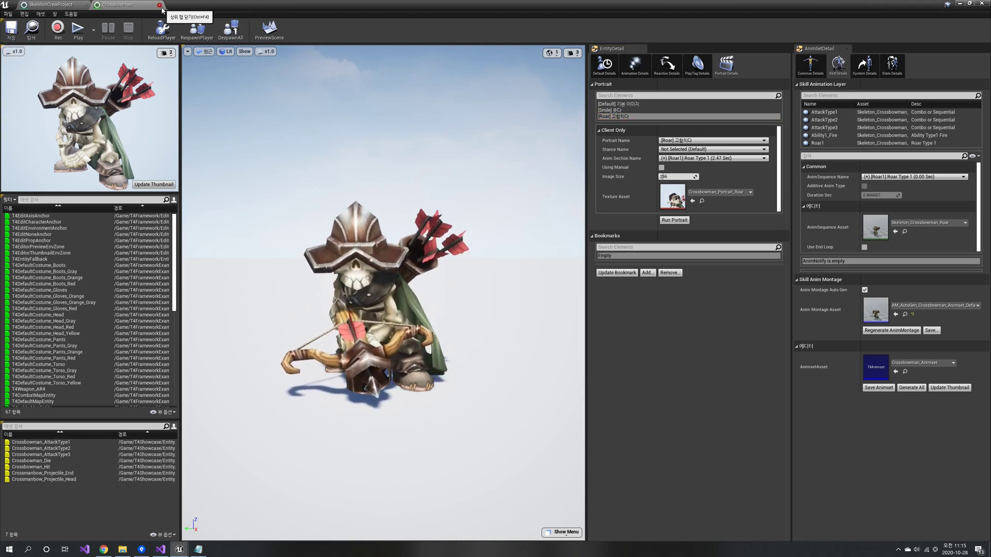
click(158, 4)
Add a SkeletonCrewQuest entry to the Quest Game DB and enable Use Multiple Missions for it.
right_click(22, 180)
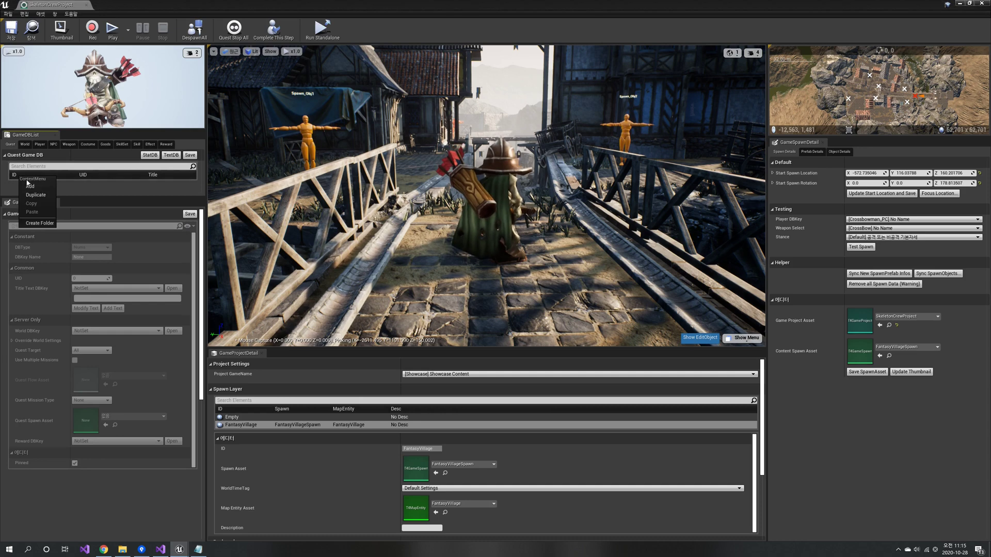
click(31, 187)
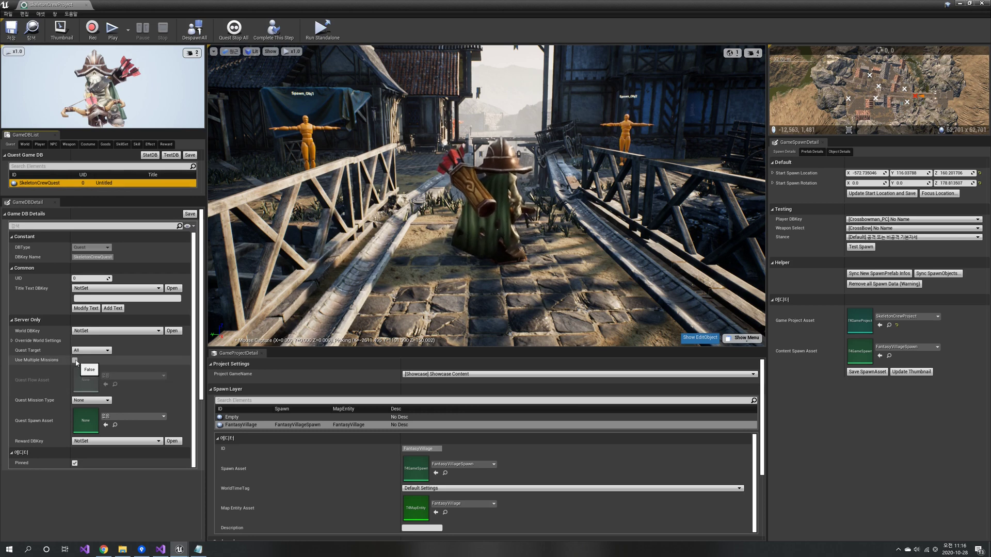
click(74, 361)
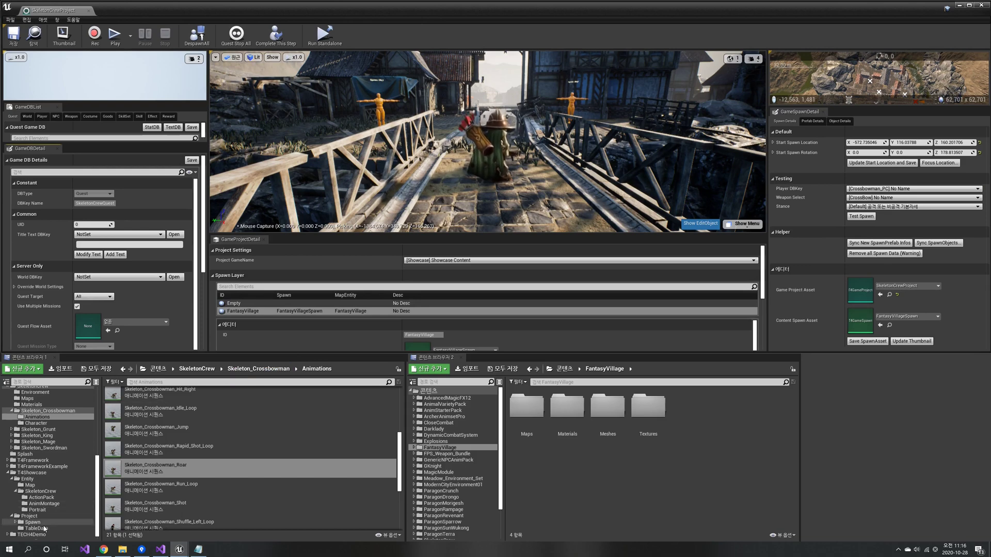
Create a folder named Quest inside the T4Showcase Project folder.
click(31, 516)
right_click(234, 468)
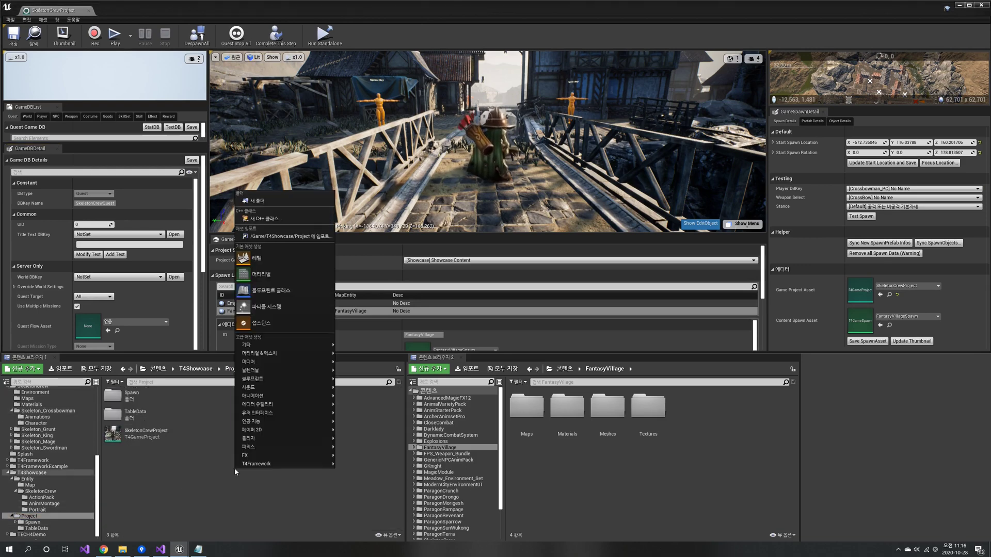
click(297, 201)
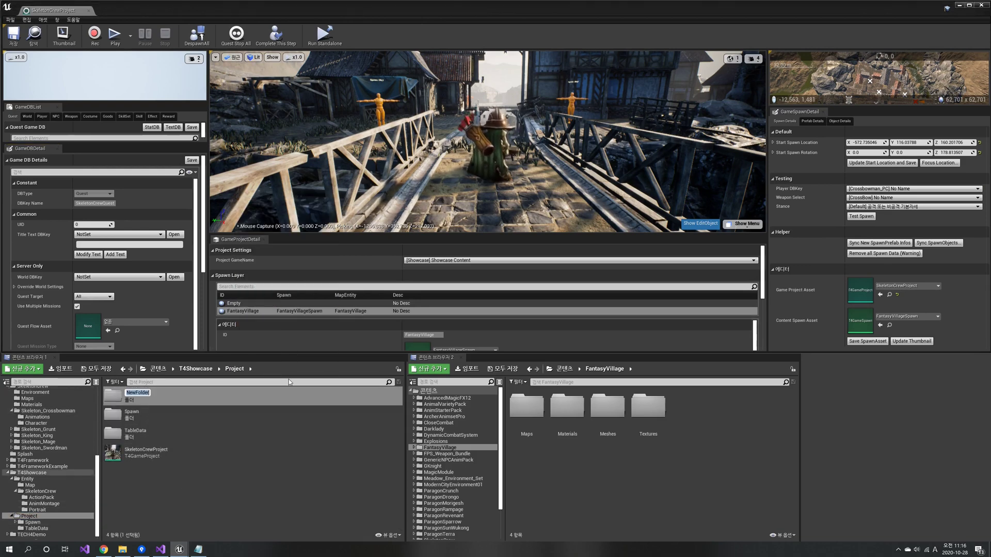
text(Quest)
key(Return)
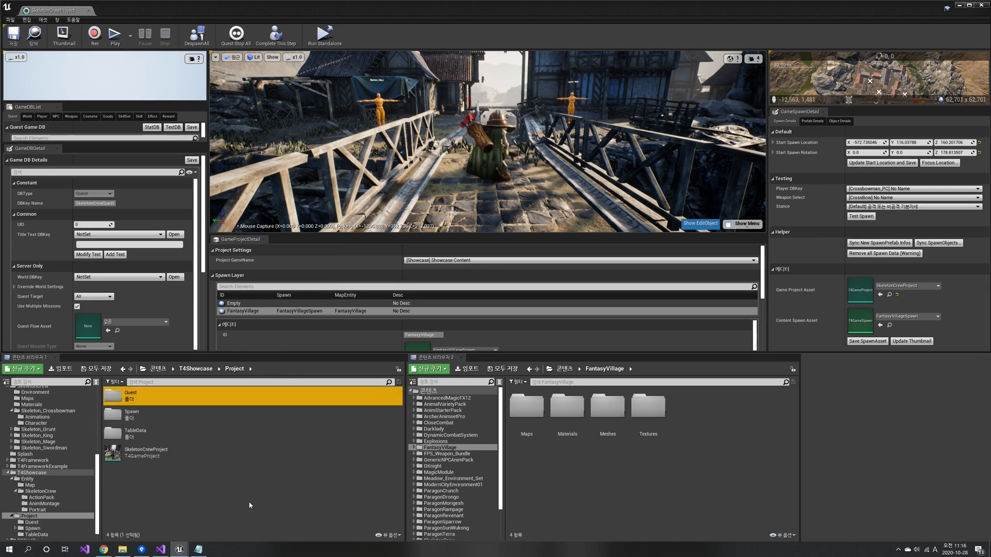
Create a T4QuestFlow asset named SkeletonCrewQuestFlow in the Quest folder.
double_click(133, 399)
right_click(162, 415)
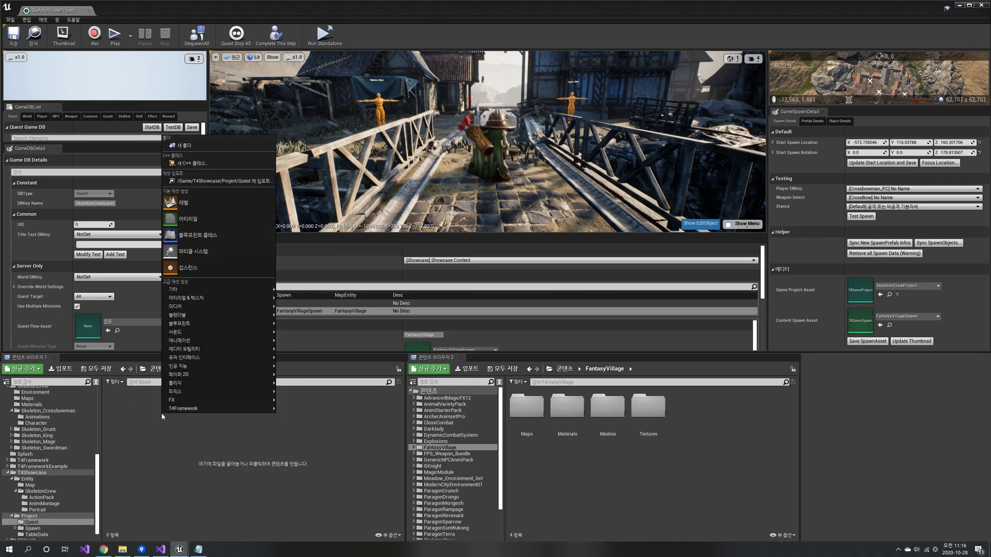
mouse_move(163, 411)
mouse_move(301, 463)
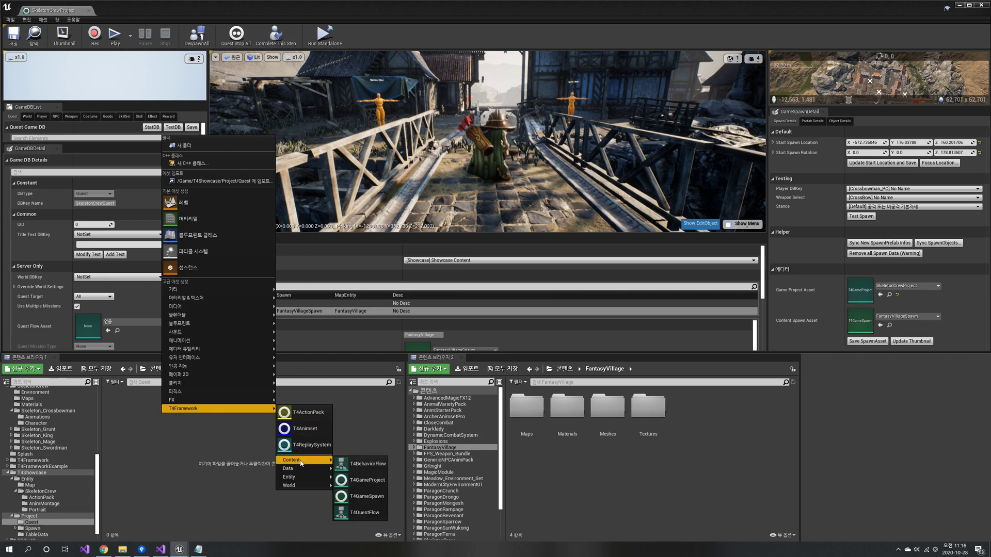
click(365, 512)
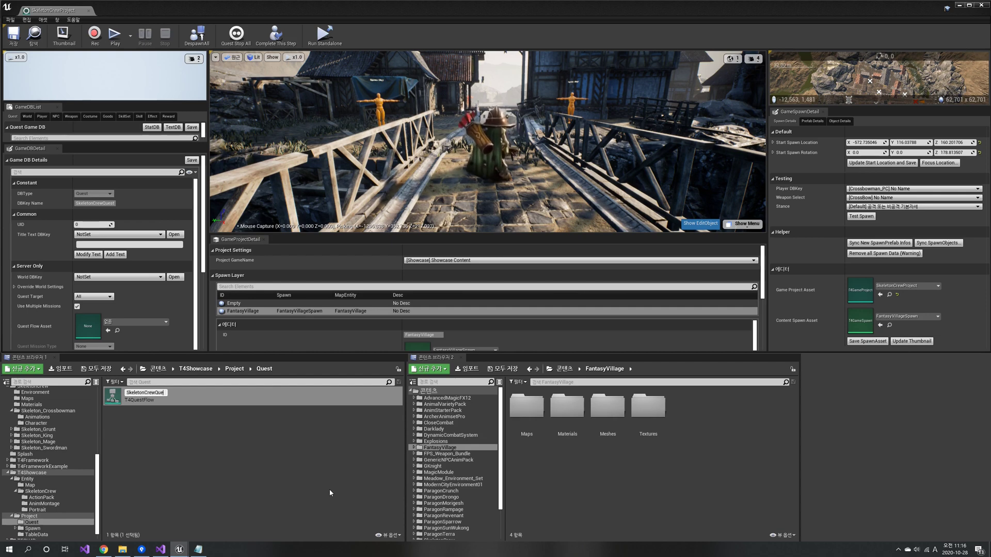
text(low)
key(Return)
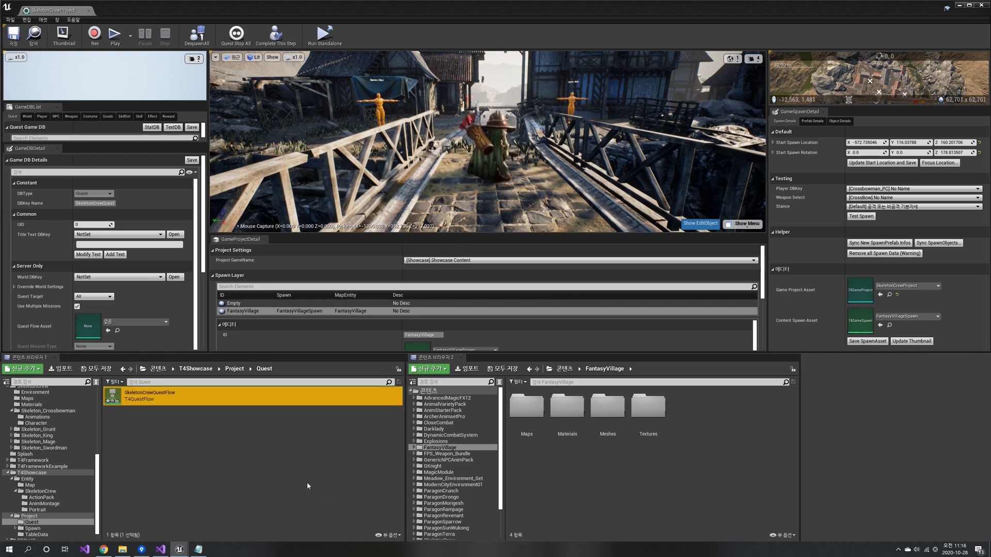
Assign SkeletonCrewQuestFlow as the Quest Flow Asset of SkeletonCrewQuest and restore the project editor to full size.
click(287, 465)
click(147, 397)
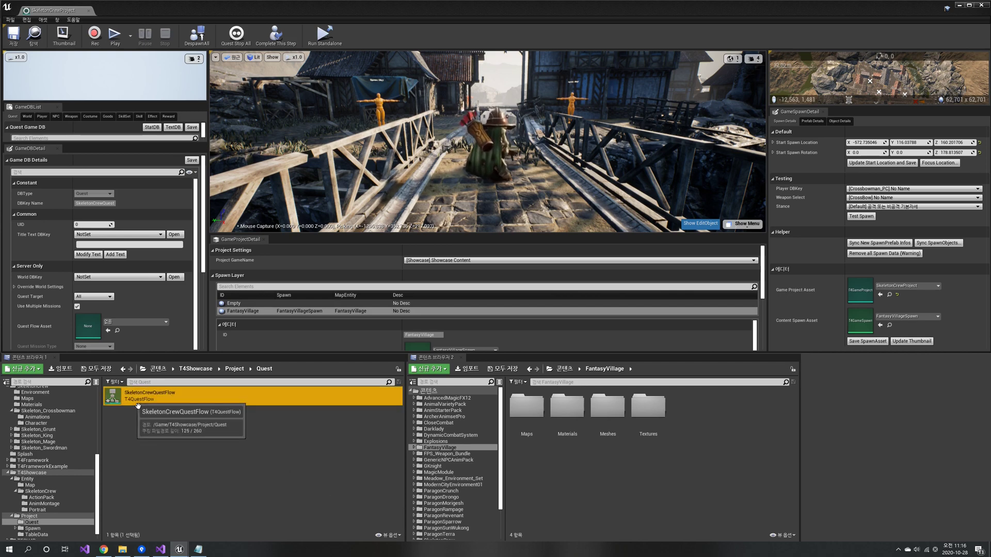
double_click(330, 10)
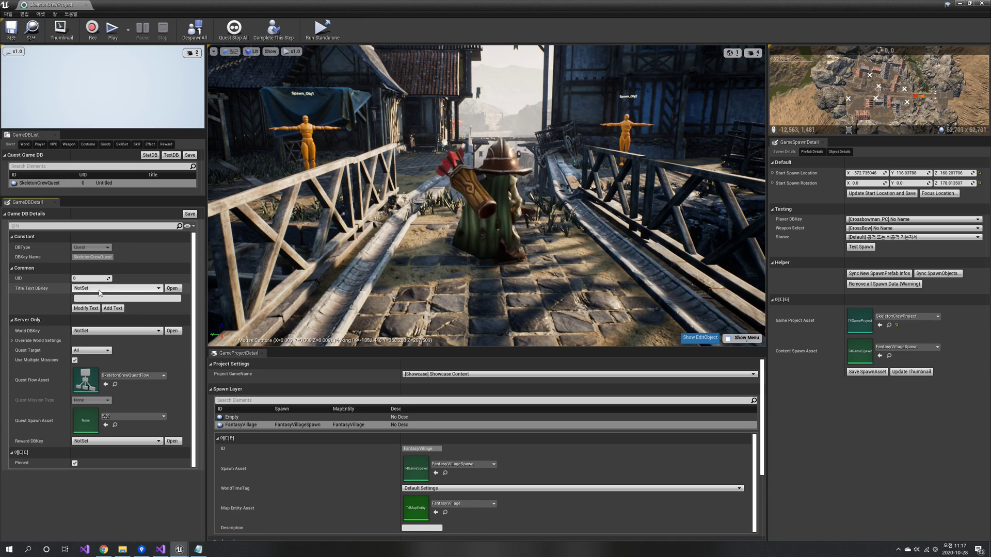
Add the quest title text "Skeleton Crew 용 퀘스트 테스트" under the new text DB key SkeletonCrewQuestTitle.
click(171, 155)
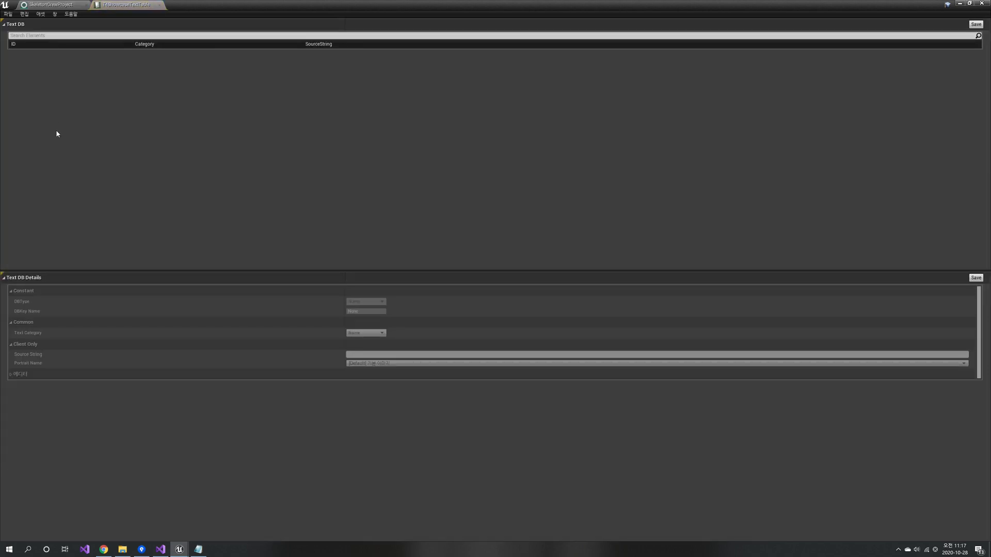
click(159, 5)
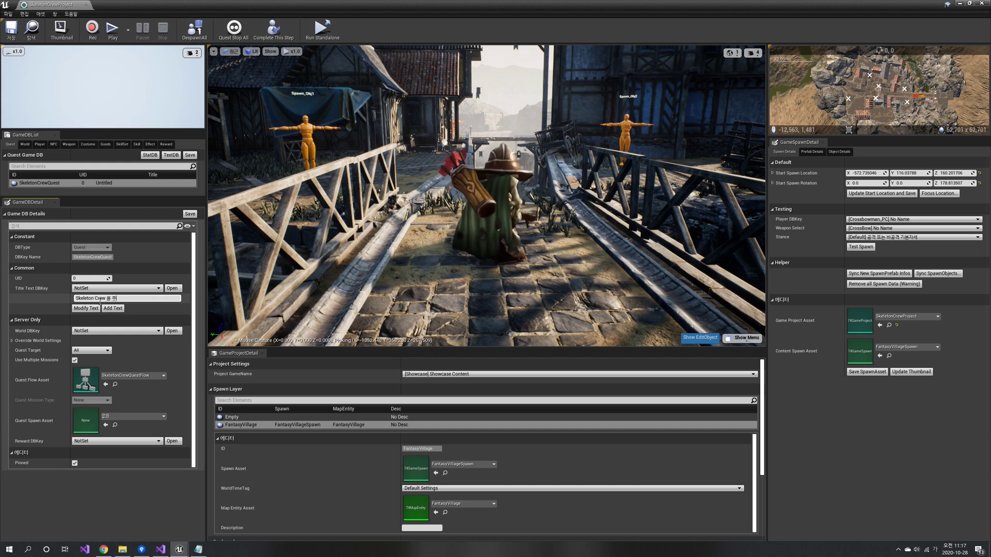
click(113, 308)
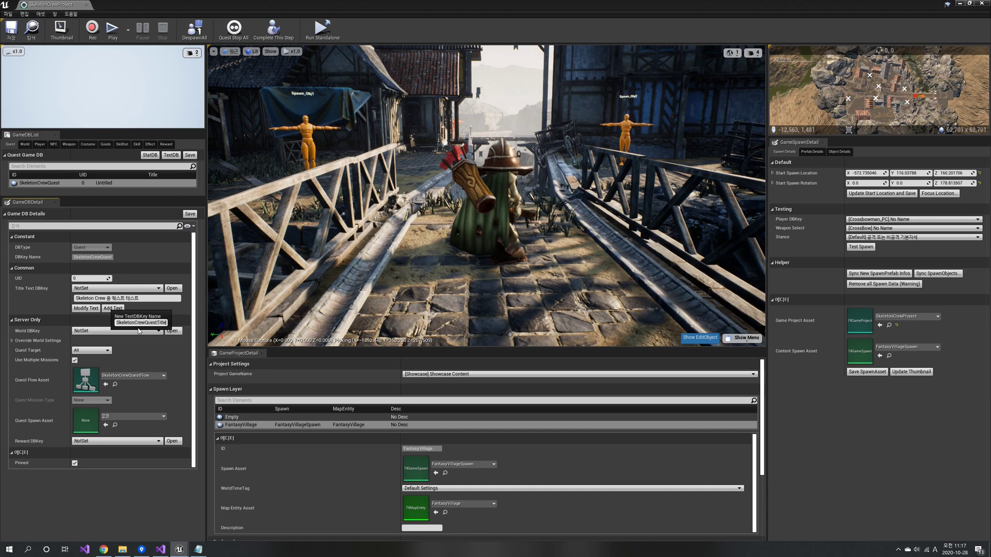
key(Return)
click(172, 288)
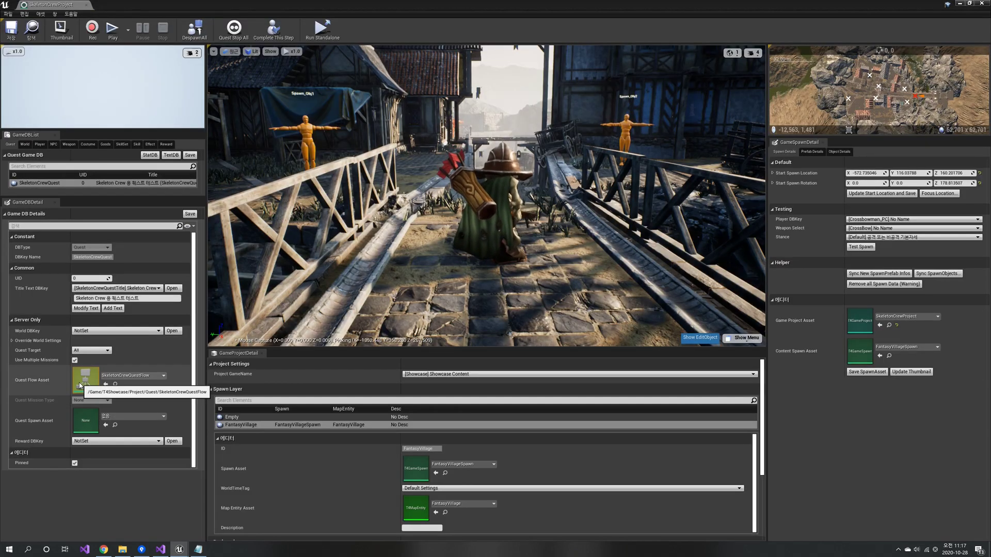
Open the SkeletonCrewQuestFlow asset and add a T4Quest node connected below the ROOT node.
double_click(80, 385)
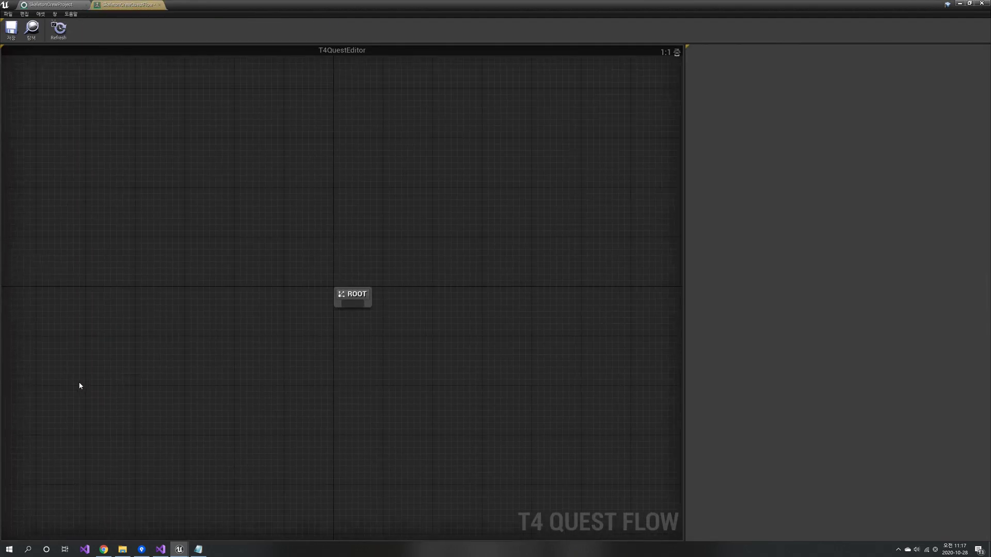
right_drag(346, 441, 350, 379)
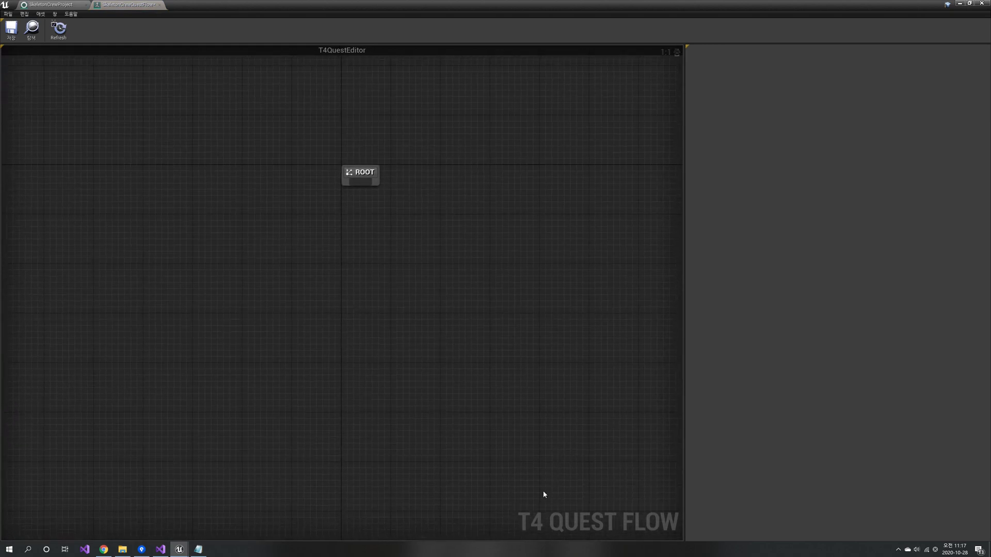
drag(363, 213, 364, 212)
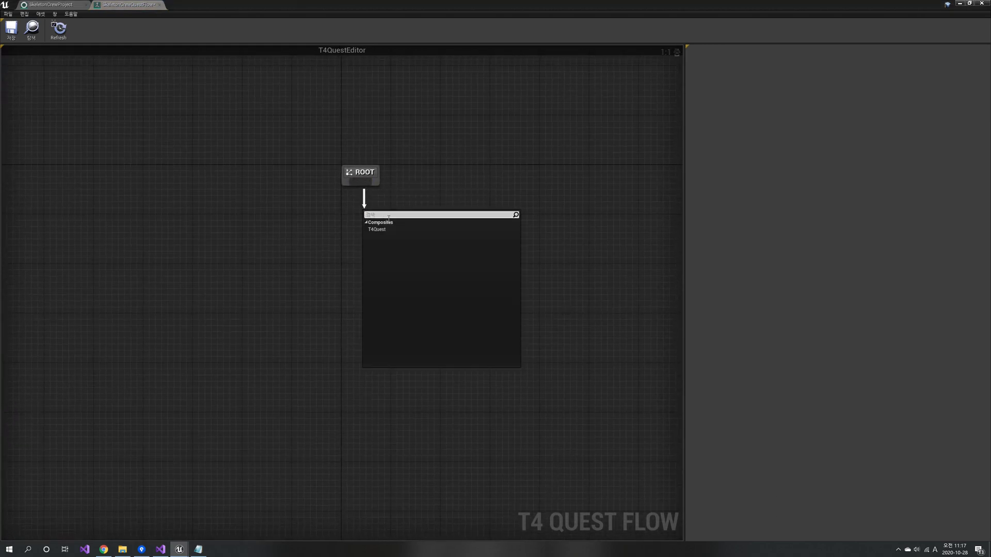
click(383, 230)
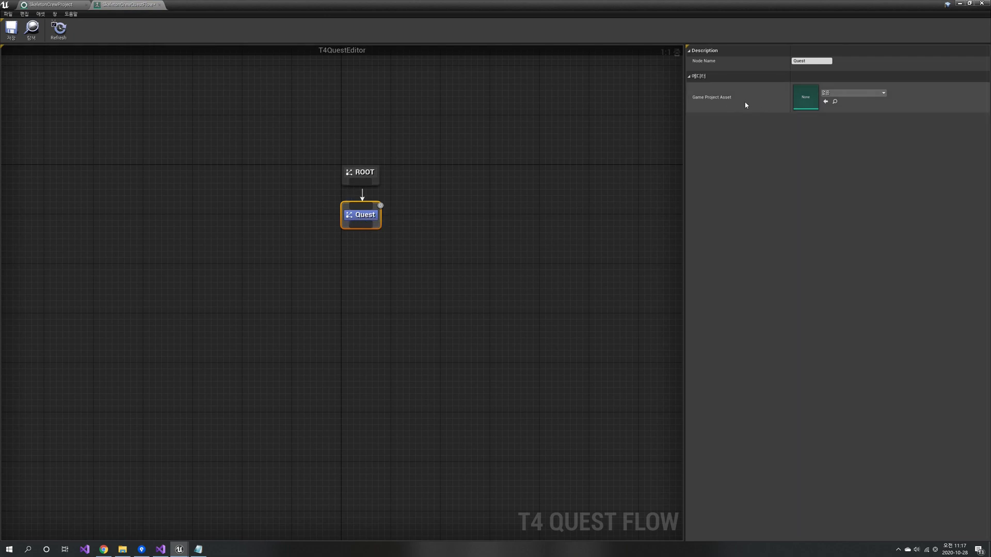
Set the Quest node's Game Project Asset to SkeletonCrewProject and position the node beneath ROOT.
click(851, 93)
click(859, 168)
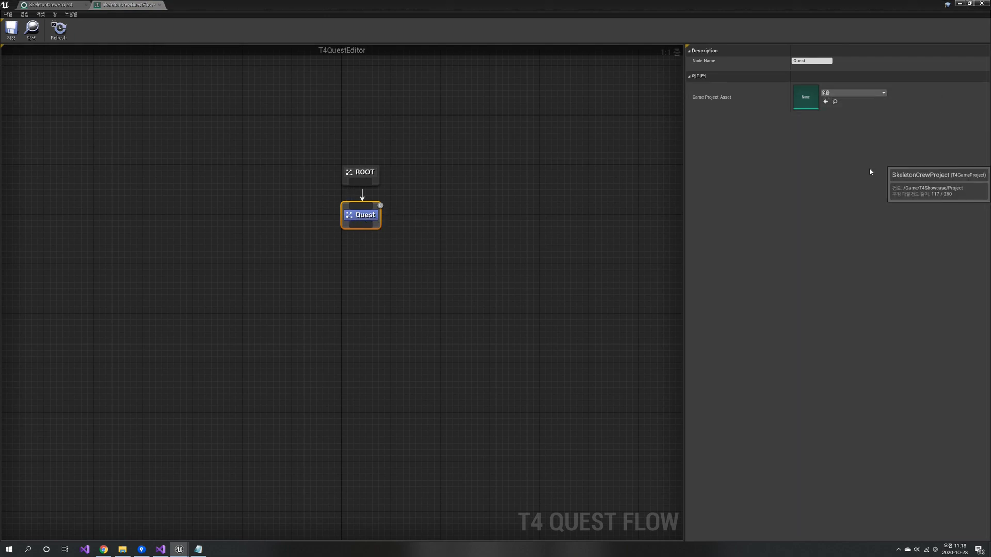
click(419, 228)
drag(390, 216, 377, 218)
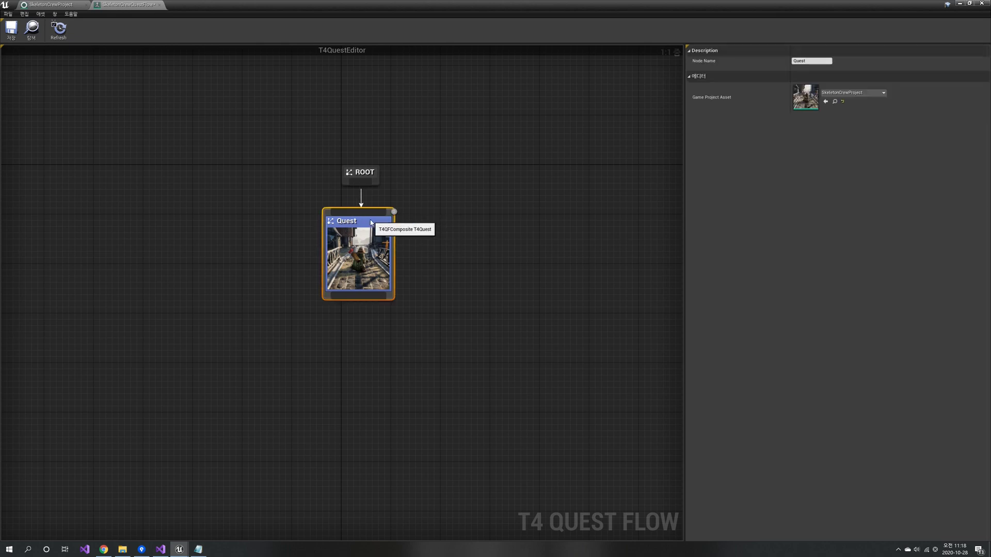
click(356, 331)
right_drag(357, 331, 436, 306)
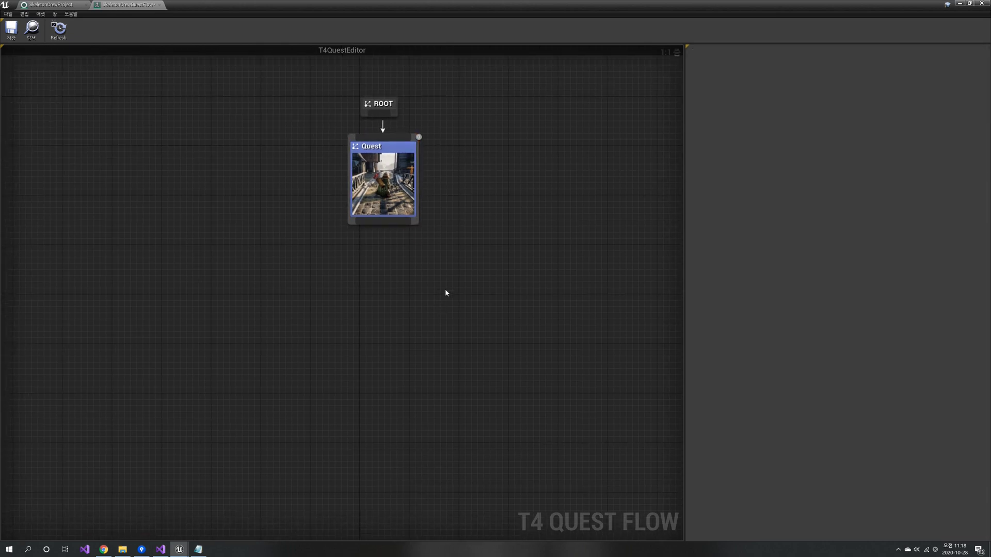
Add a Kill-type Mission node connected below the Quest node, assign FantasyVillageSpawn as its Mission Spawn Asset and save the flow.
drag(389, 282, 390, 276)
click(403, 304)
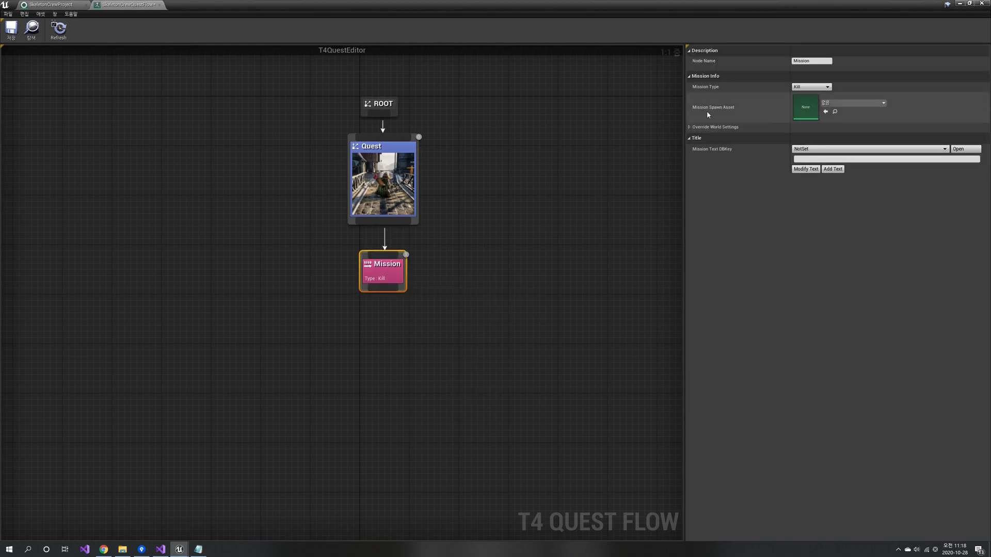
click(856, 104)
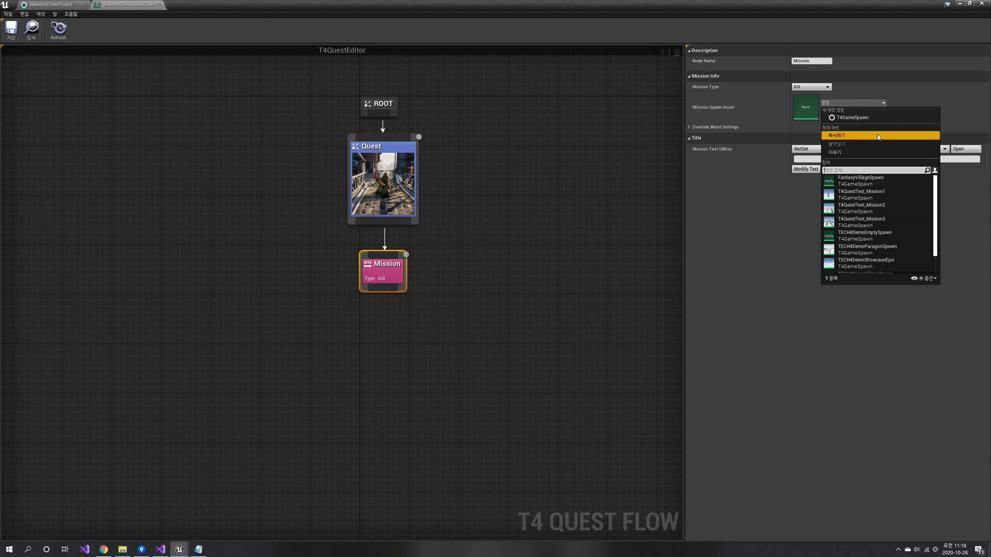
click(878, 181)
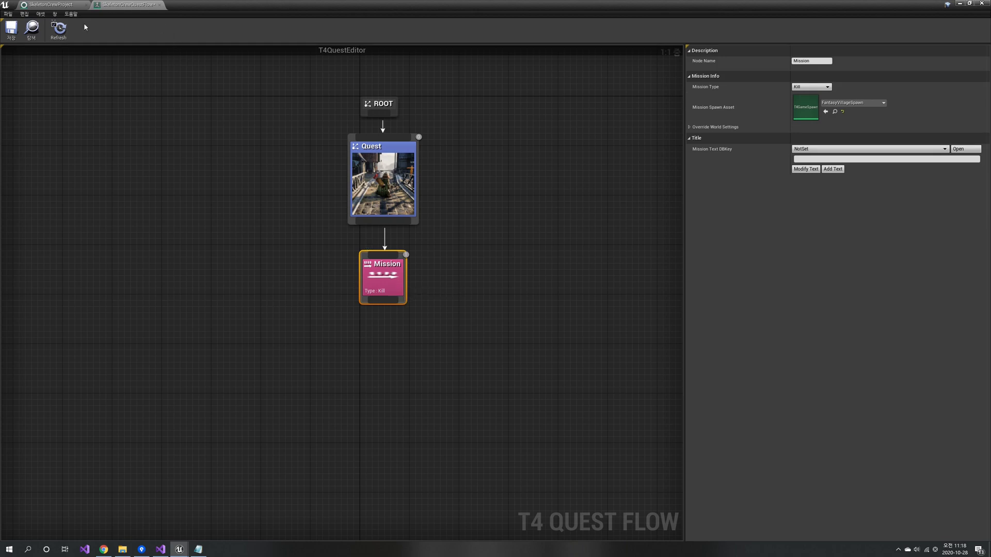
click(16, 37)
Update the FantasyVillageSpawn thumbnail in the SkeletonCrewProject editor and align the Mission node beneath the Quest node in the quest flow.
click(59, 6)
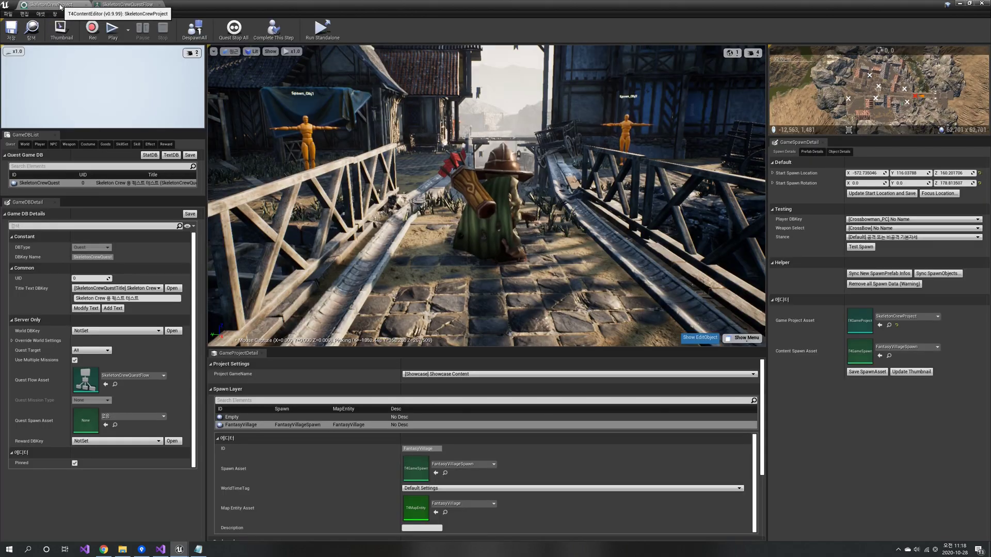
click(910, 371)
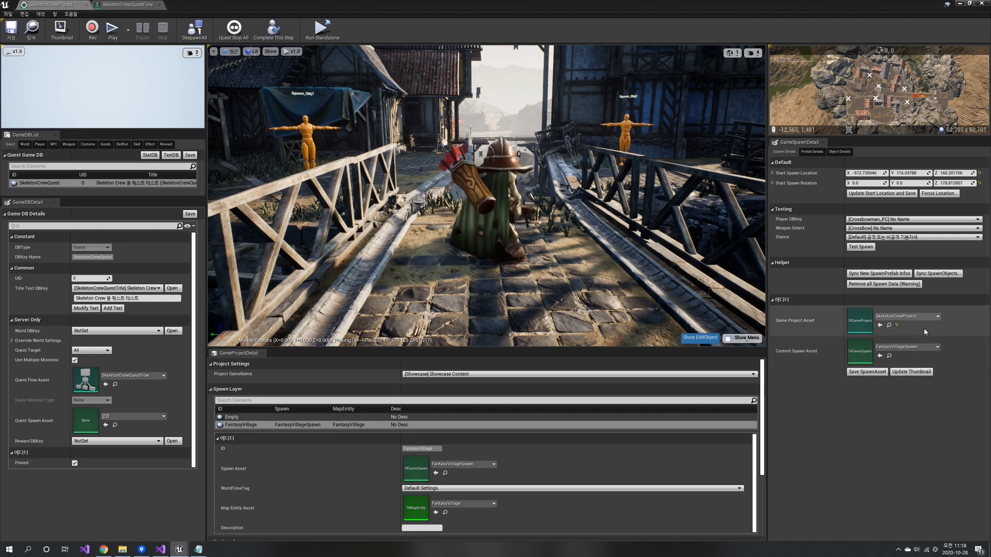
click(127, 4)
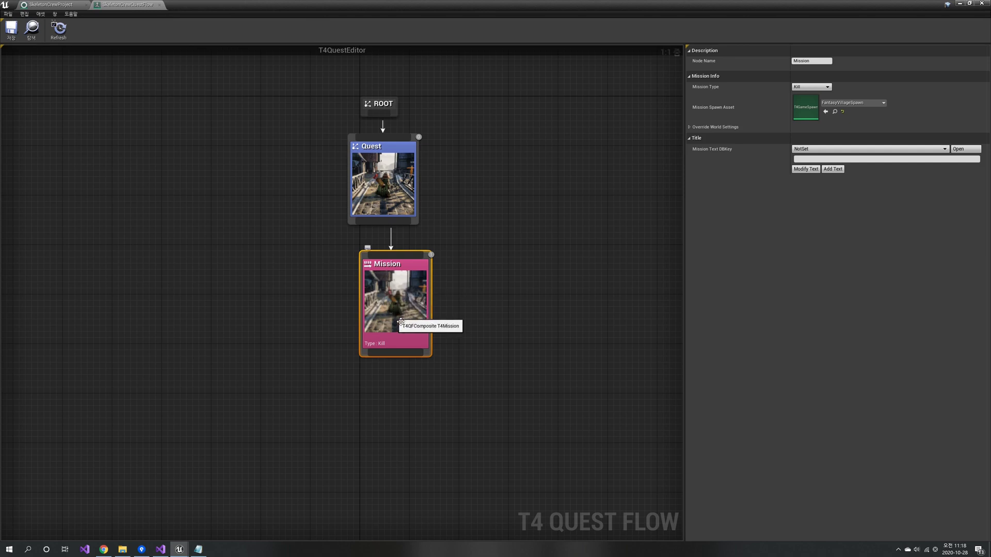
drag(401, 322, 395, 313)
click(472, 327)
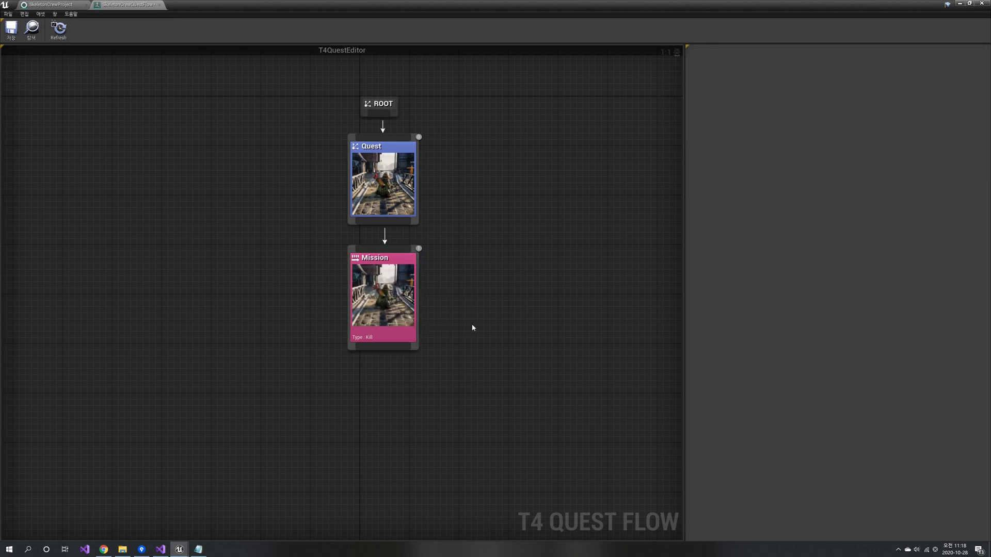
Add a MissionWait node connected below the Mission node and save the quest flow.
click(383, 319)
right_drag(560, 319, 567, 225)
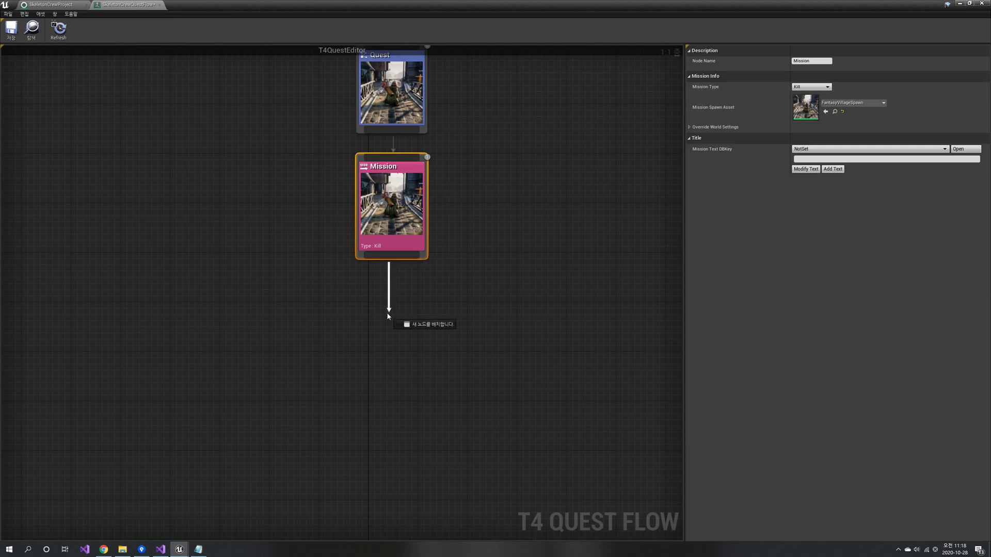
drag(389, 316, 388, 317)
click(409, 375)
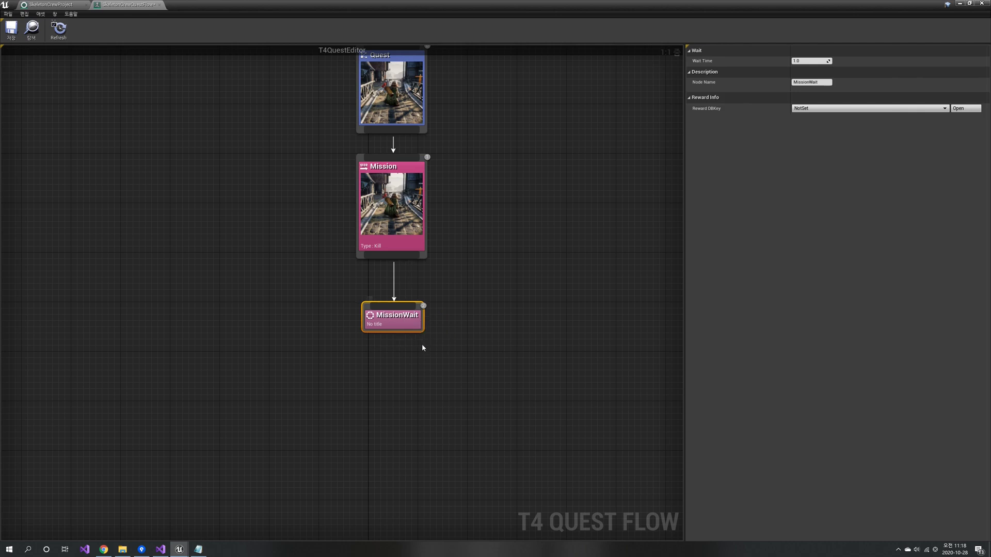
click(14, 37)
key(Home)
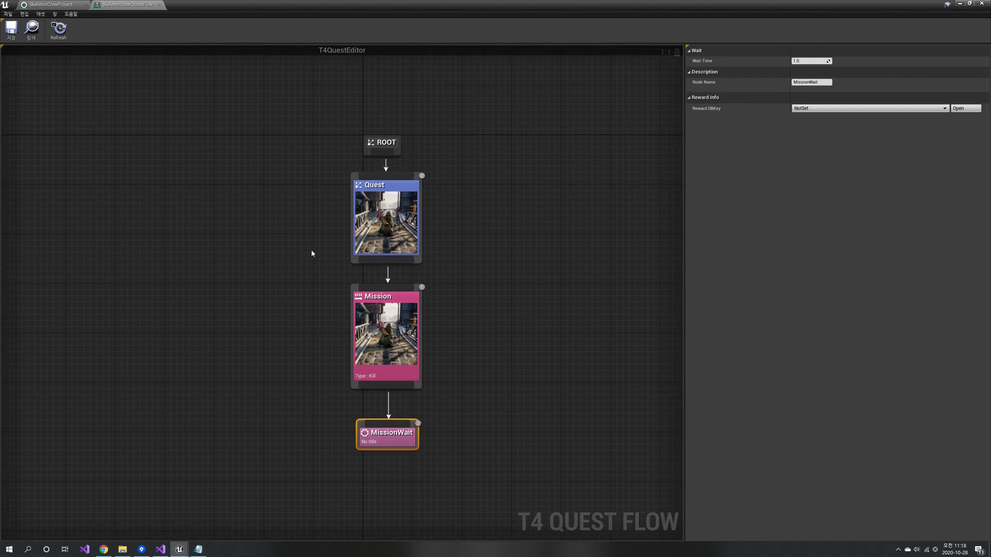
Test SkeletonCrewQuest from the start spawn location in the SkeletonCrewProject editor and stop all running quests.
click(56, 6)
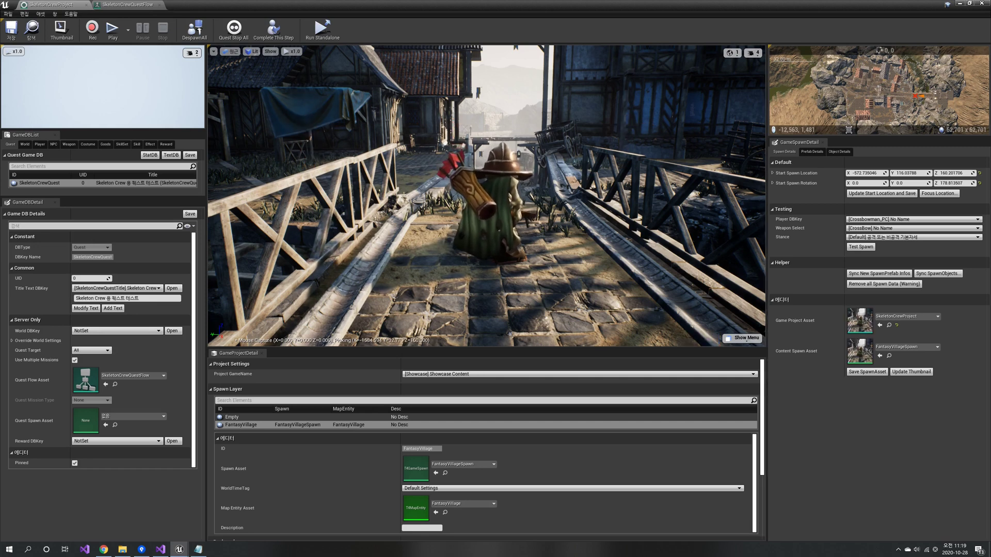
click(939, 195)
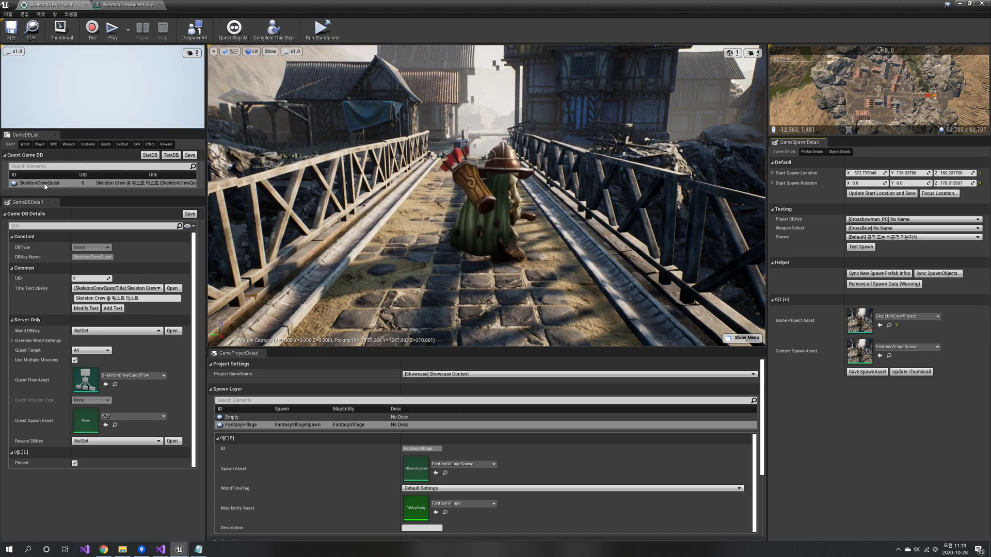
drag(439, 182, 439, 182)
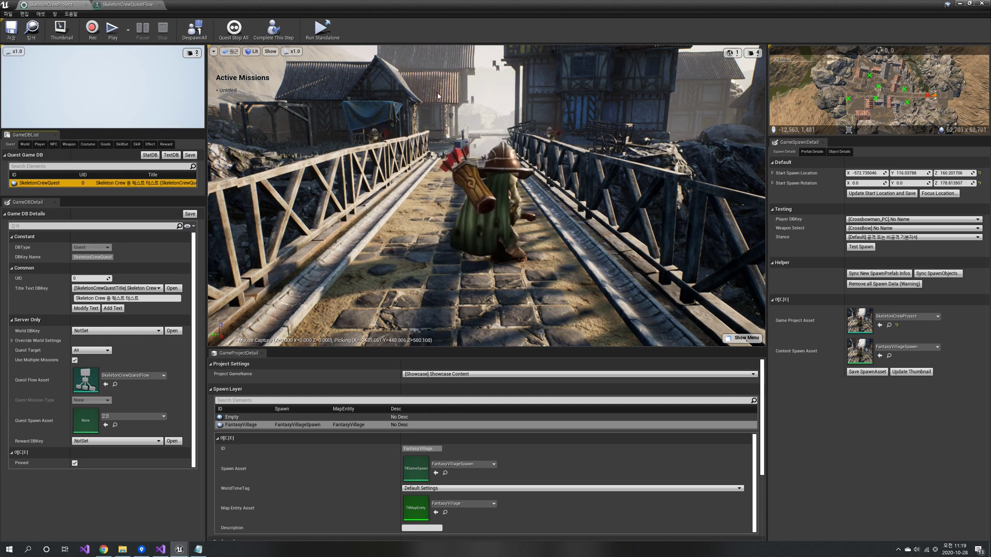
click(241, 40)
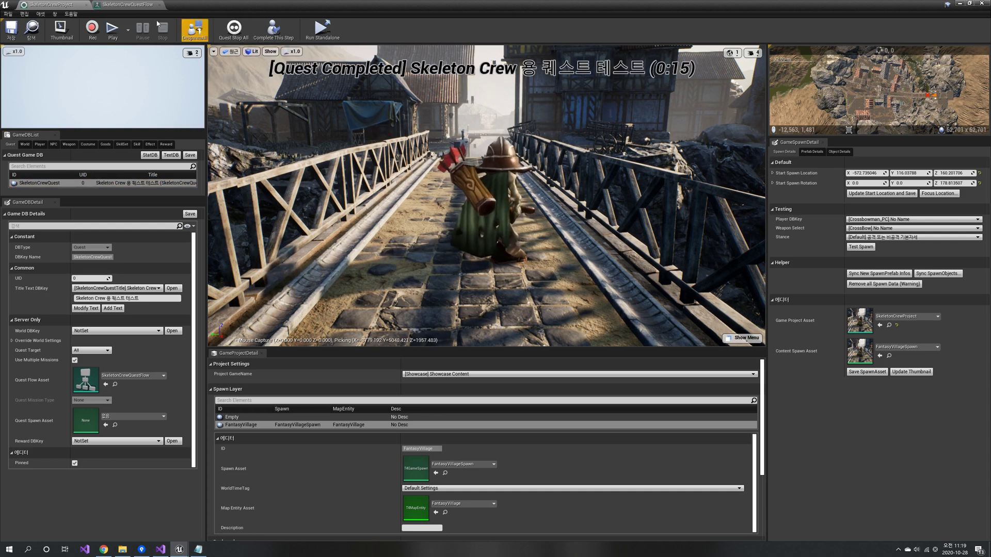
Add the mission text "첫번째 미션 테스트" to the Mission node under the new text DB key SkeletonCrewMission1 and save the flow.
click(133, 5)
click(384, 315)
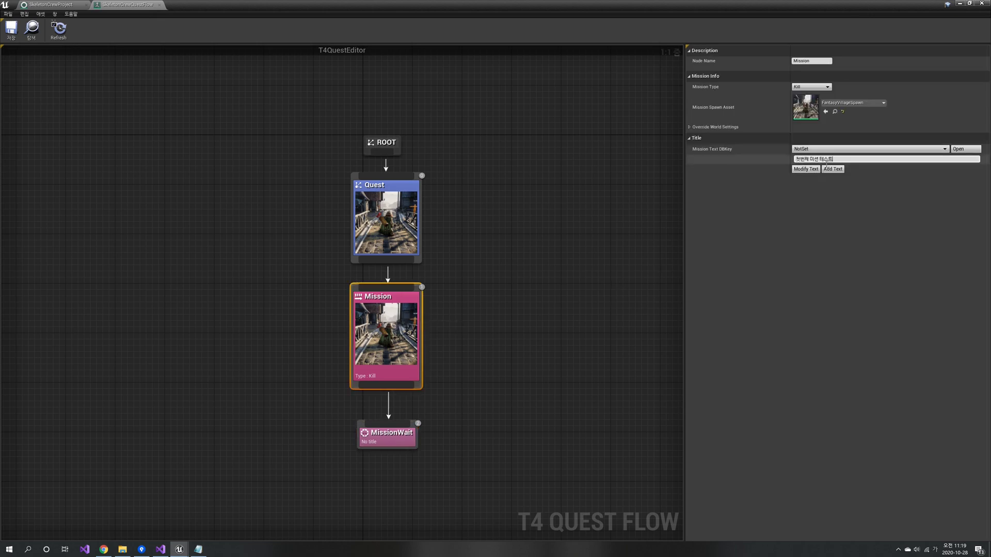
click(831, 169)
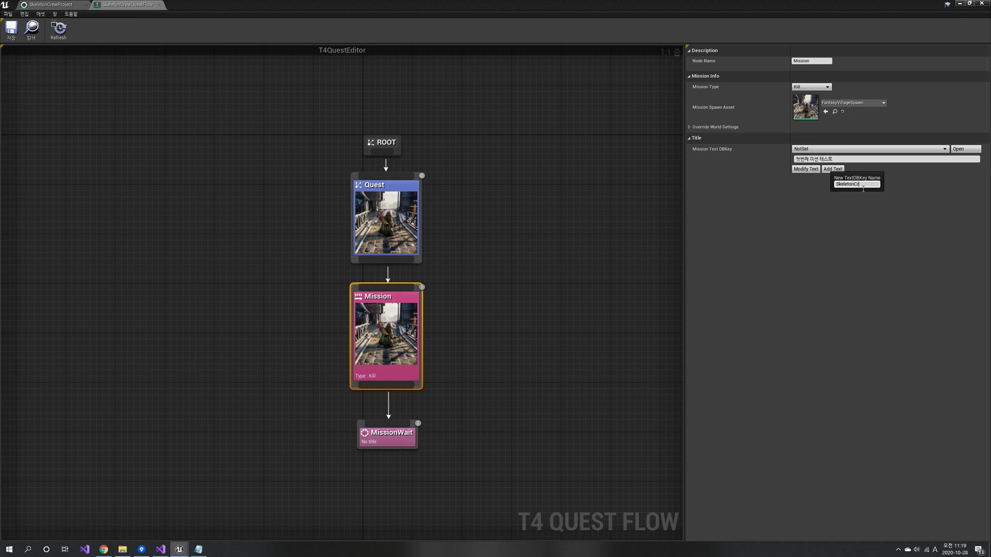
text(SkeletonCrewMission1)
key(Return)
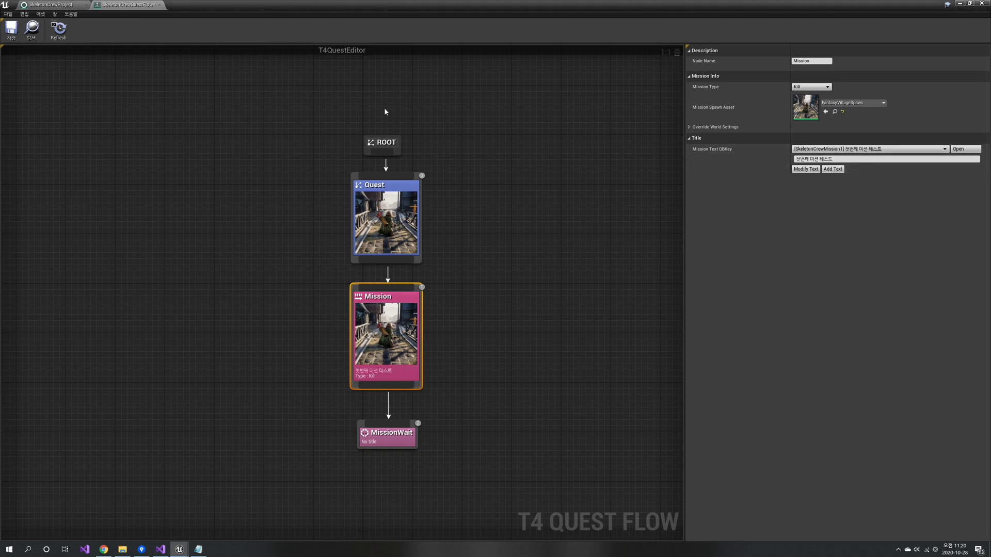
click(13, 39)
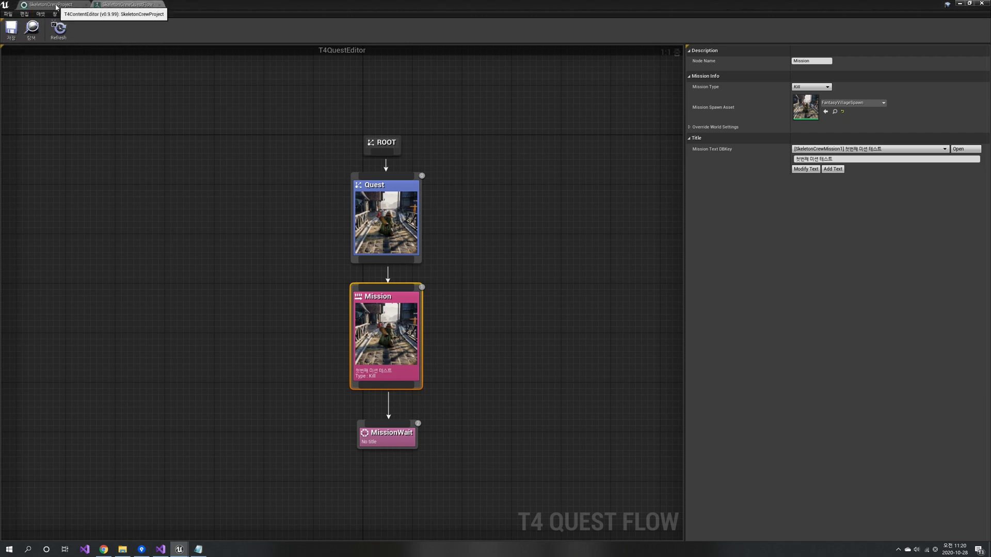
Start SkeletonCrewQuest in the project editor, and save the Text DB holding the quest title and mission text entries.
click(51, 4)
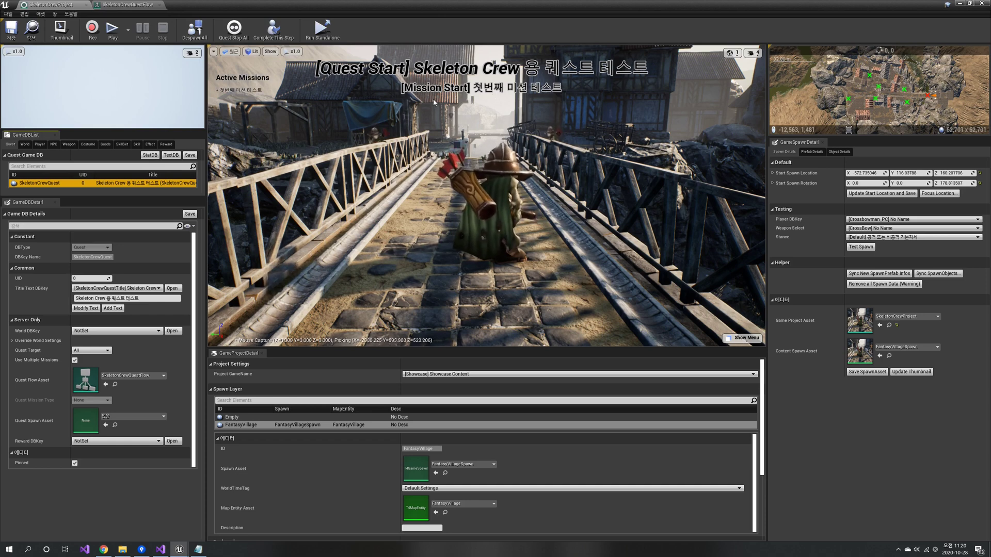
click(176, 155)
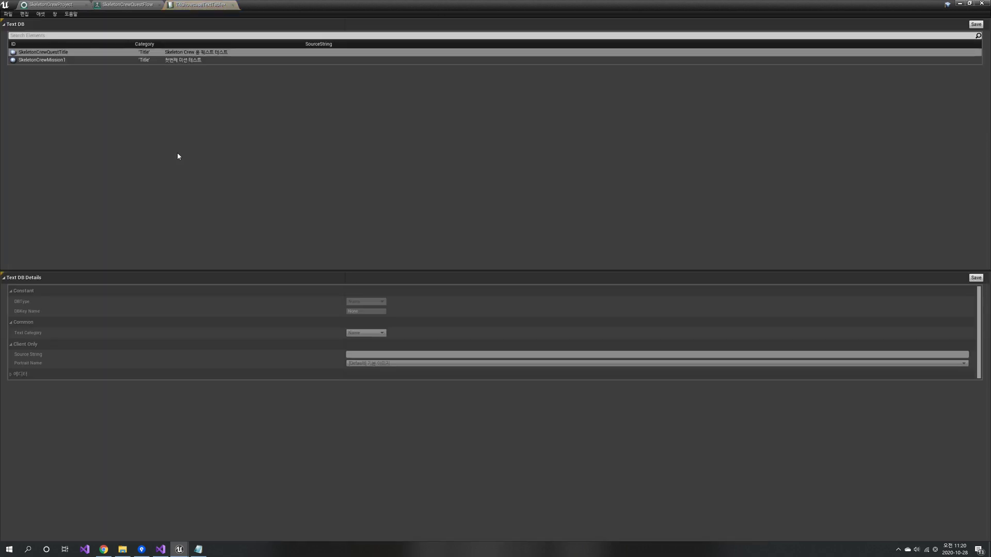
click(51, 52)
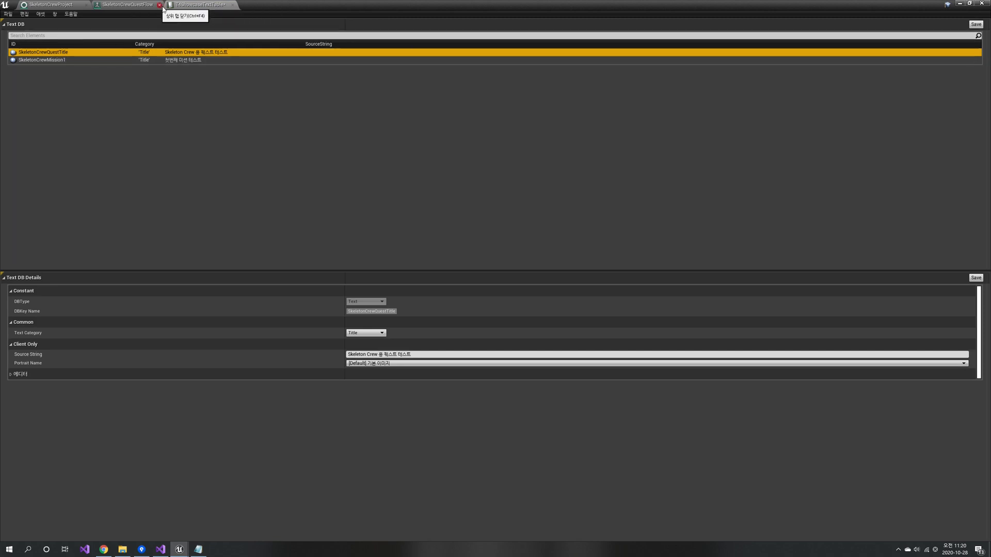
key(ctrl+s)
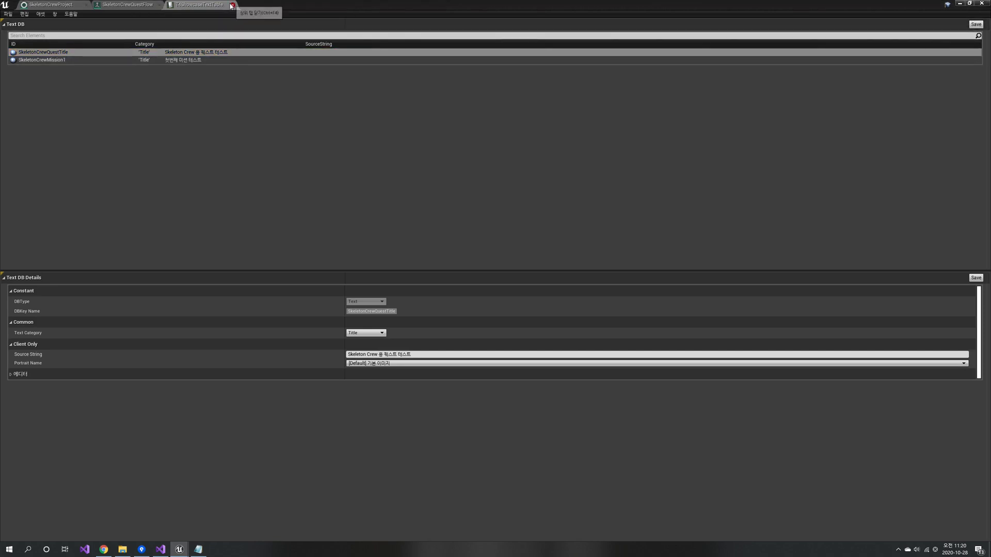
click(232, 5)
click(57, 4)
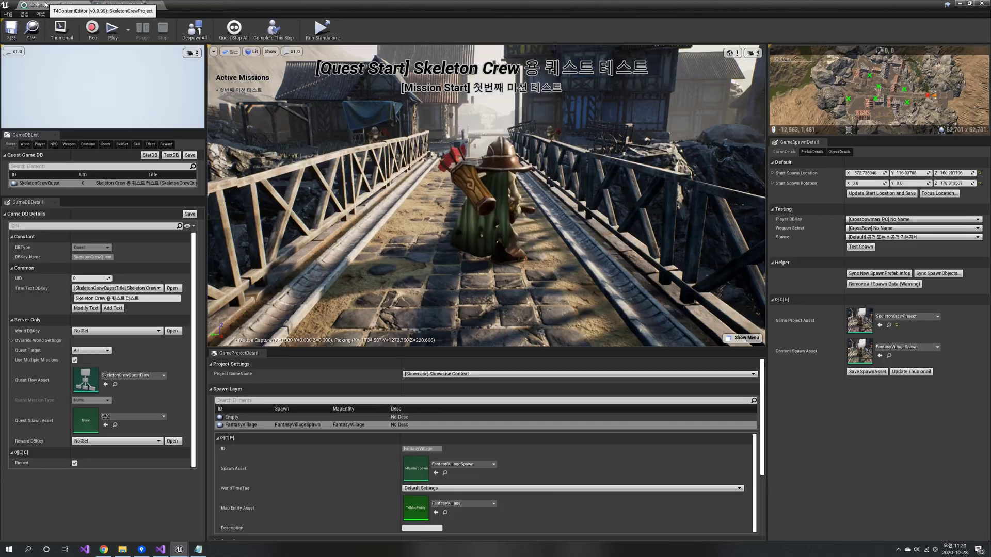
Turn on simulation for the project viewport and play through the active mission by attacking the enemies across the bridge.
key(w)
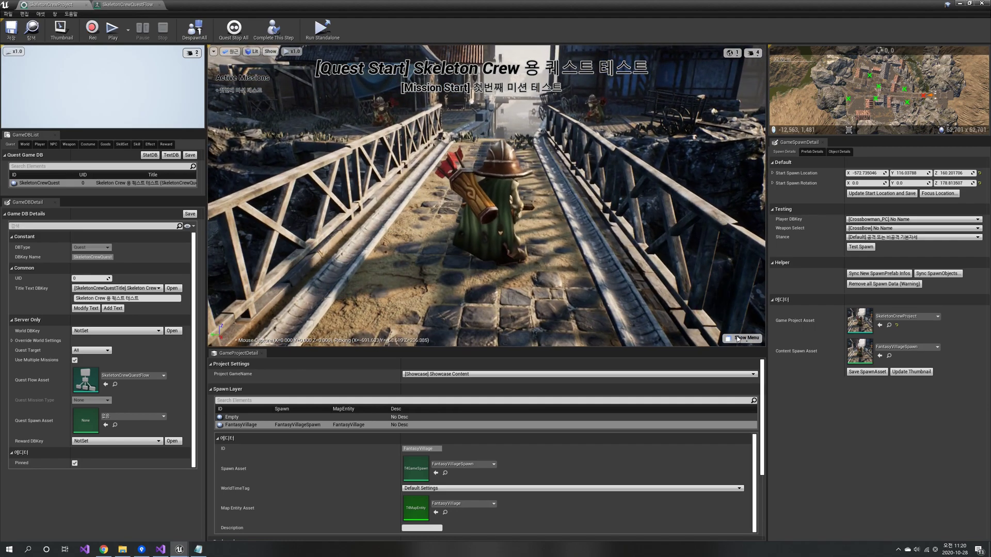
click(754, 338)
click(763, 364)
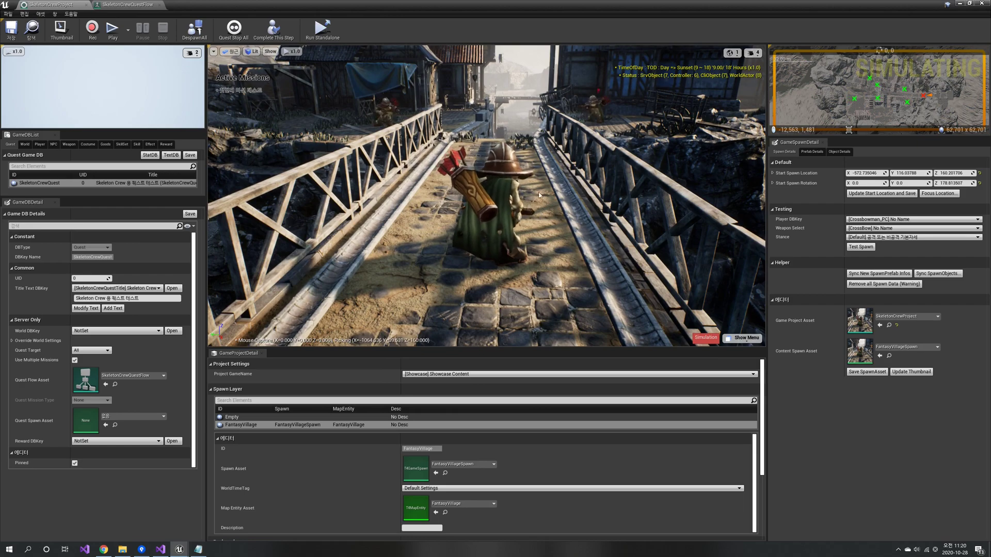
click(365, 119)
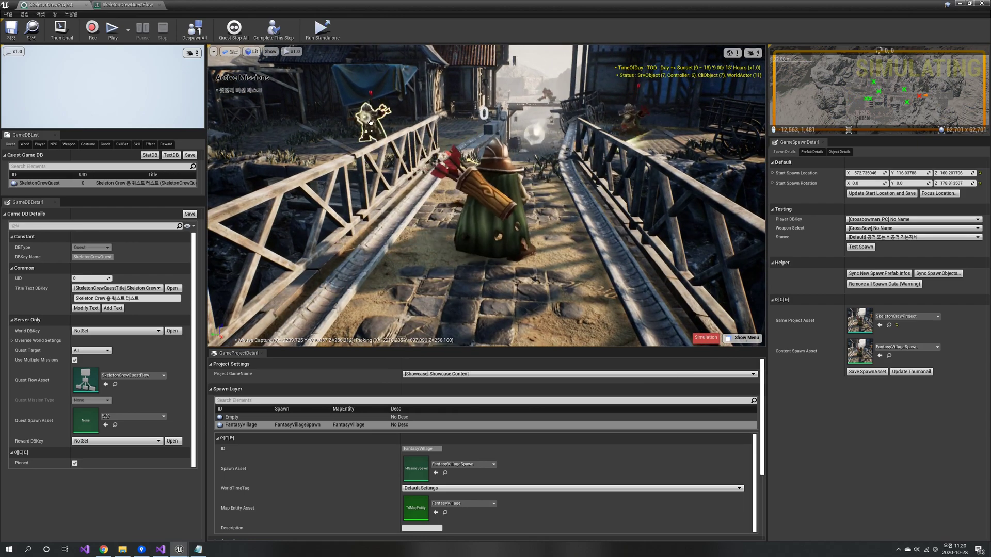
click(639, 129)
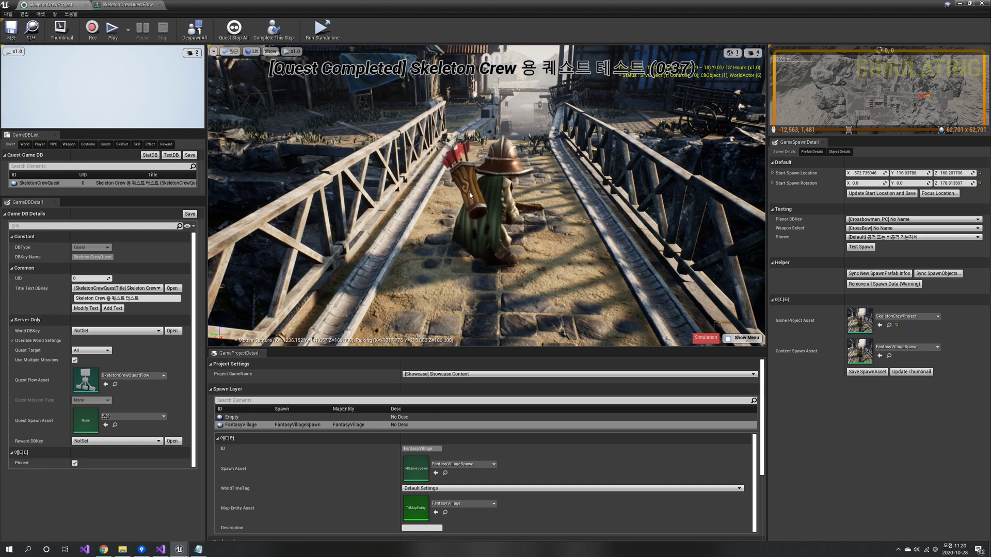
Add a new Reward Game DB entry named SkeletonCrewReward.
click(166, 144)
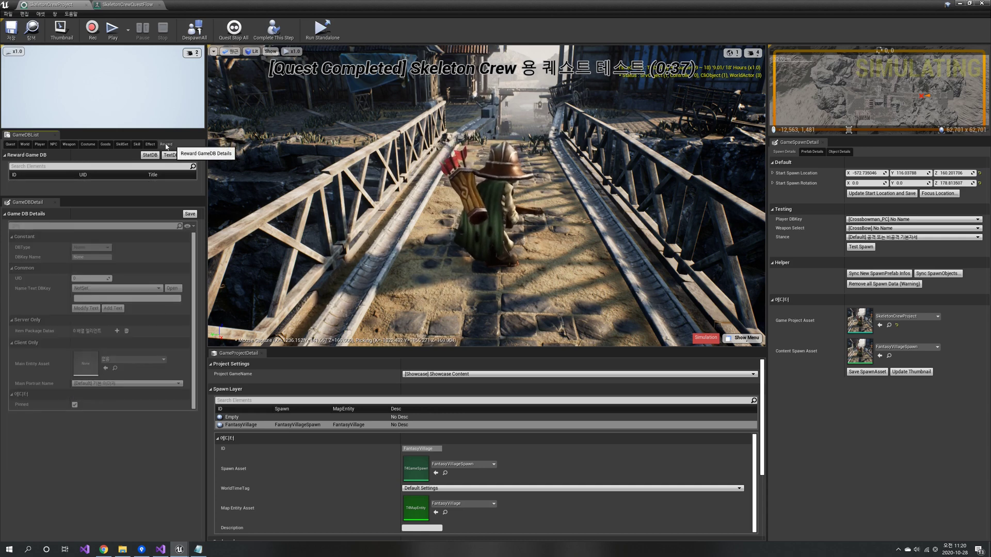
right_click(25, 176)
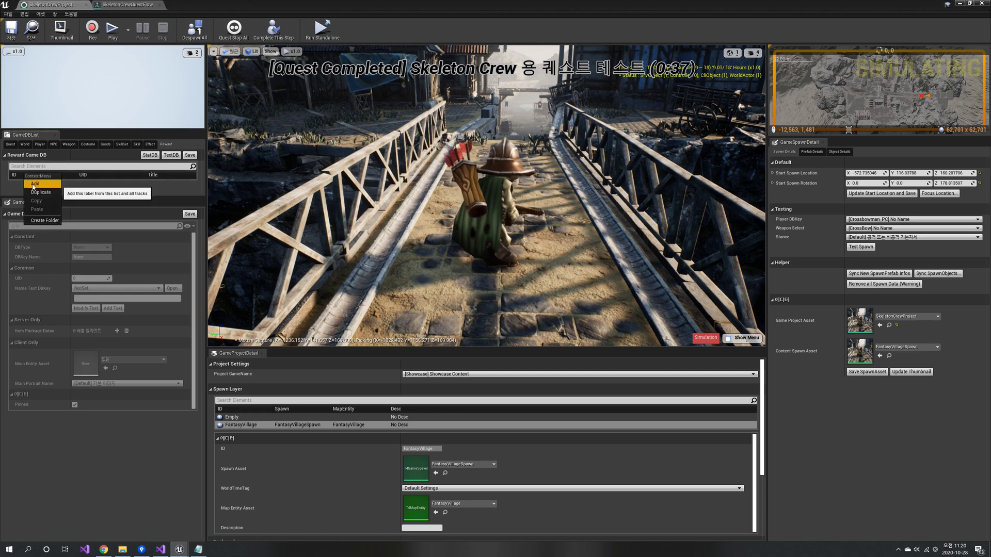
click(33, 184)
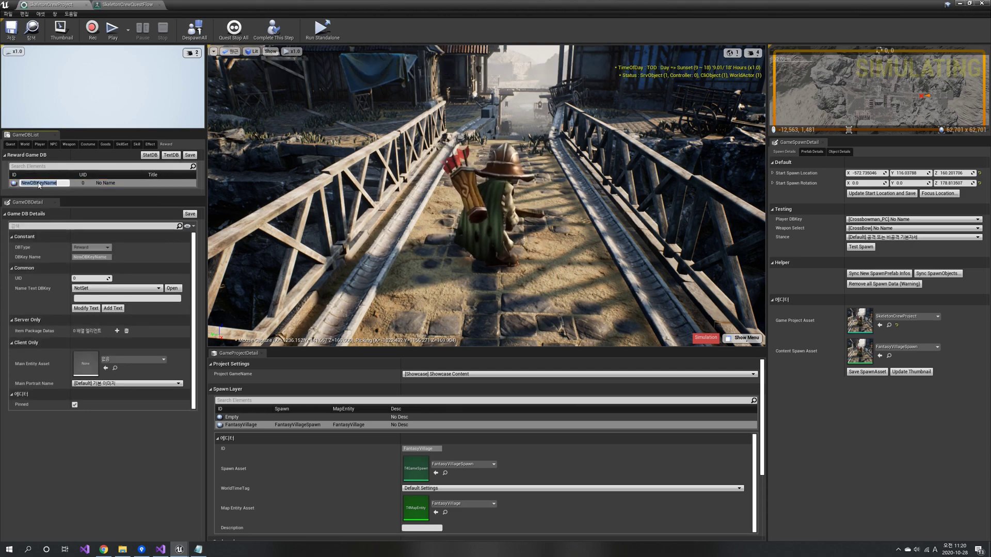
text(Skeleton)
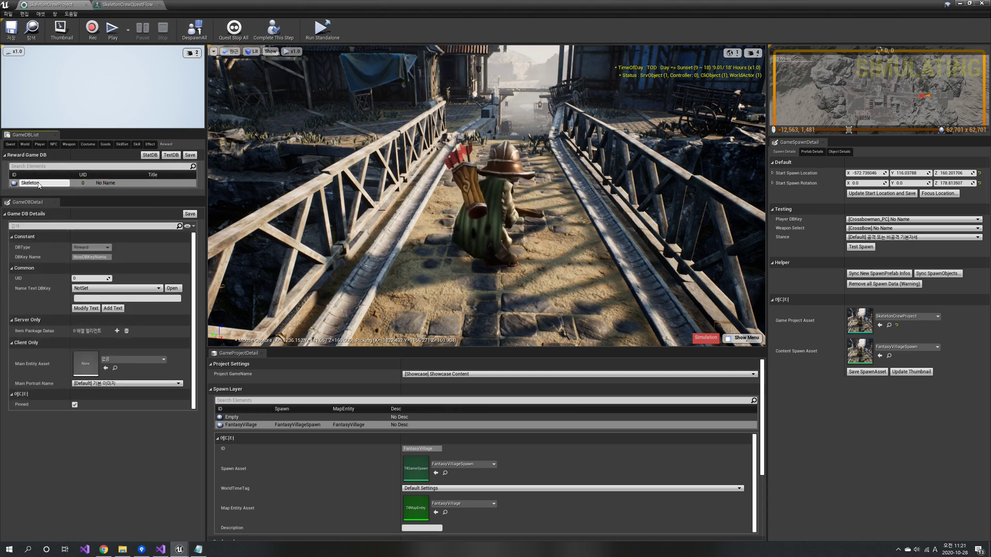
text(CrewReward)
key(Return)
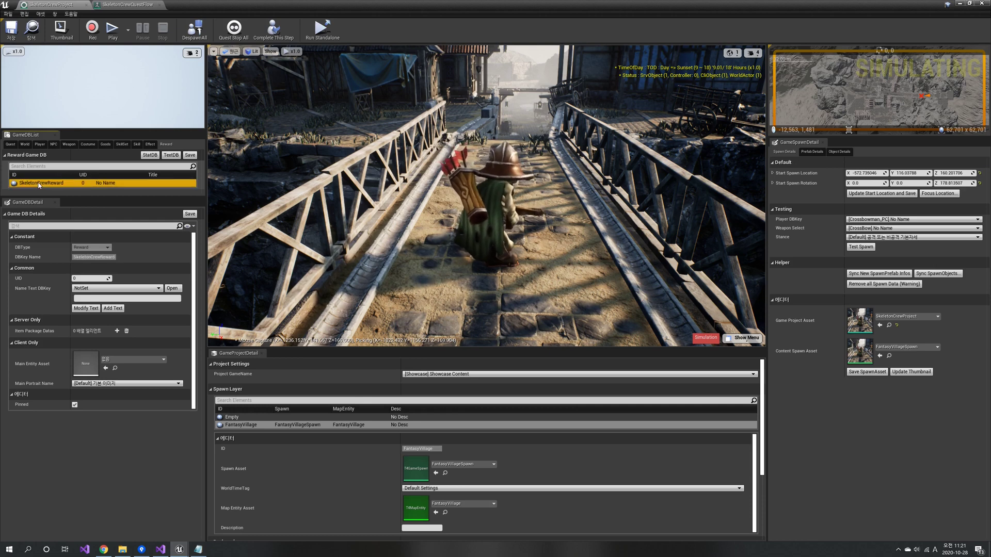
Add the reward name text "미션 달성 기념 보상 1" under the new text DB key SkeletonCrewReward1 and set the main entity asset to Crossbow.
click(130, 300)
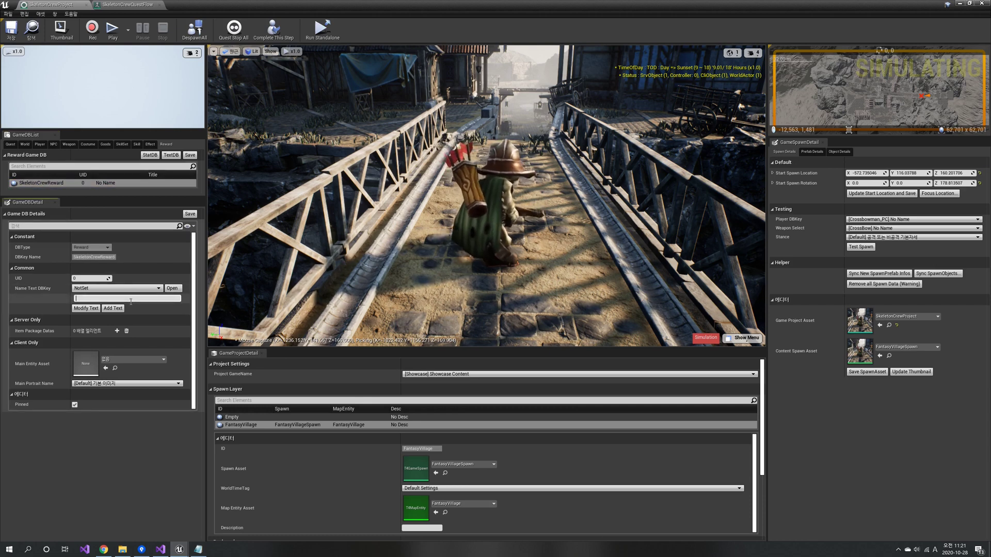
text(잉)
text(션 달)
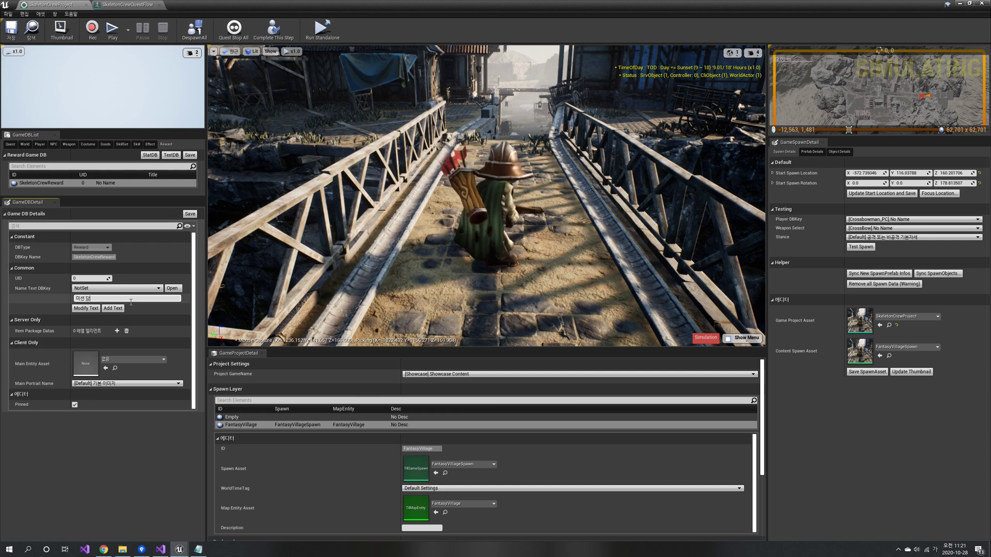
text(성 기념 비)
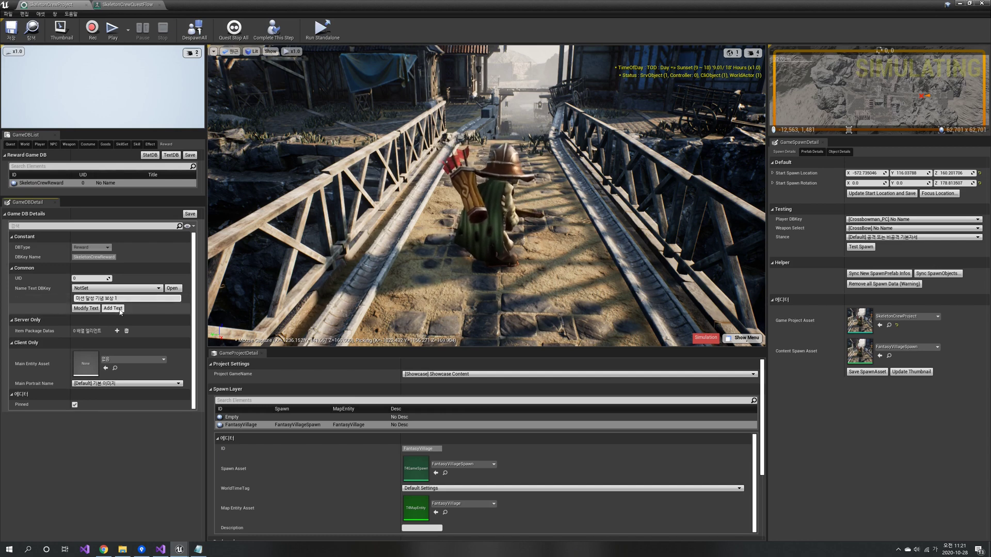
click(119, 309)
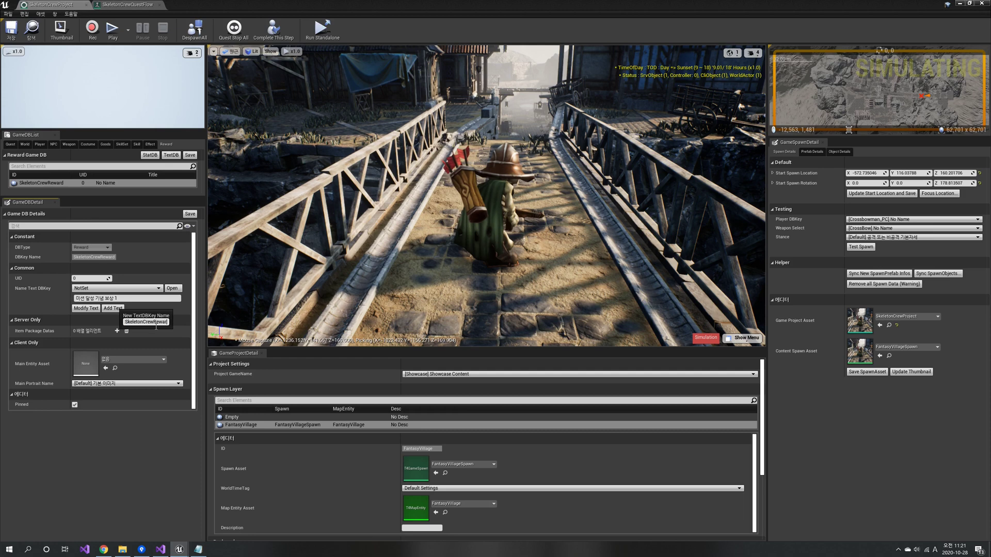
key(Return)
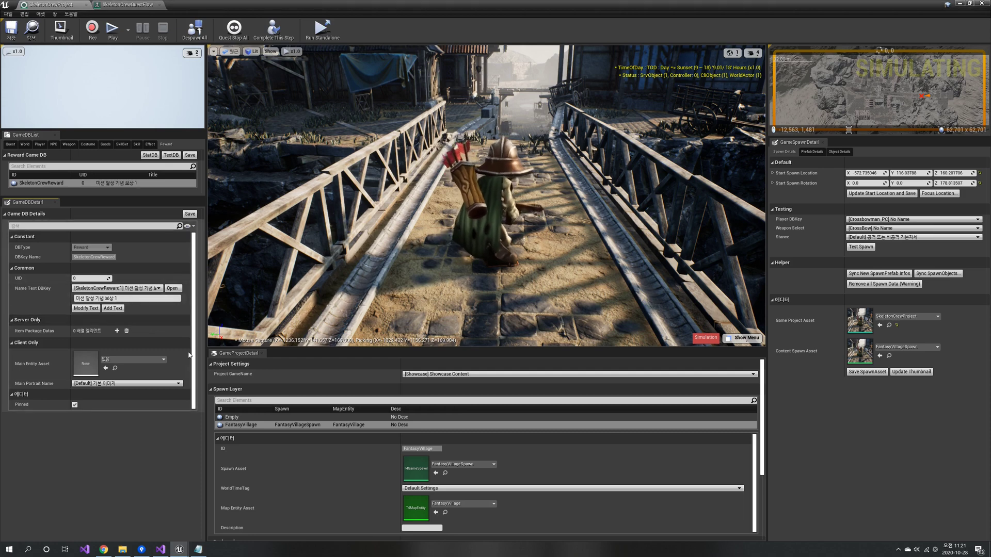
click(130, 360)
click(144, 253)
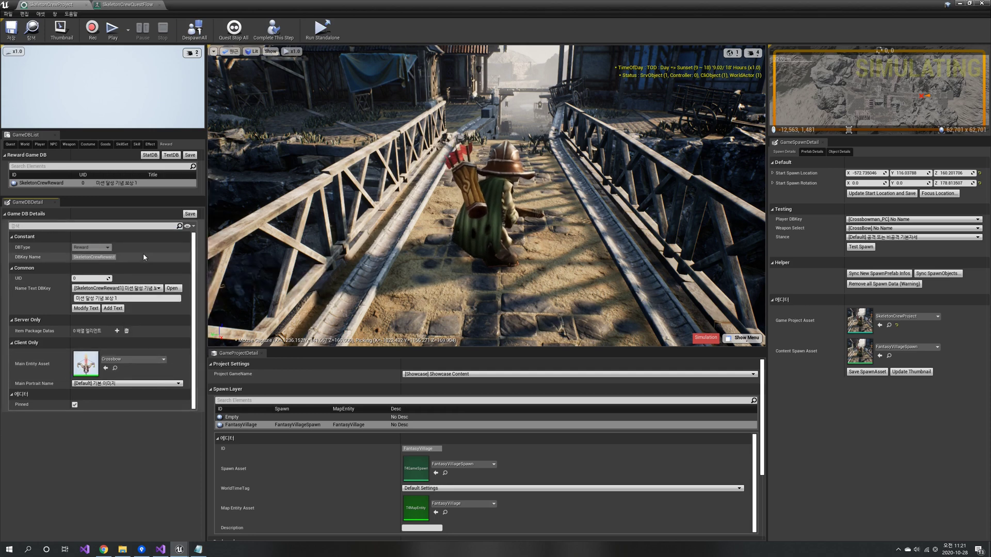
Generate the default portrait for the Crossbow entity, save it as Crossbow_Portrait_Default in the SkeletonCrew Portrait folder, and return to the project.
double_click(86, 369)
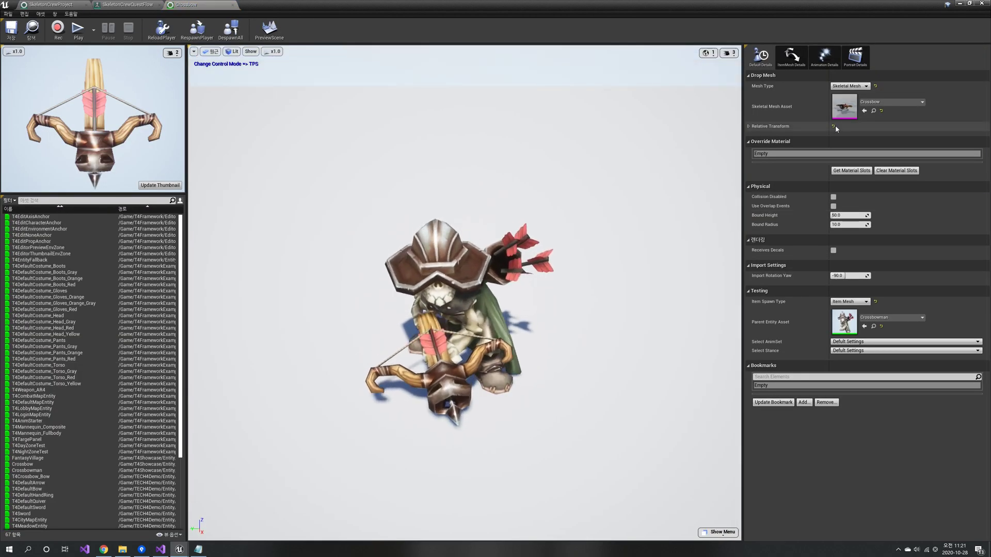
click(855, 57)
click(781, 109)
click(781, 107)
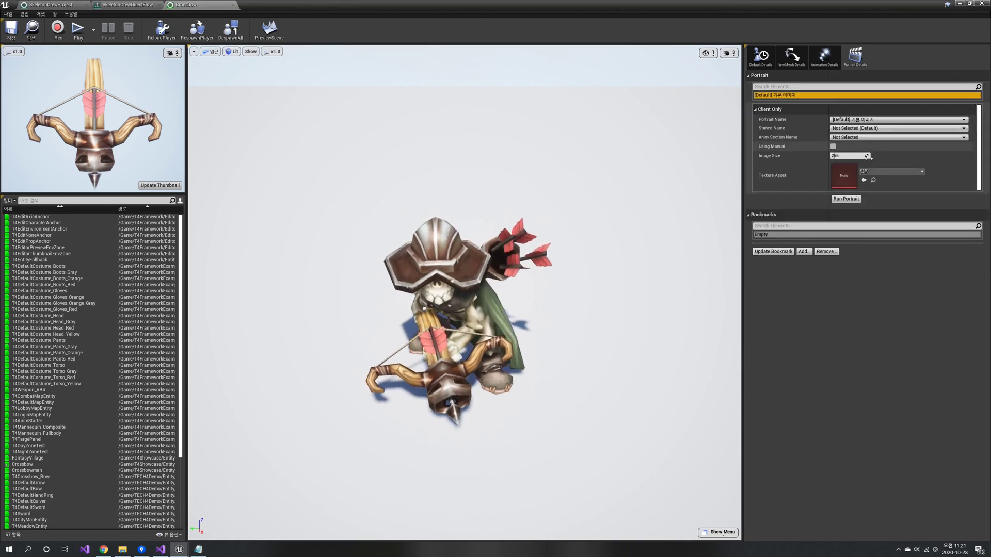
click(848, 200)
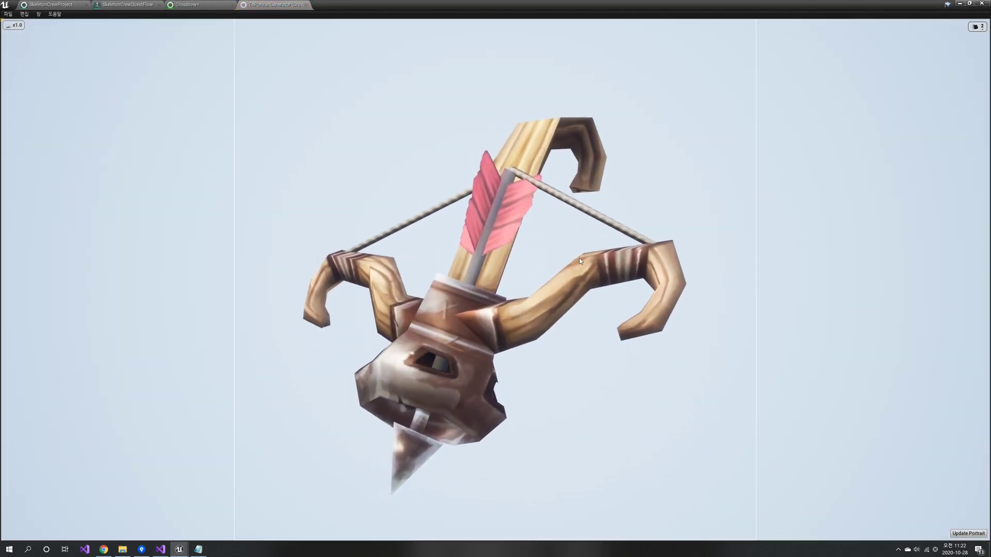
click(968, 534)
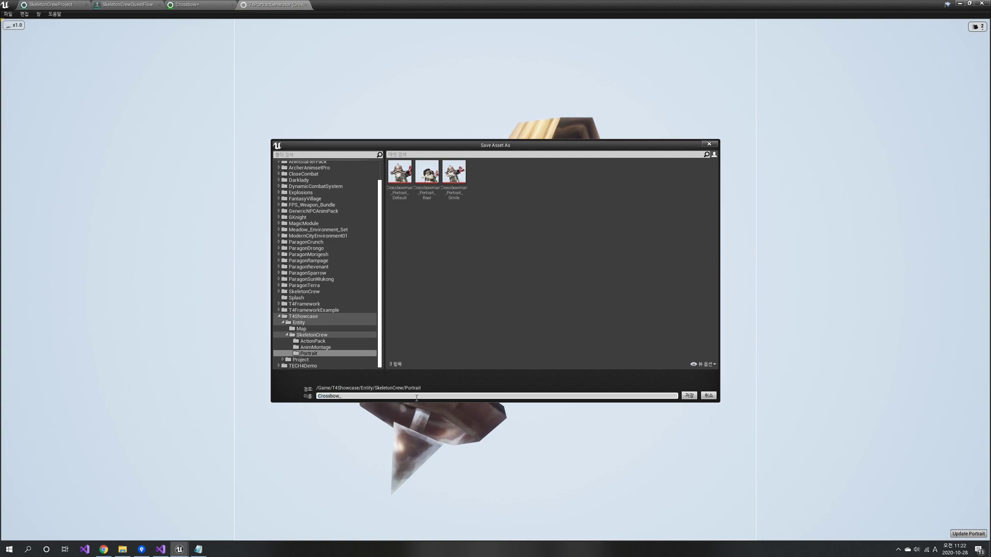
key(Return)
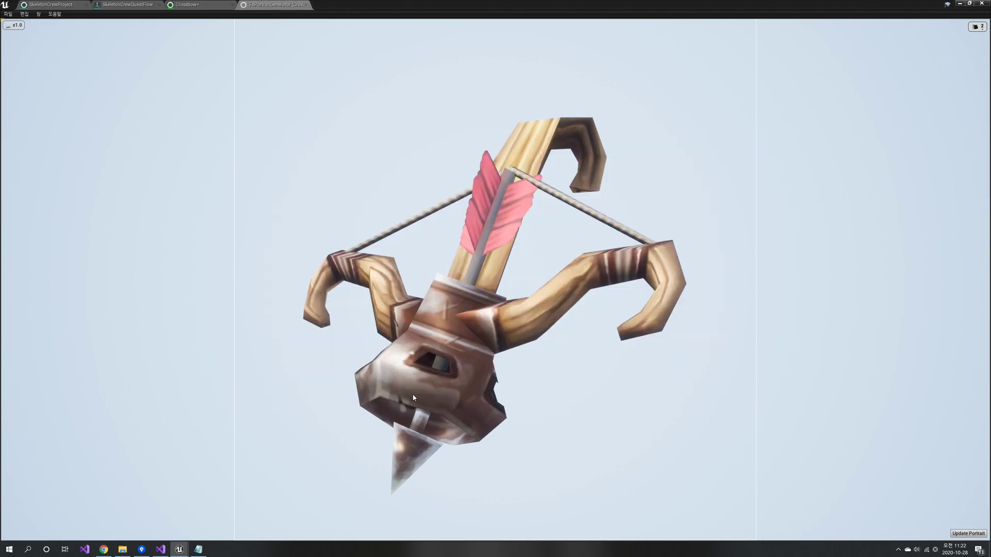
click(306, 6)
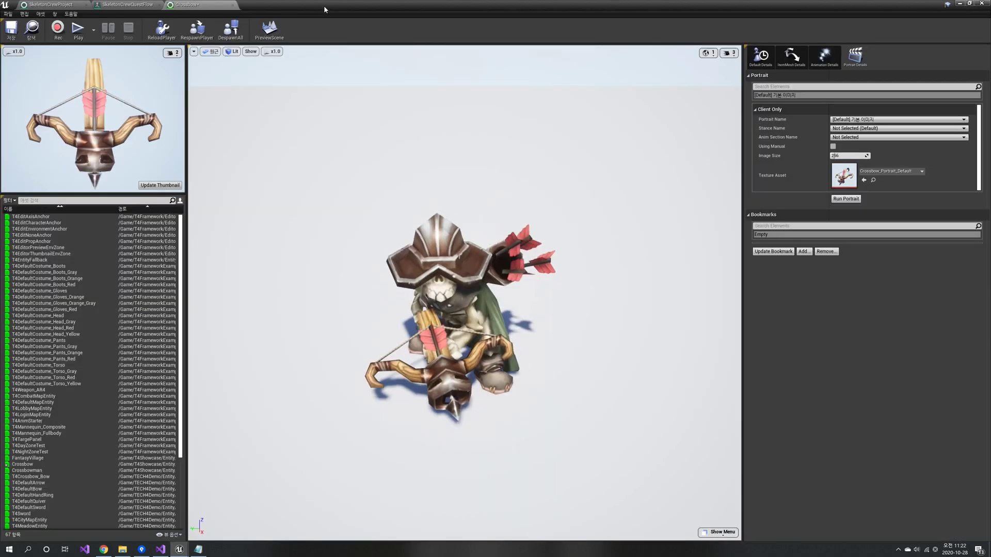
click(233, 5)
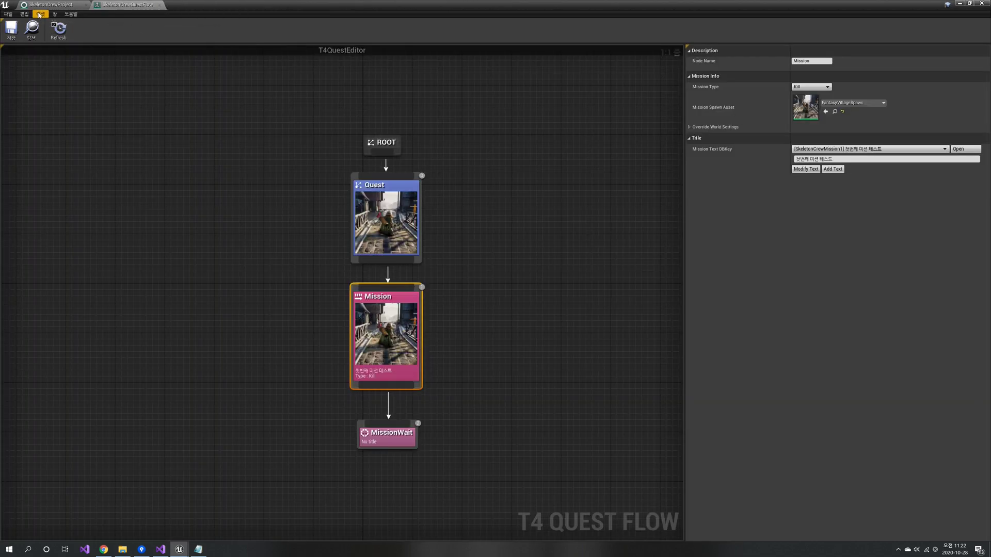
click(59, 4)
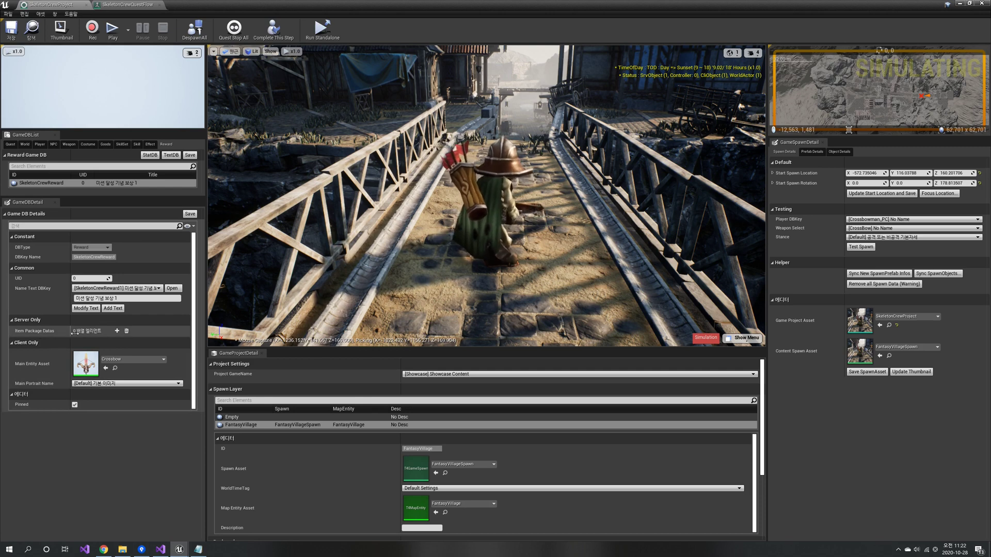
Add an item package entry to SkeletonCrewReward with item type Weapon, name Crossbow and item count 10.
click(117, 331)
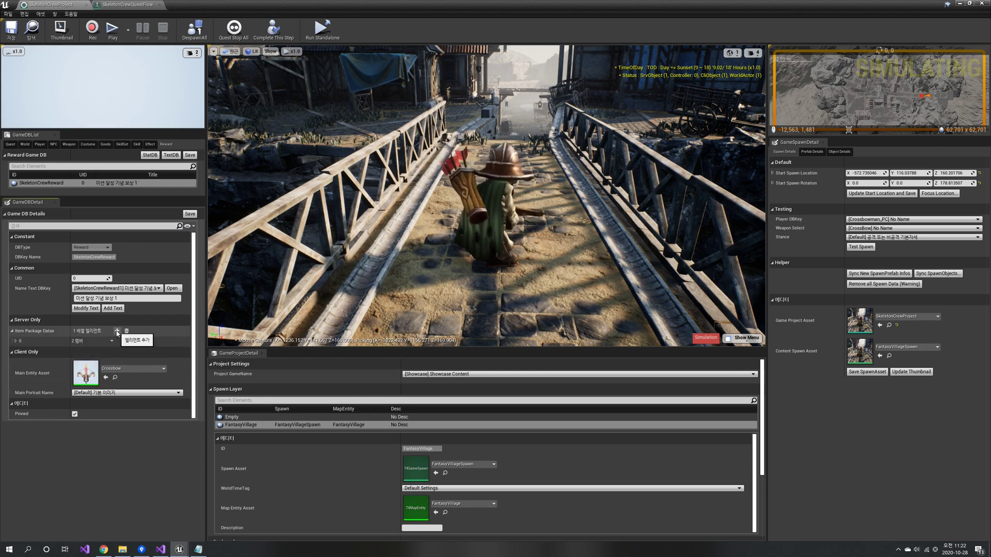
click(16, 341)
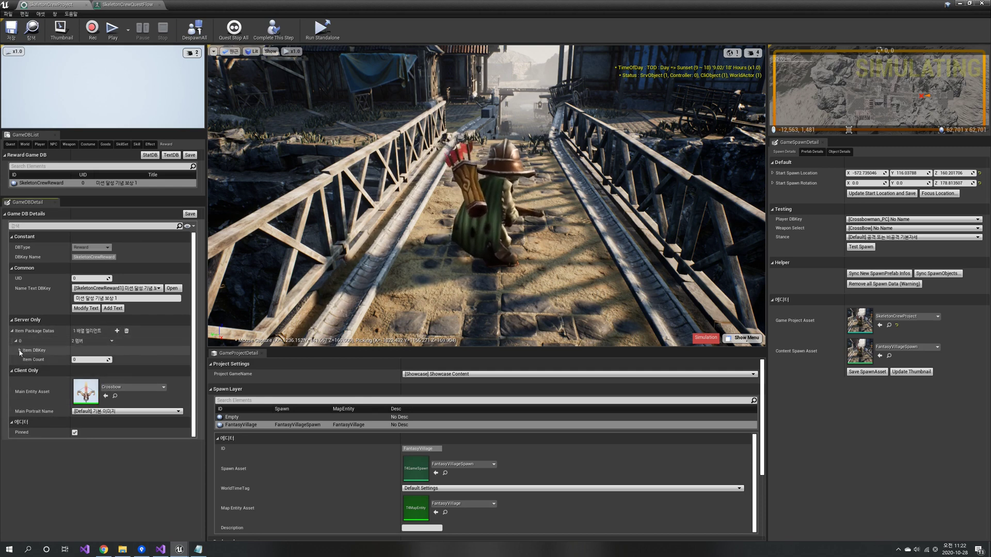
click(20, 351)
click(80, 363)
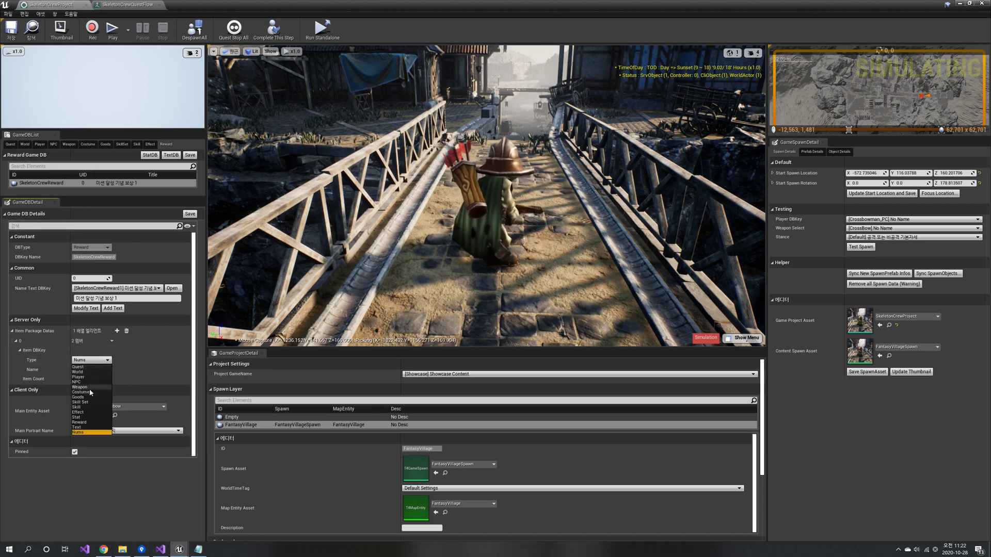
click(88, 389)
click(69, 146)
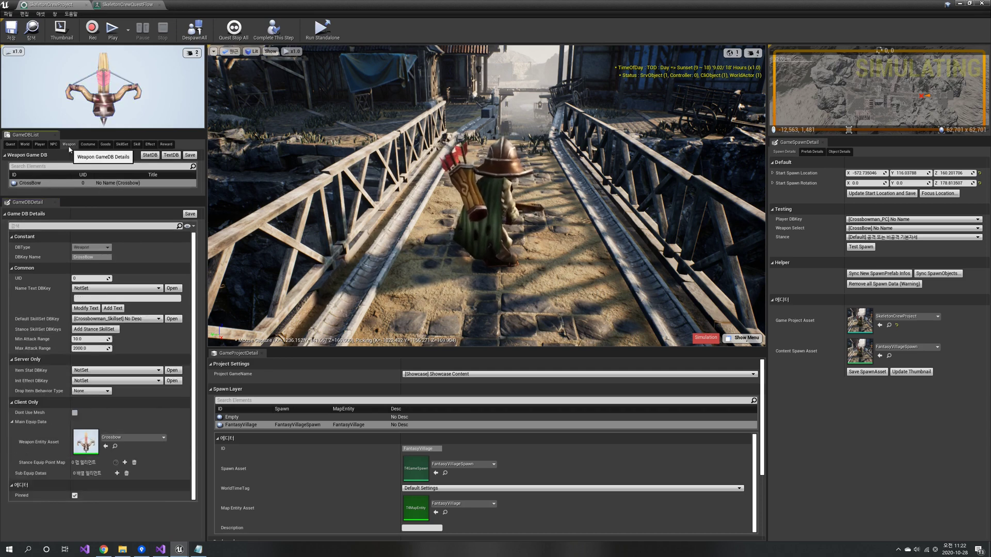
click(166, 144)
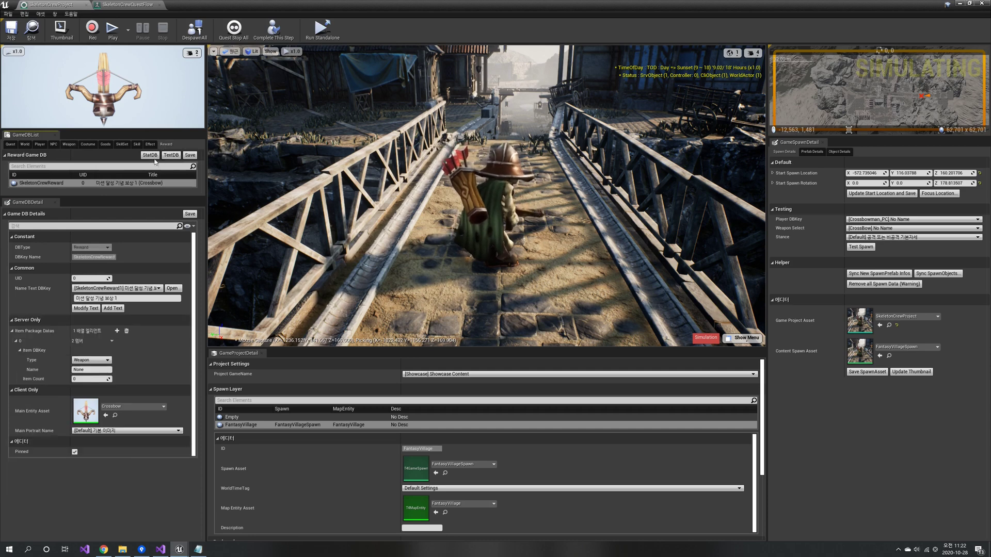
click(85, 370)
text(Crossbow)
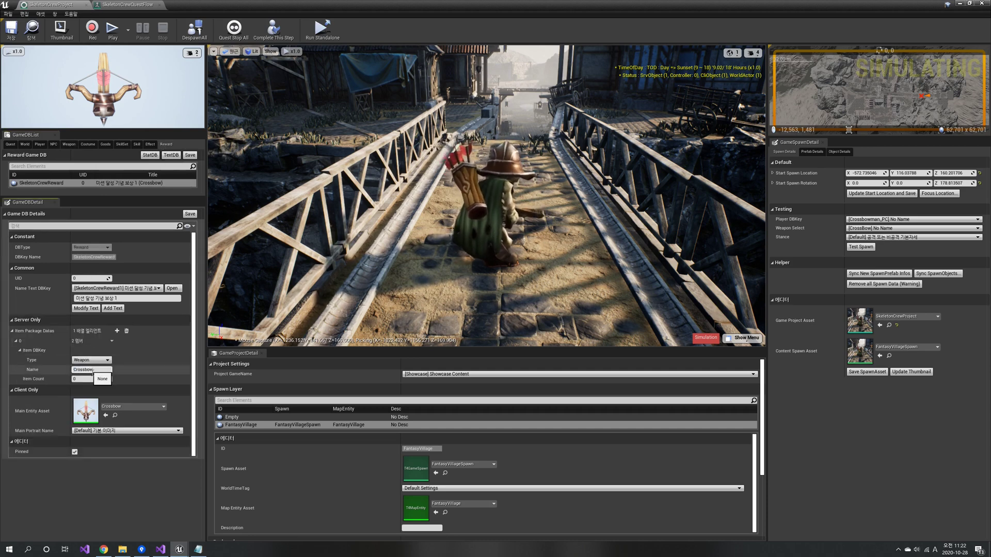
click(91, 380)
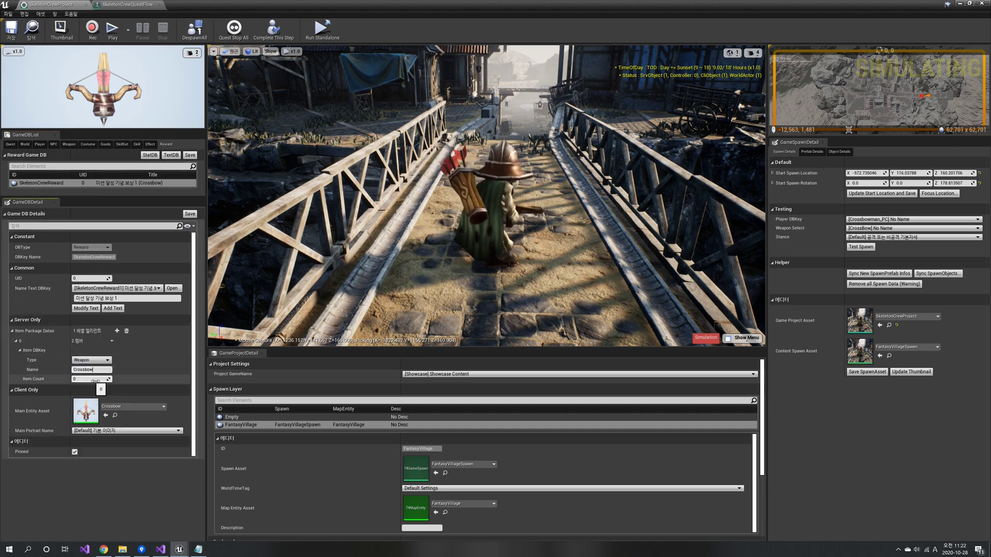
text(10)
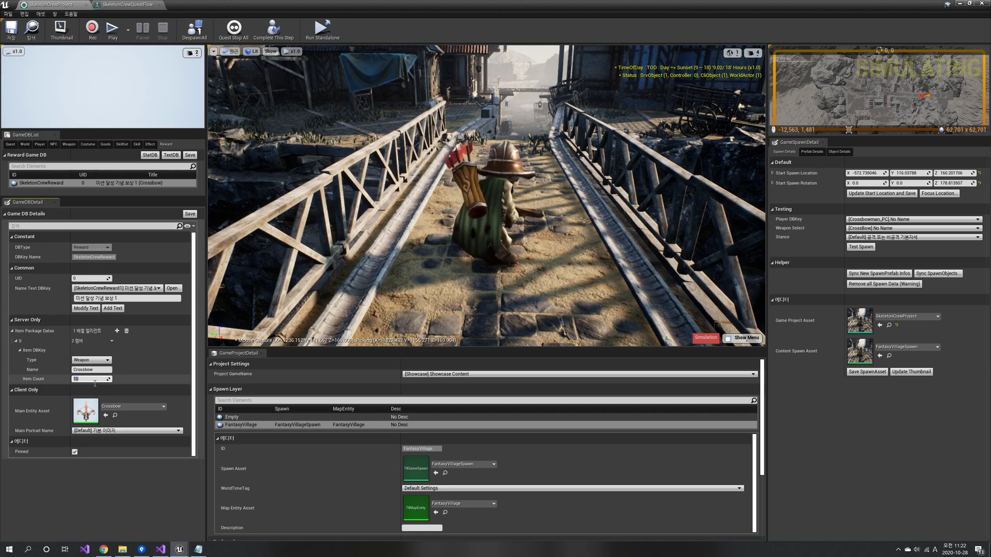
key(Return)
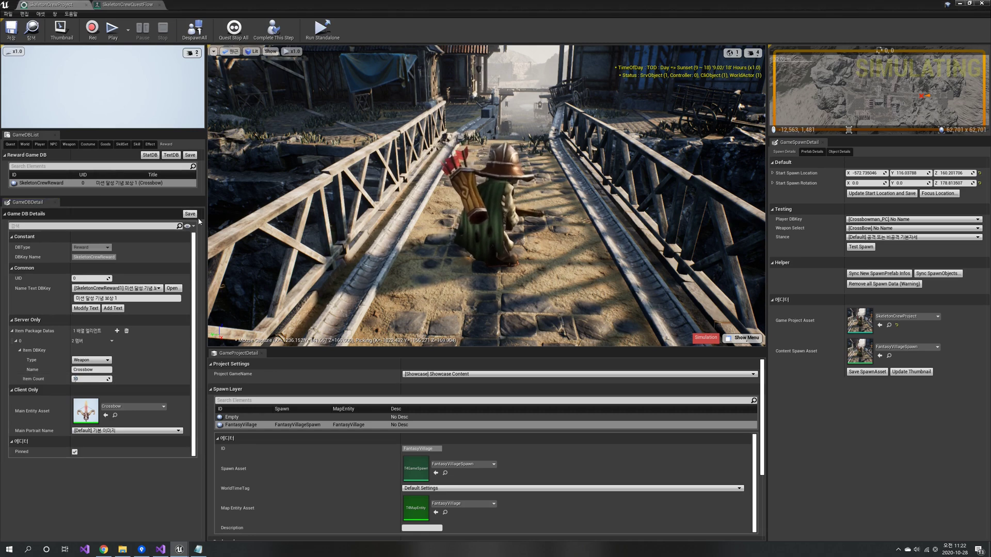
Assign SkeletonCrewReward as the MissionWait node's reward, align the node under Mission, and save the quest flow.
click(128, 5)
right_drag(442, 371, 394, 130)
click(377, 339)
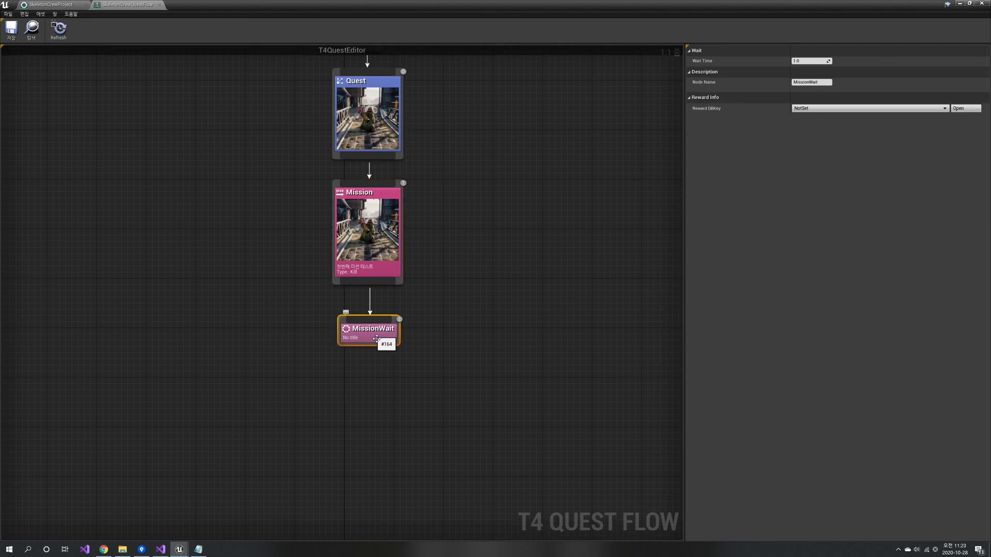
click(851, 109)
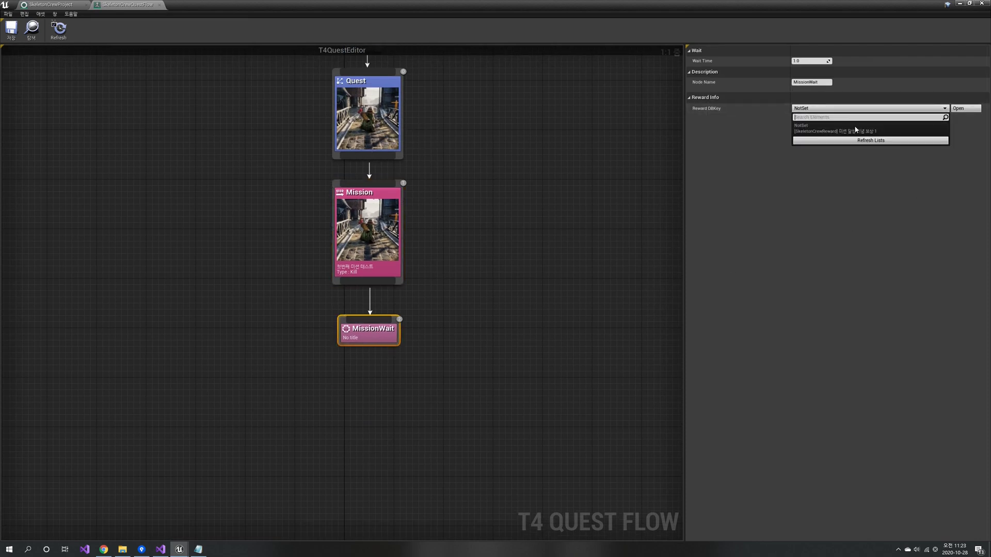
click(856, 132)
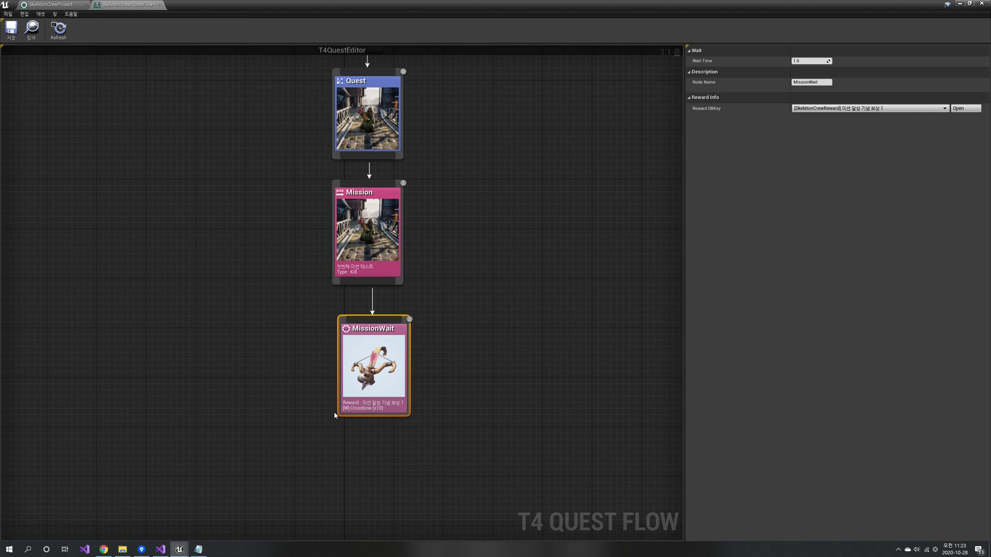
drag(370, 381, 363, 375)
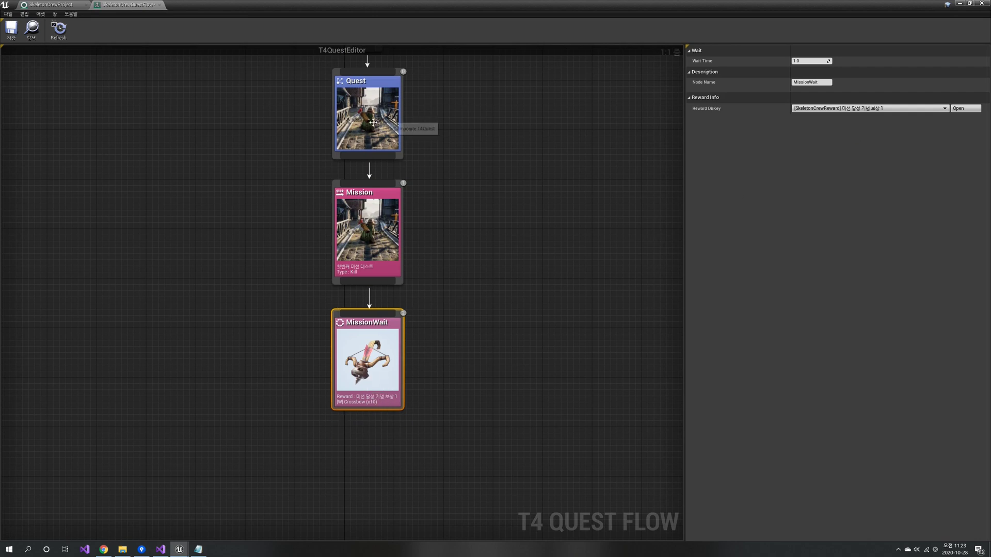
key(Home)
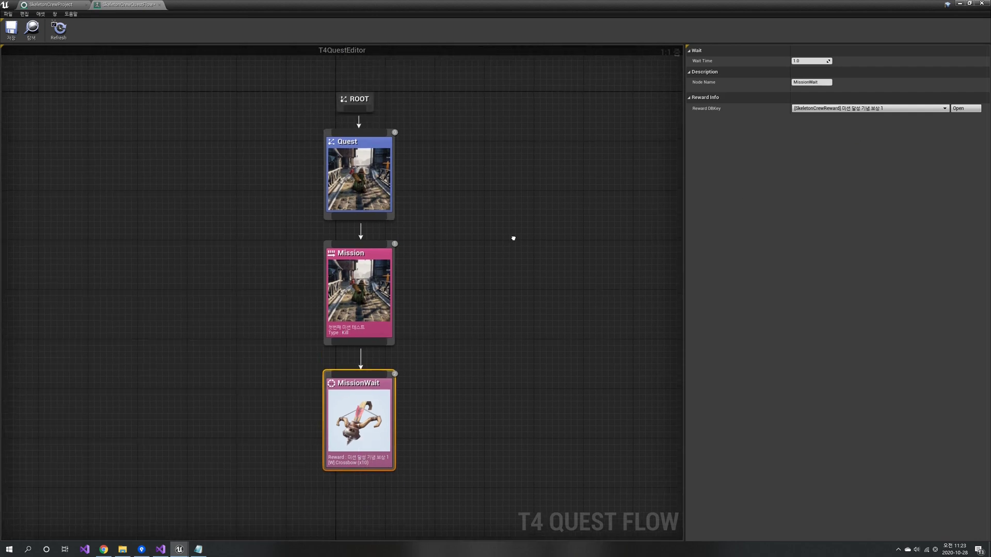
click(17, 38)
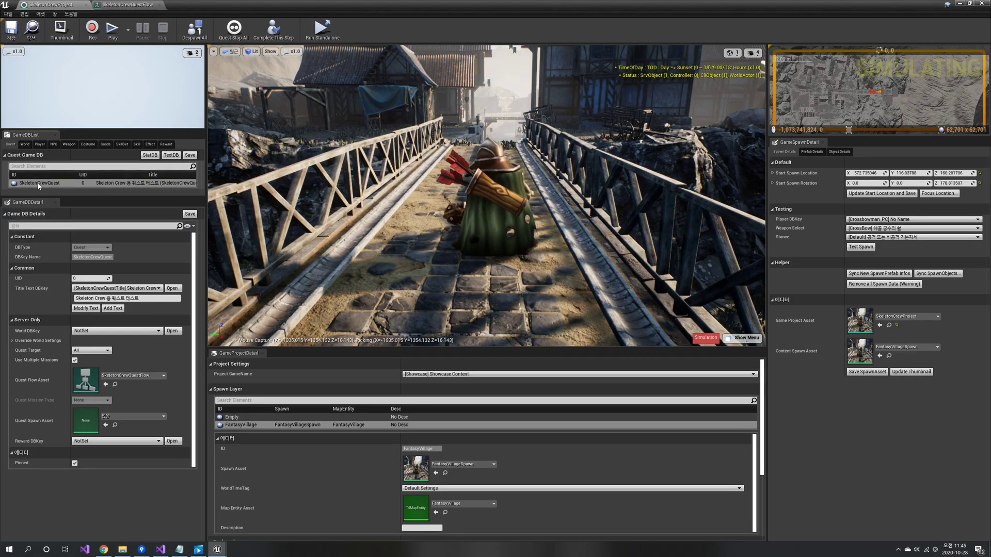
Playtest SkeletonCrewQuest in the project viewport by attacking the enemies across the bridge and completing the current step to check the reward.
click(460, 156)
key(w)
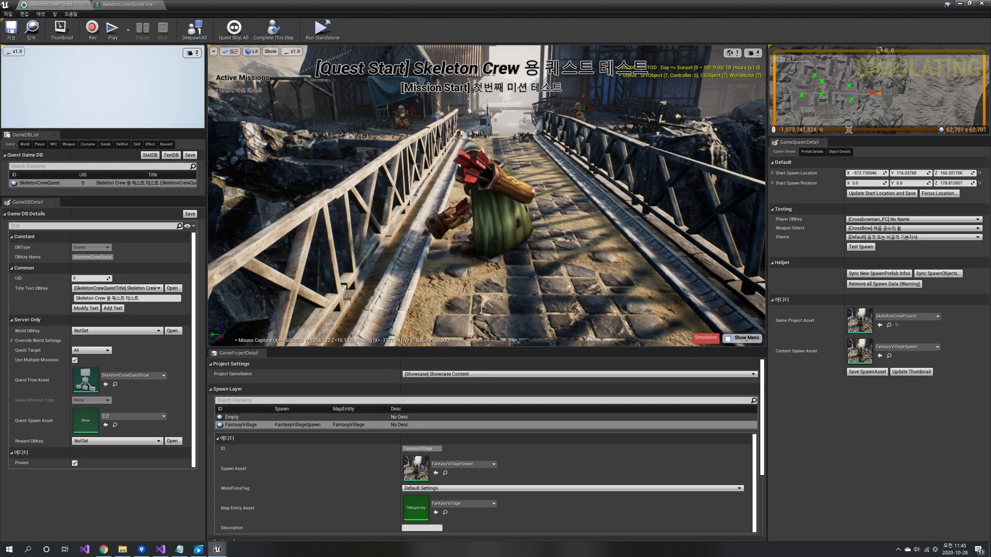
click(500, 129)
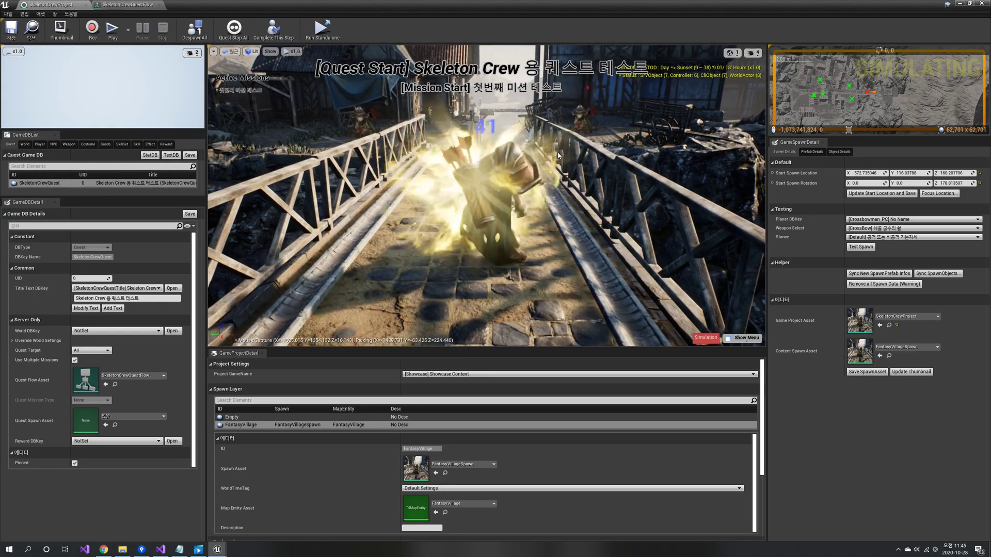
click(281, 39)
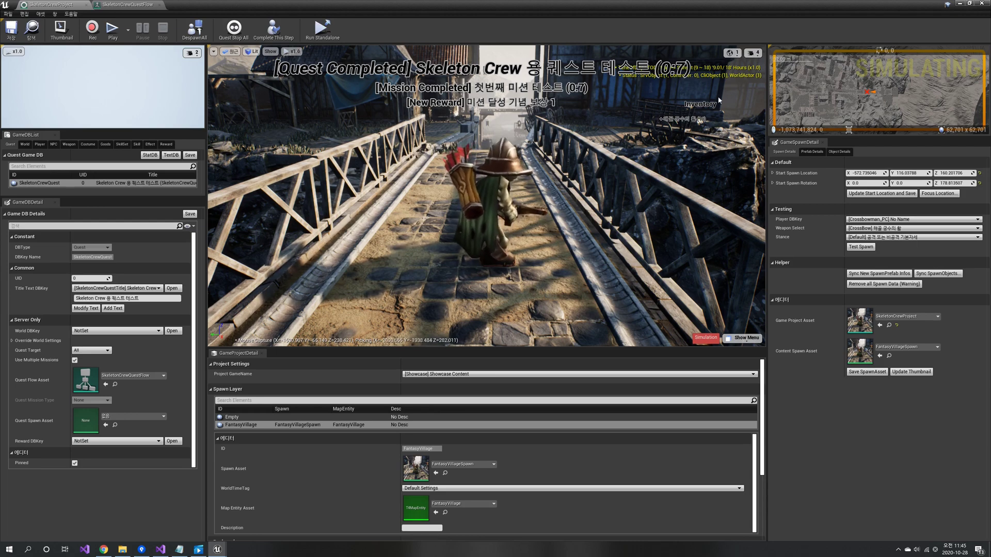
key(w)
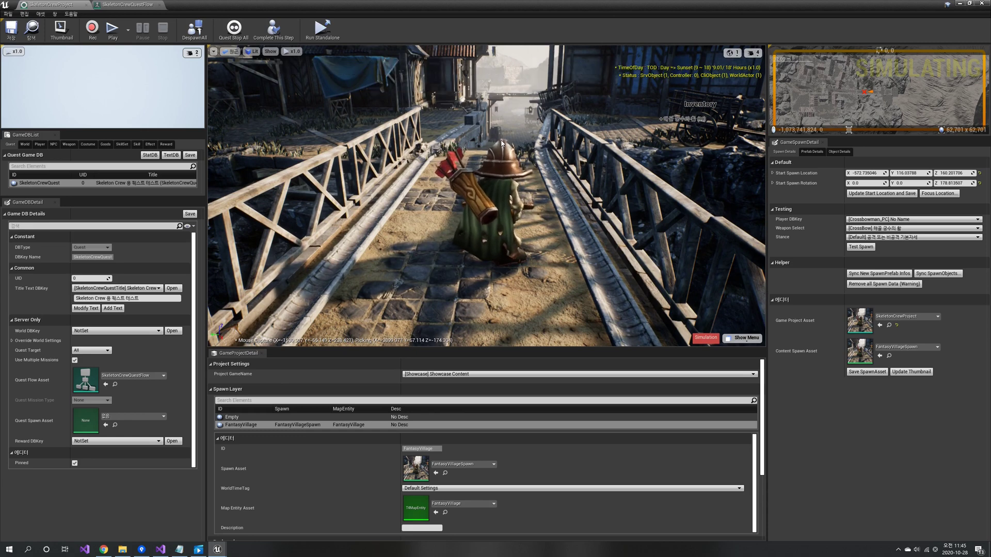
In SkeletonCrewQuestFlow, move MissionWait aside and add a T4Dialogue node under Mission, placed before MissionWait.
click(129, 4)
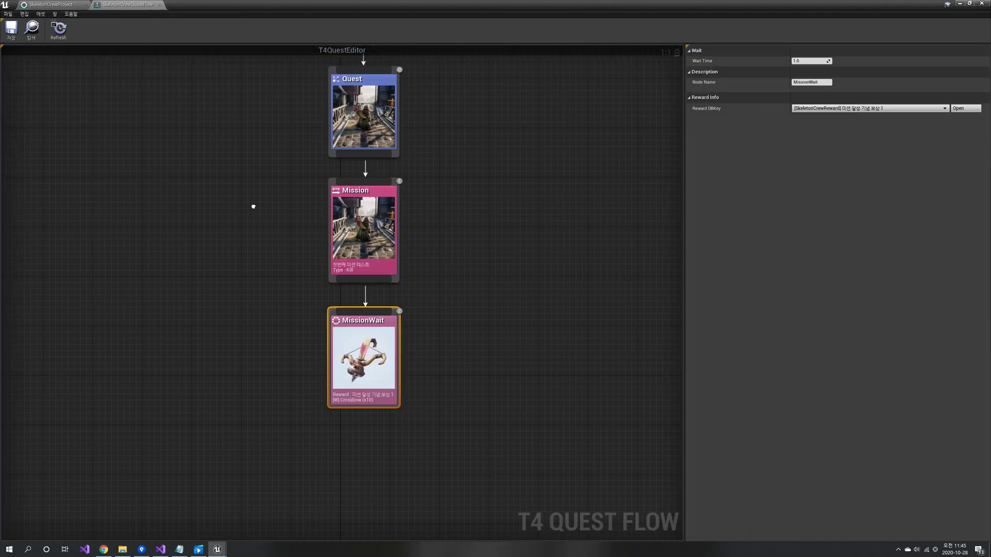
drag(384, 320, 507, 320)
drag(298, 273, 296, 273)
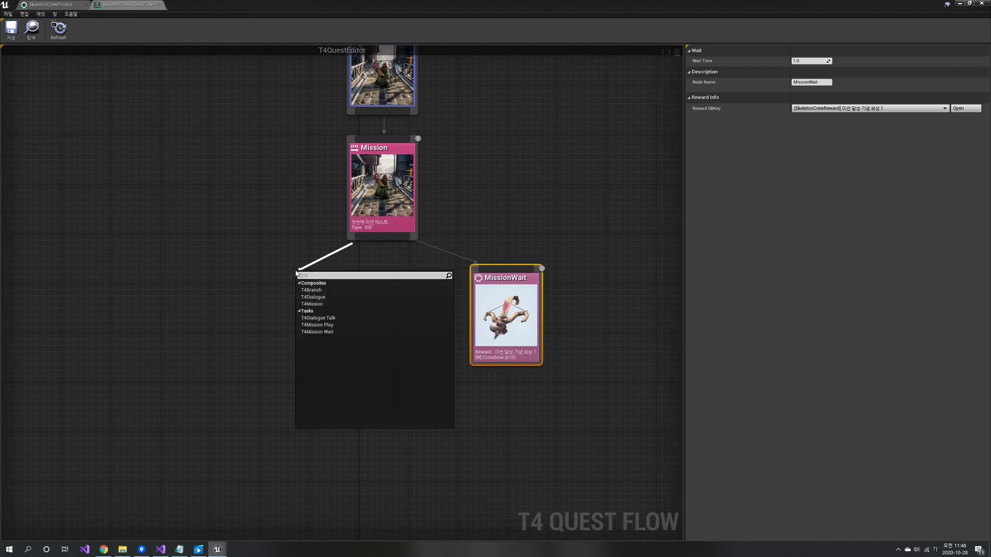
click(329, 297)
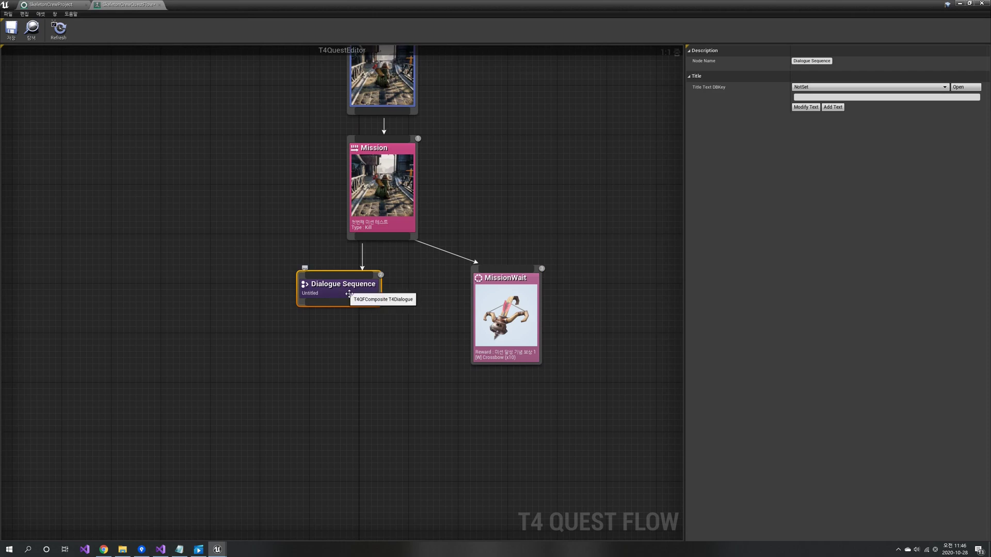
drag(349, 293, 289, 299)
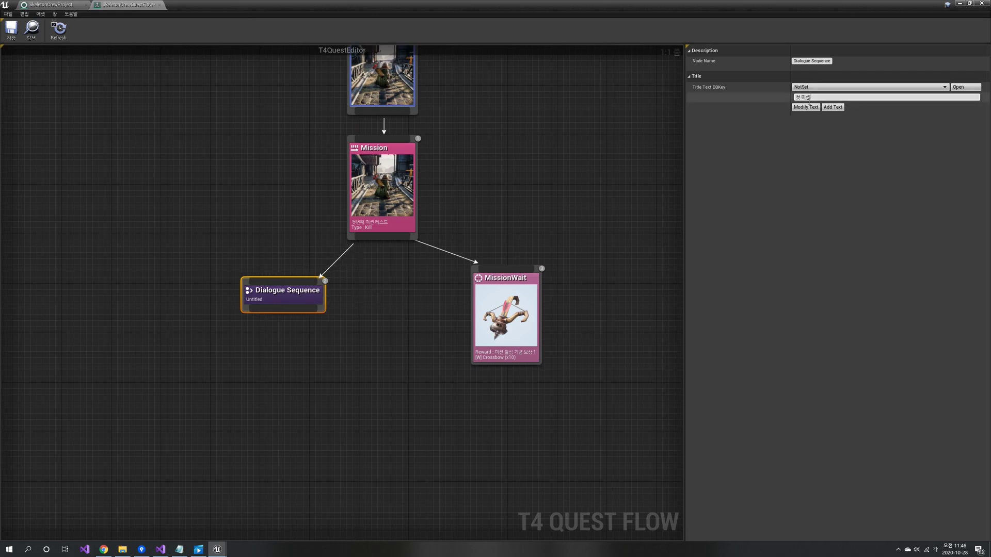
Add the title text "첫 미션 대화" to the Dialogue Sequence node under the new text key SkeletonCrewDialogue.
click(831, 108)
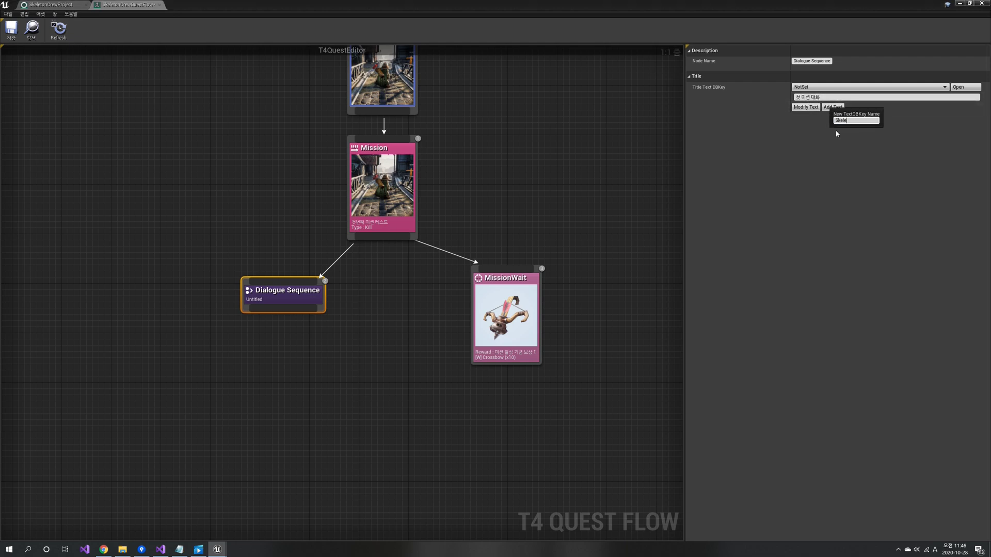
text(SkeletonCrewDialogue)
key(Return)
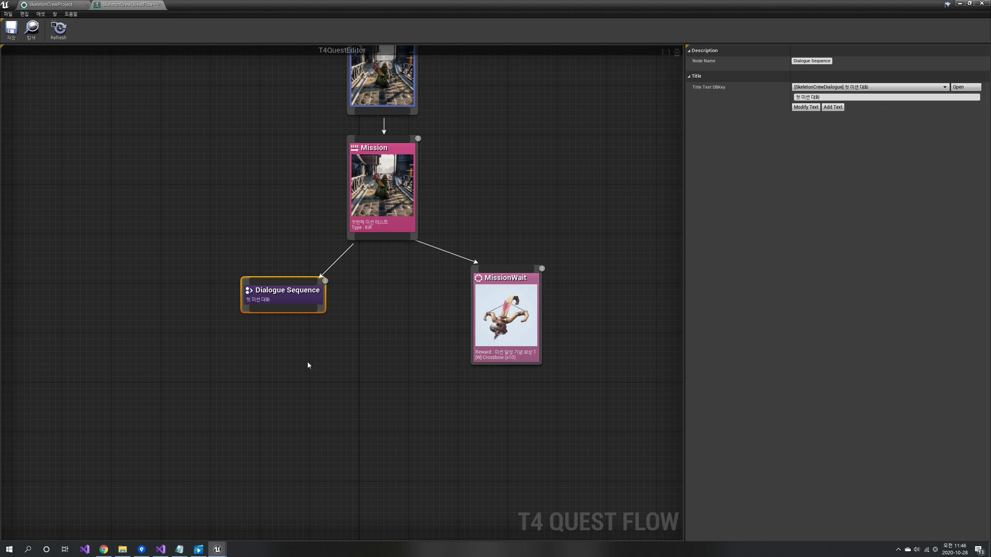
Add a T4Dialogue Talk node under Dialogue Sequence with Crossbowman_NPC as its speaker, and place it below the sequence.
right_drag(307, 365, 357, 303)
drag(324, 250, 251, 288)
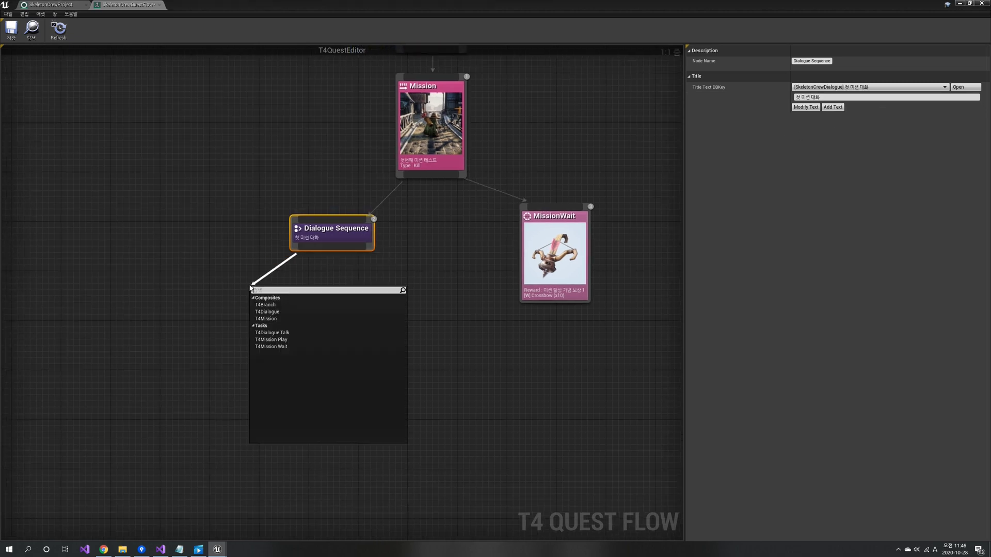
click(301, 333)
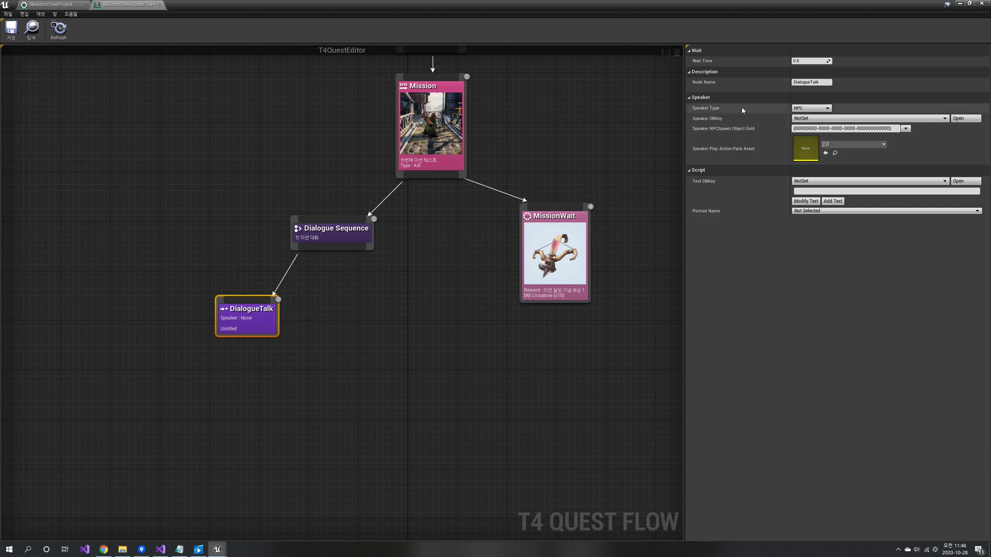
click(822, 119)
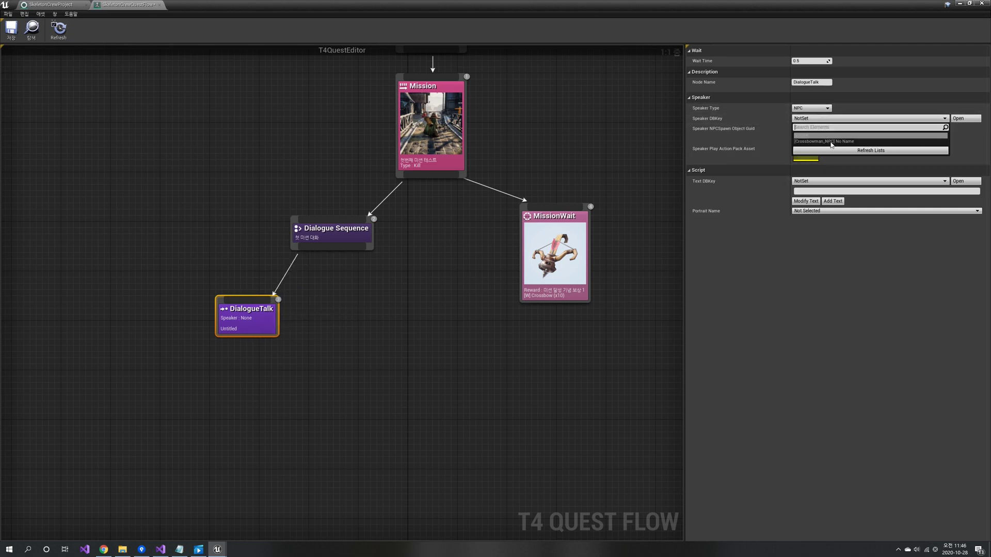
click(825, 141)
right_drag(347, 335, 344, 315)
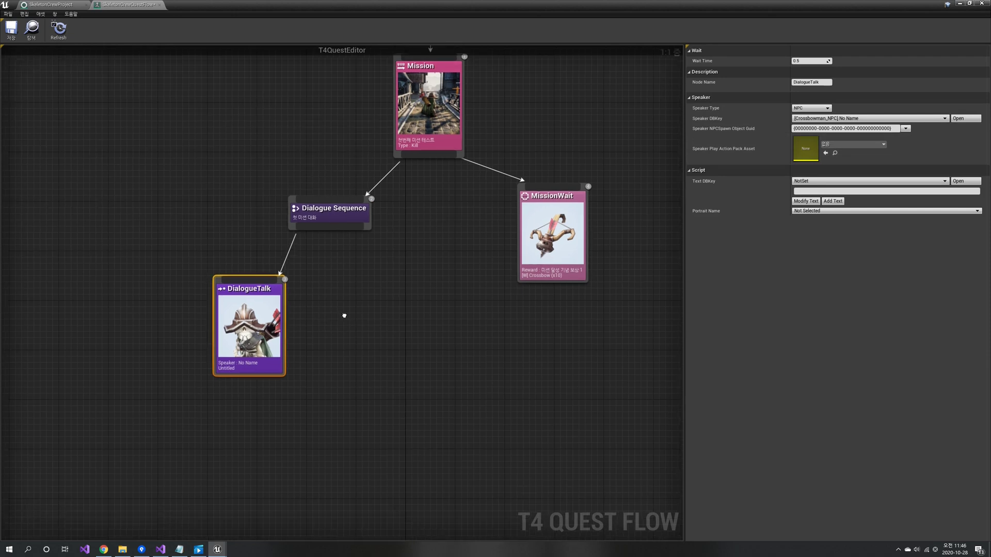
drag(285, 318, 279, 319)
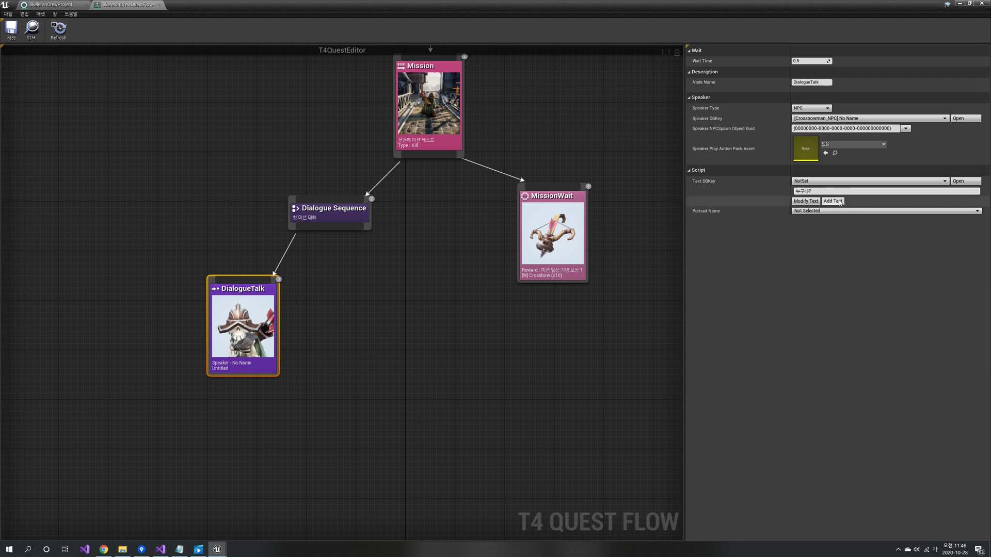
Give the first DialogueTalk the text "누구냐?" under key Crossbowman_NPC_Talk1, shift the node outward, and choose the Default portrait.
click(840, 202)
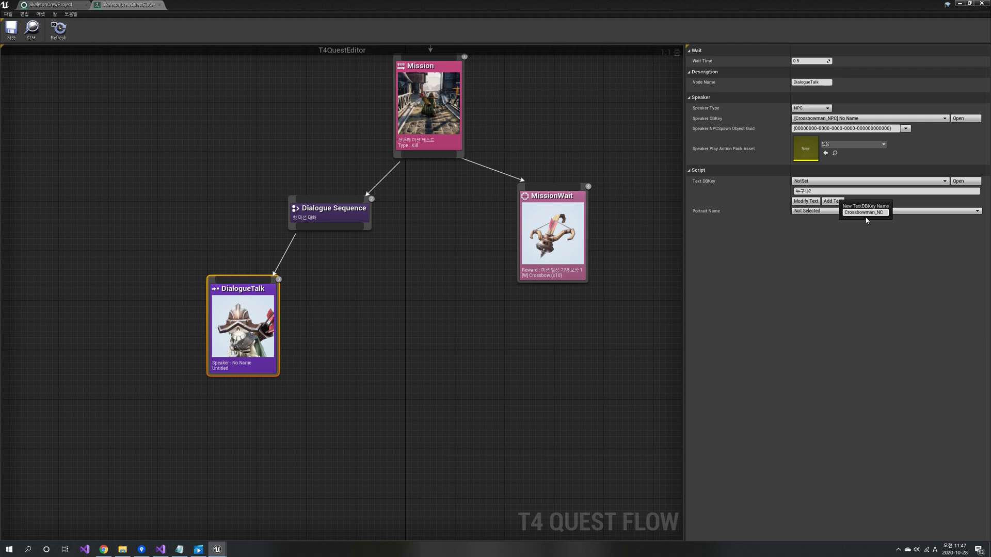
key(Return)
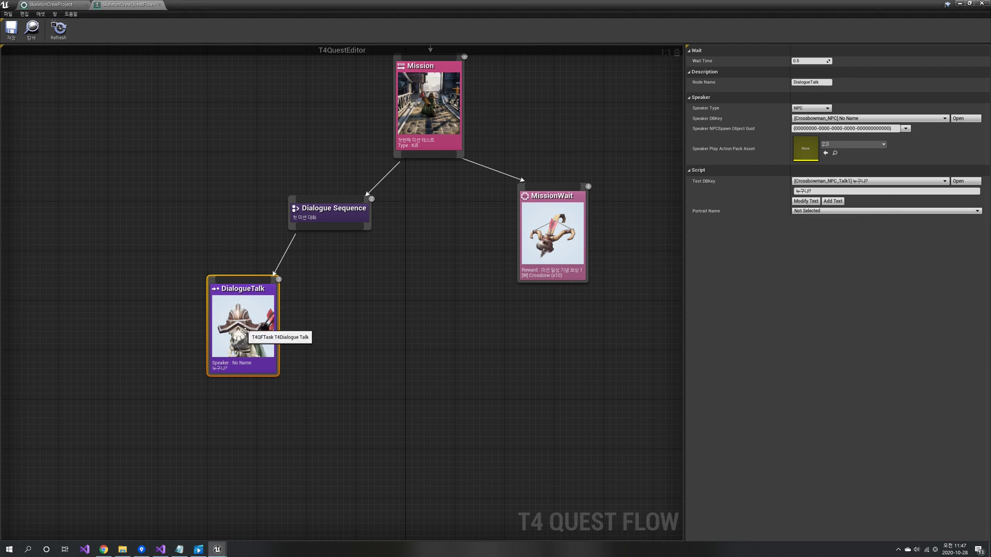
right_drag(388, 335, 387, 316)
drag(255, 315, 241, 320)
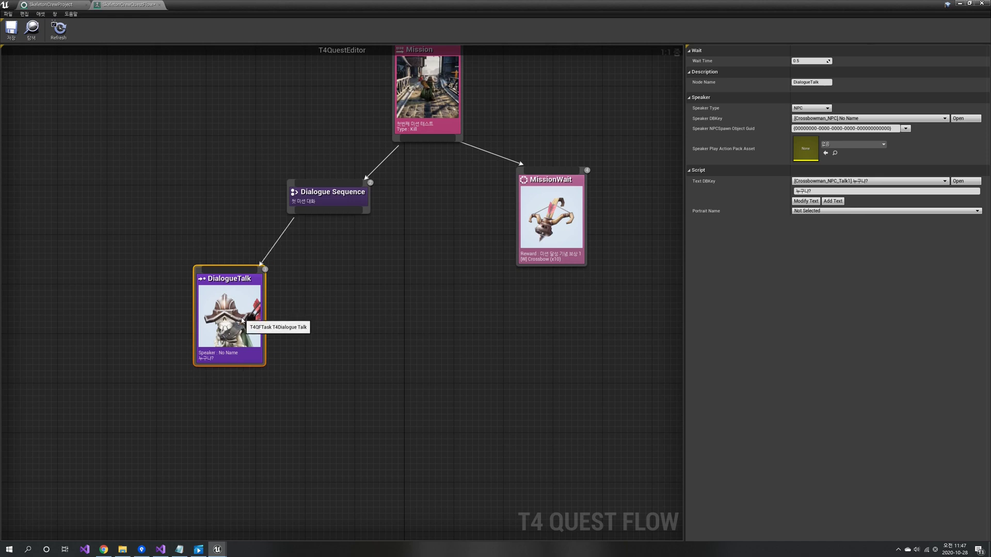
click(837, 211)
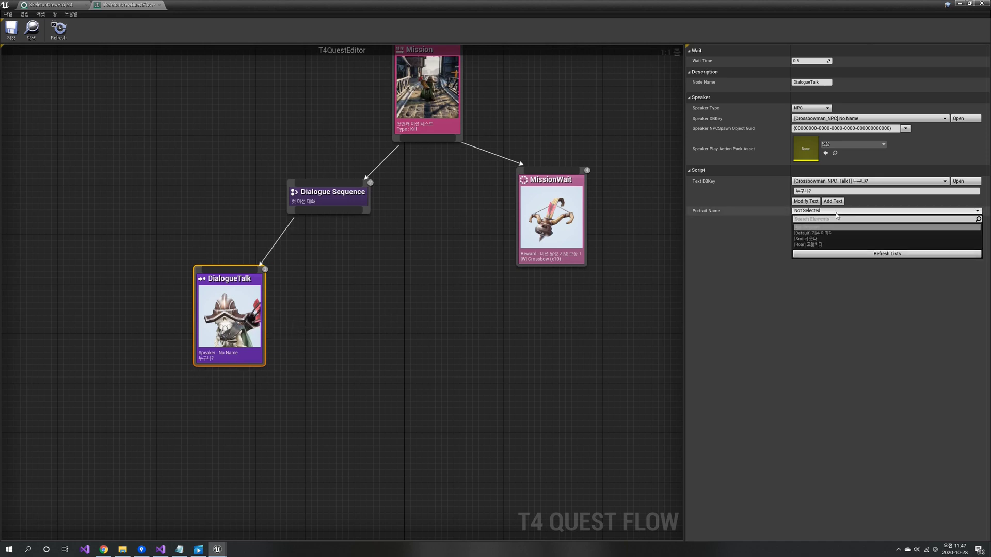
click(822, 234)
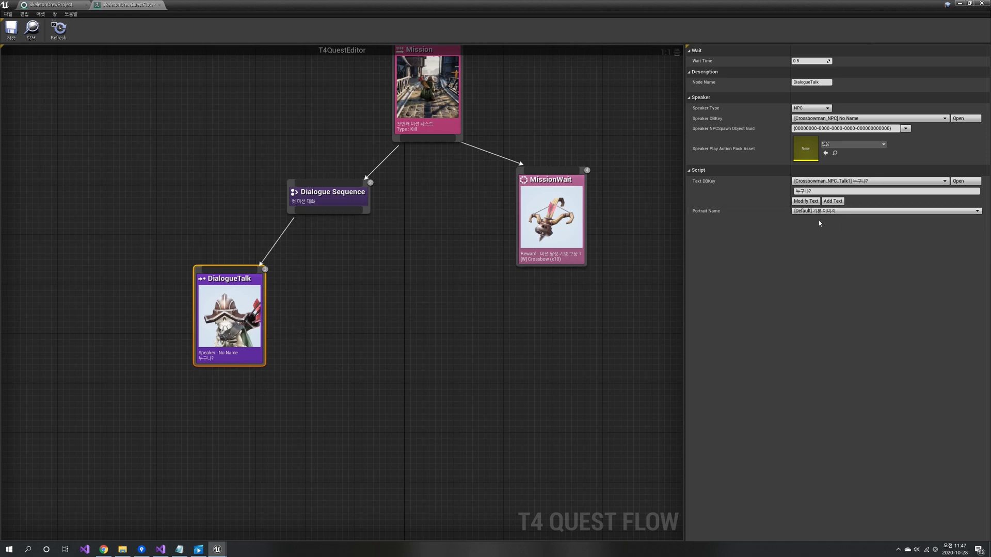
Add a second T4Dialogue Talk node under Dialogue Sequence with speaker type Player and speaker Crossbowman_PC.
drag(330, 214, 326, 266)
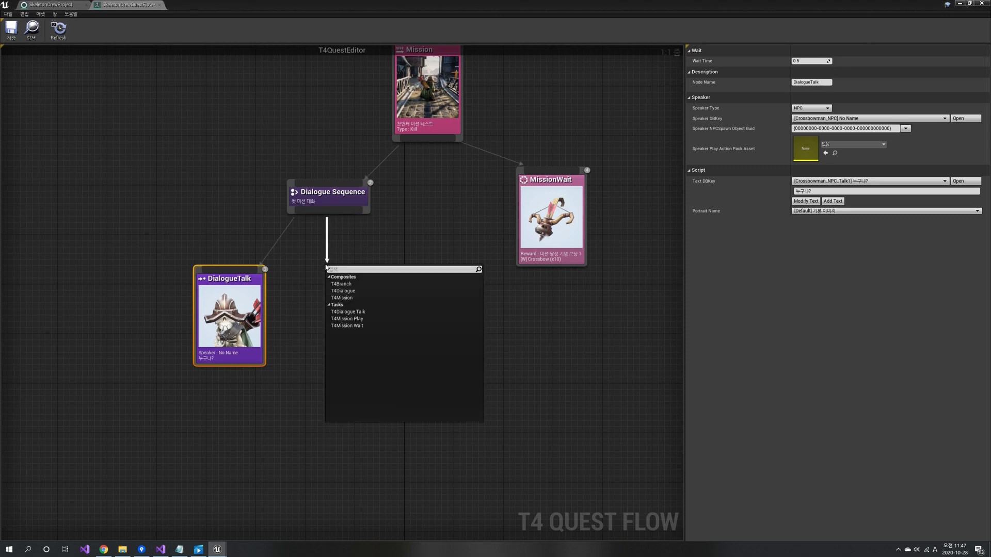
click(364, 312)
drag(364, 299, 343, 299)
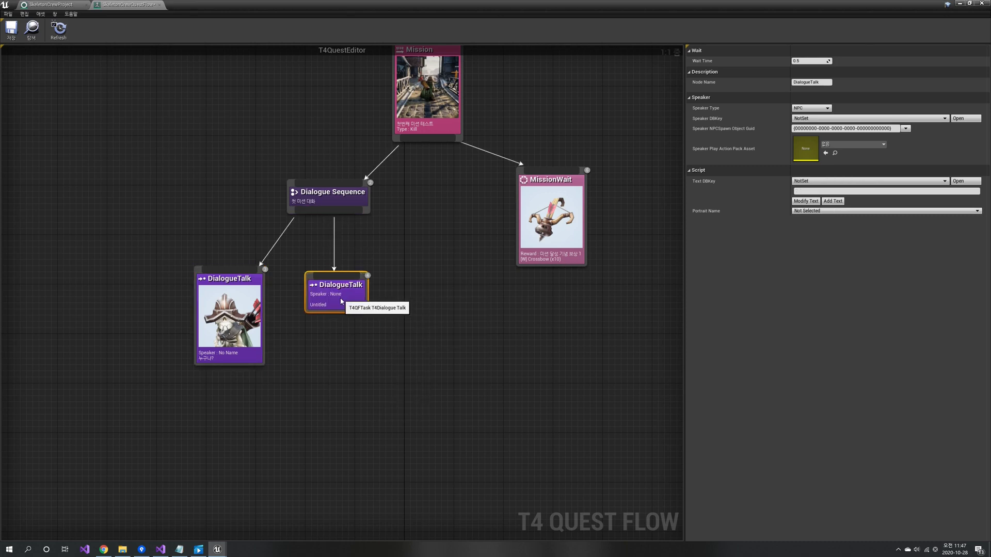
click(812, 111)
click(811, 119)
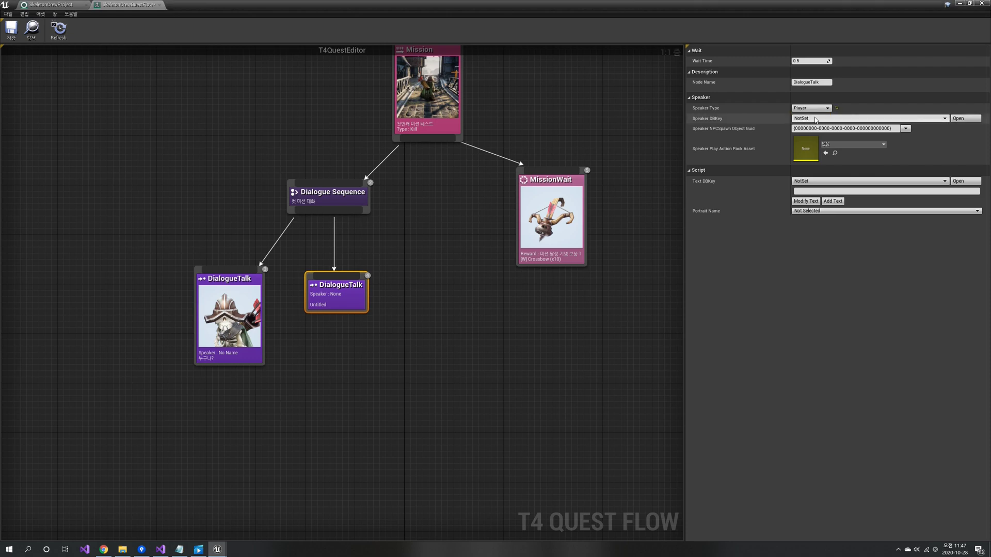
click(823, 119)
click(828, 143)
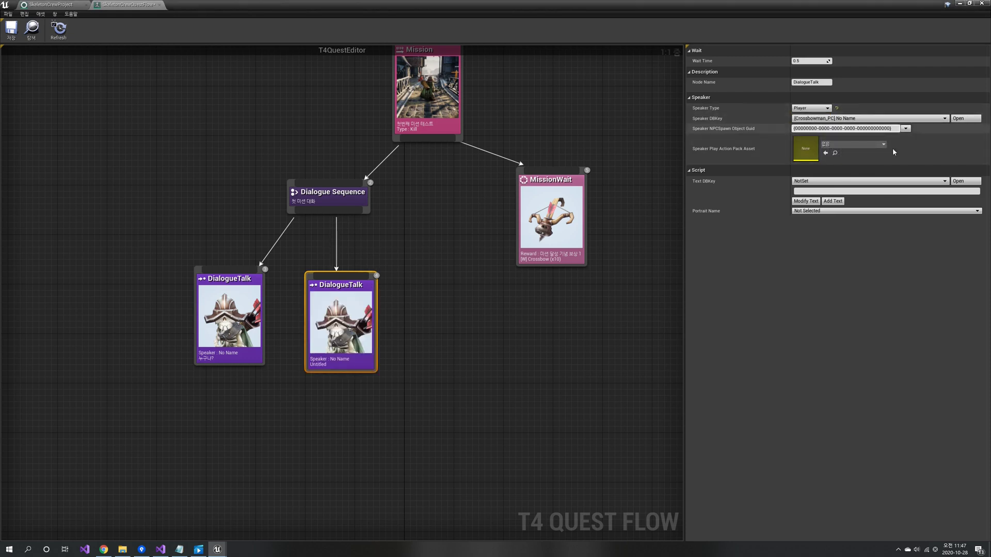
Give the second DialogueTalk the text "어둠의 세력은 사라져라!" under key Crossbowman_PC_Talk1 and choose the Smile portrait.
click(833, 192)
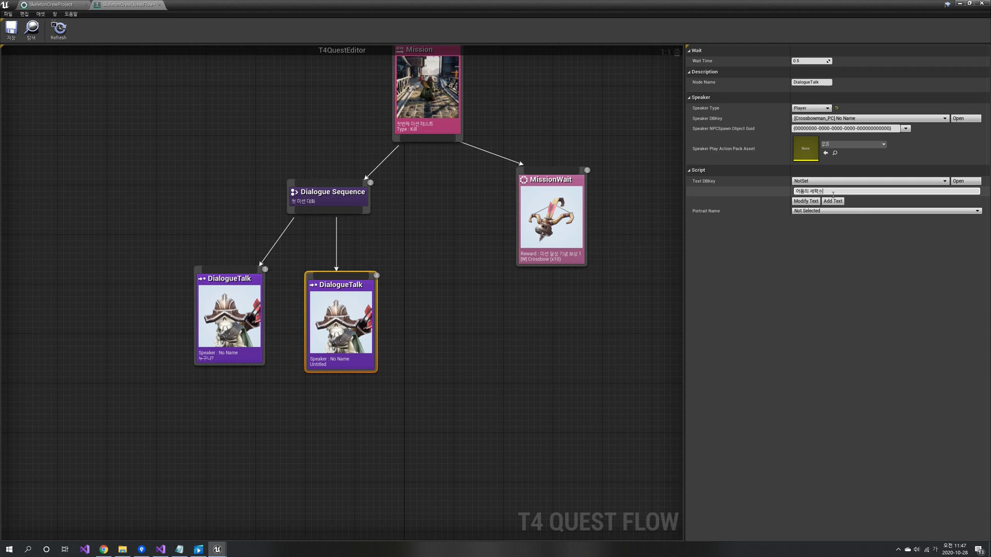
click(834, 201)
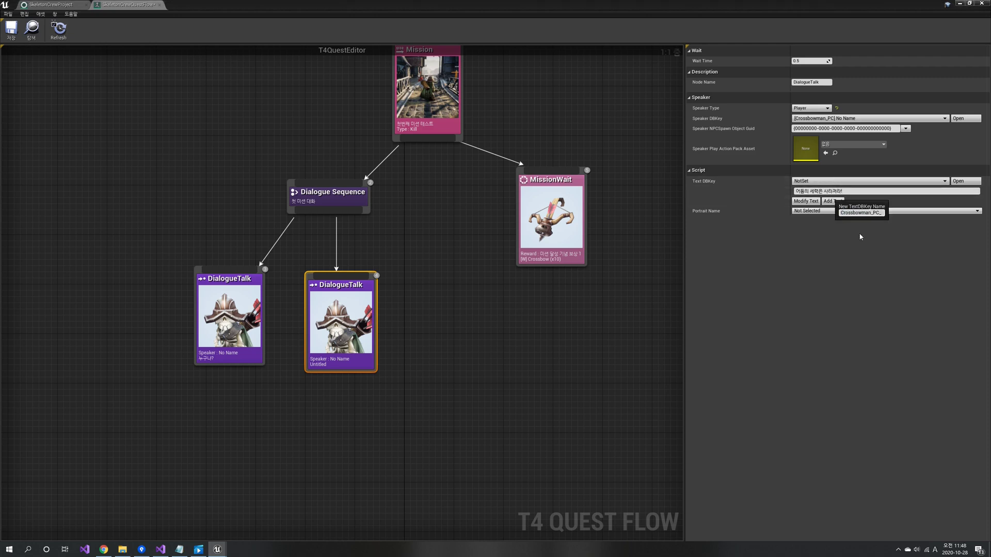
key(Return)
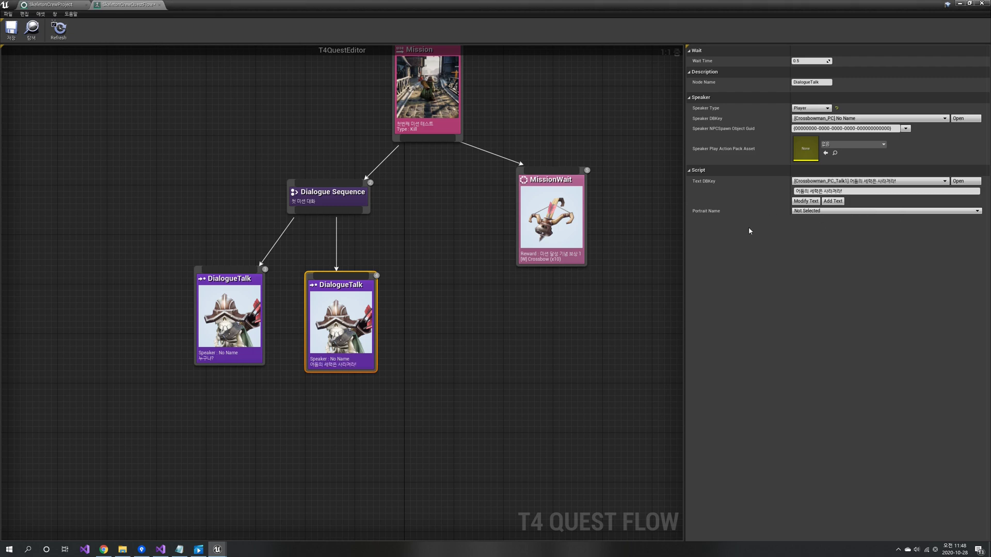
click(832, 211)
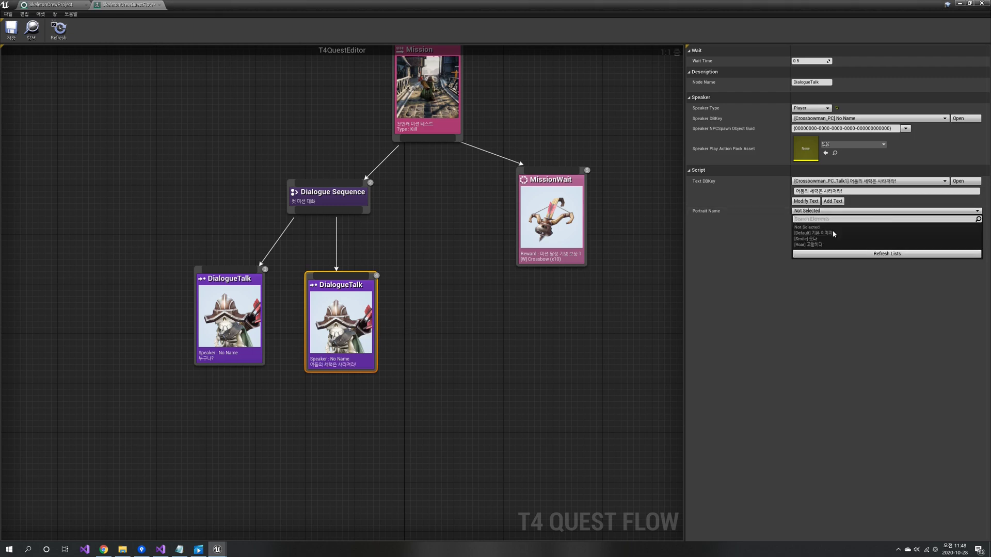
click(814, 239)
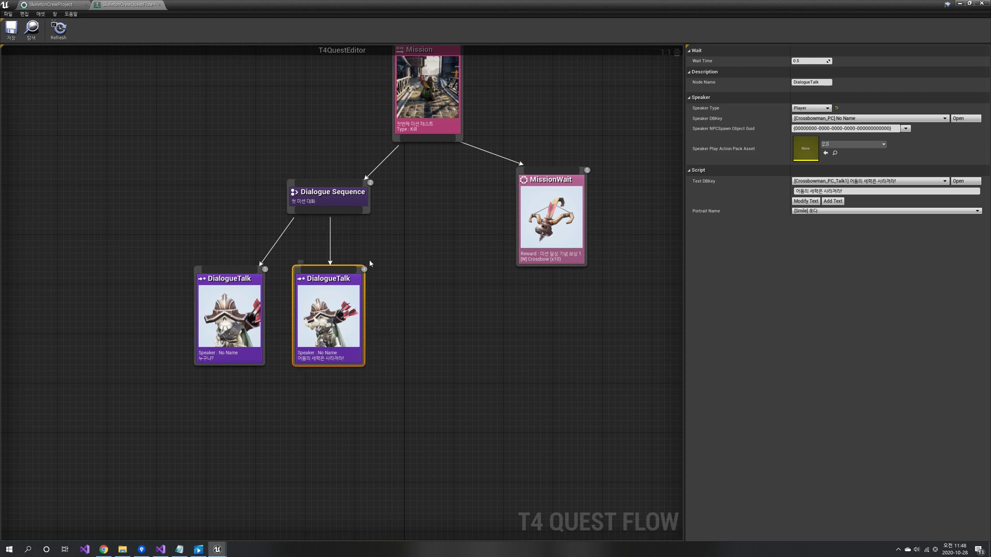
Add a third T4Dialogue Talk node under Dialogue Sequence with the NPC speaker Crossbowman_NPC.
drag(364, 213, 411, 268)
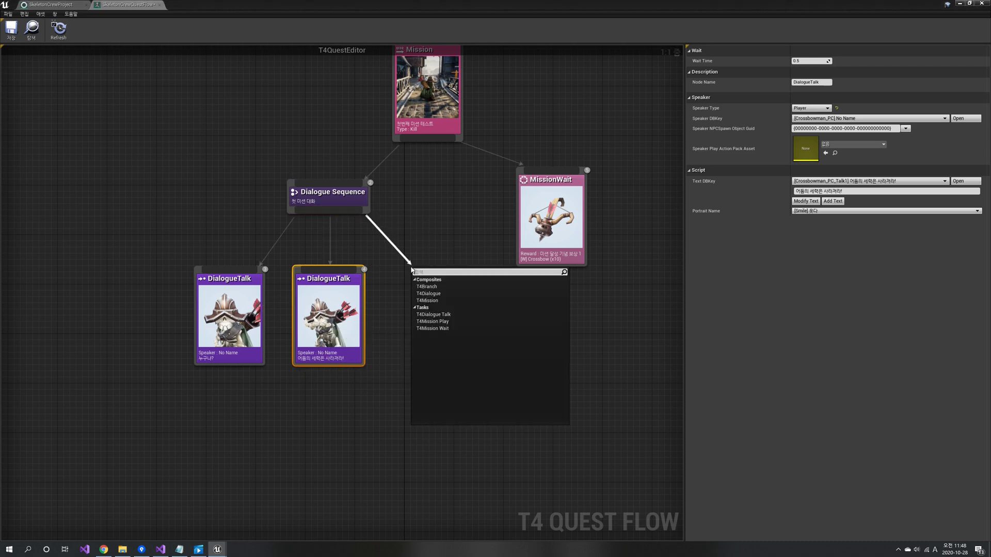
click(452, 316)
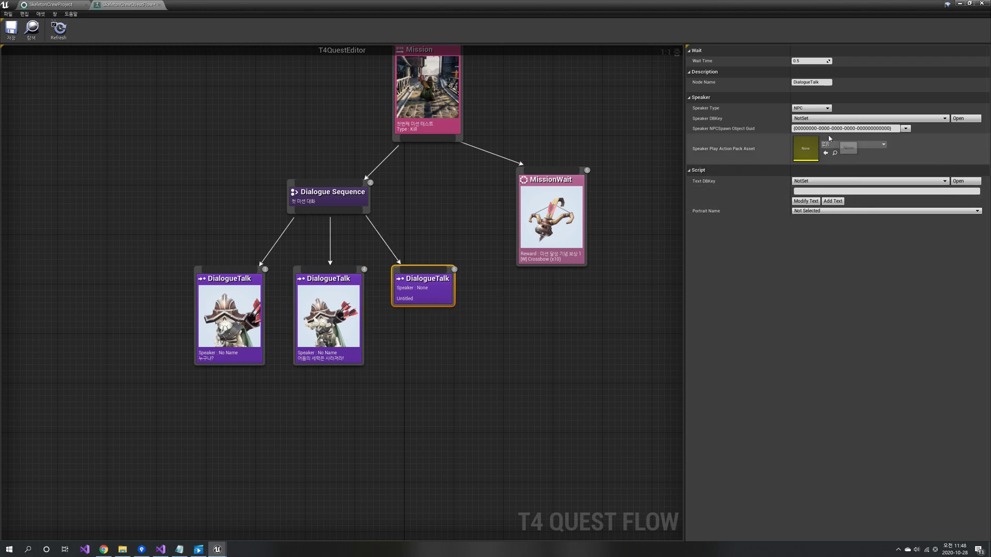
click(847, 118)
click(820, 135)
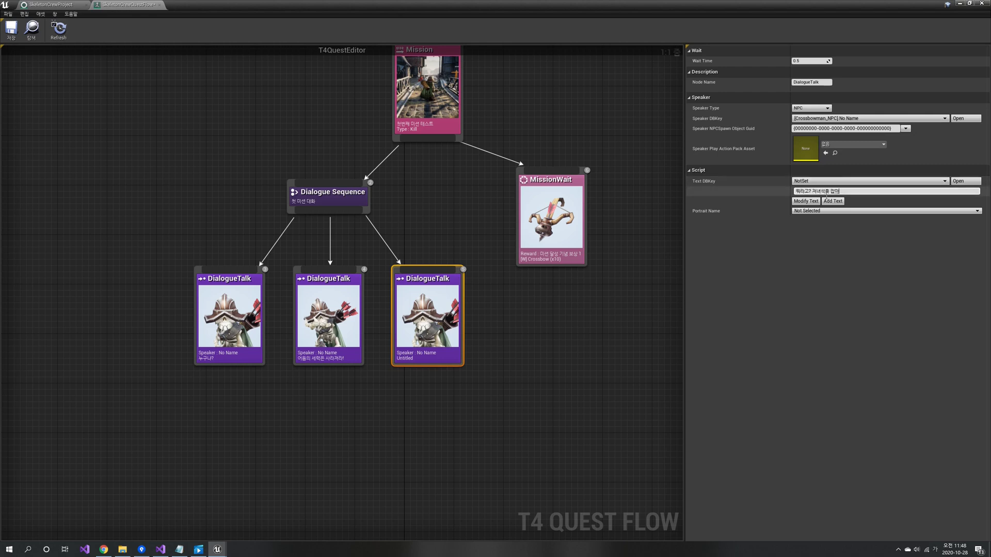
Give the third DialogueTalk the text "뭐라고? 저녀석을 잡아라!" under key Crossbowman_NPC_Talk2 and choose the Roar portrait.
click(832, 201)
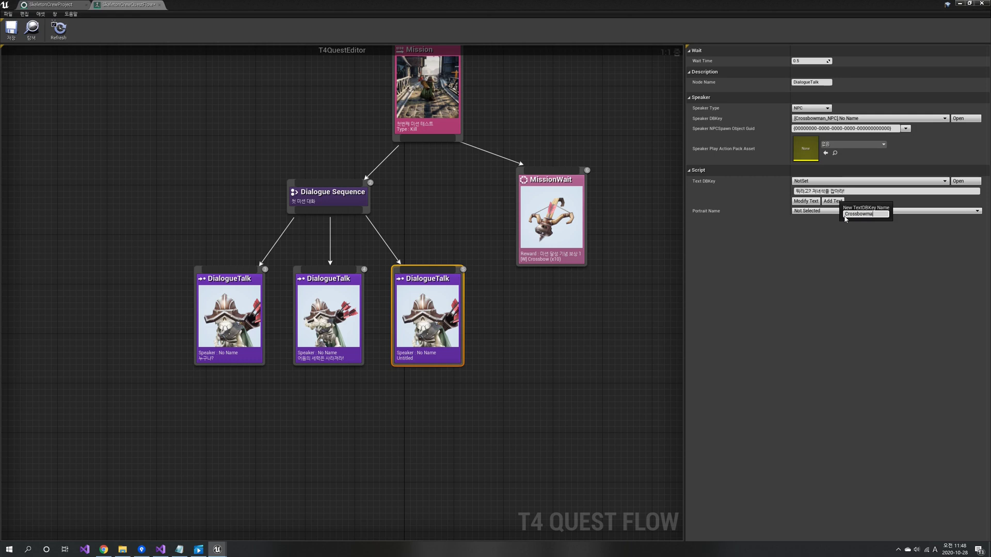
key(Return)
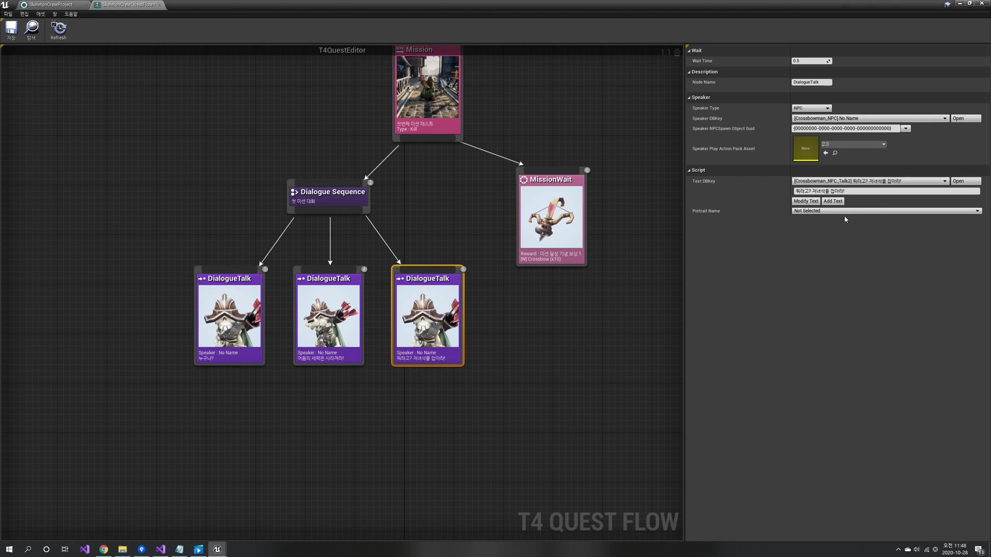
click(843, 211)
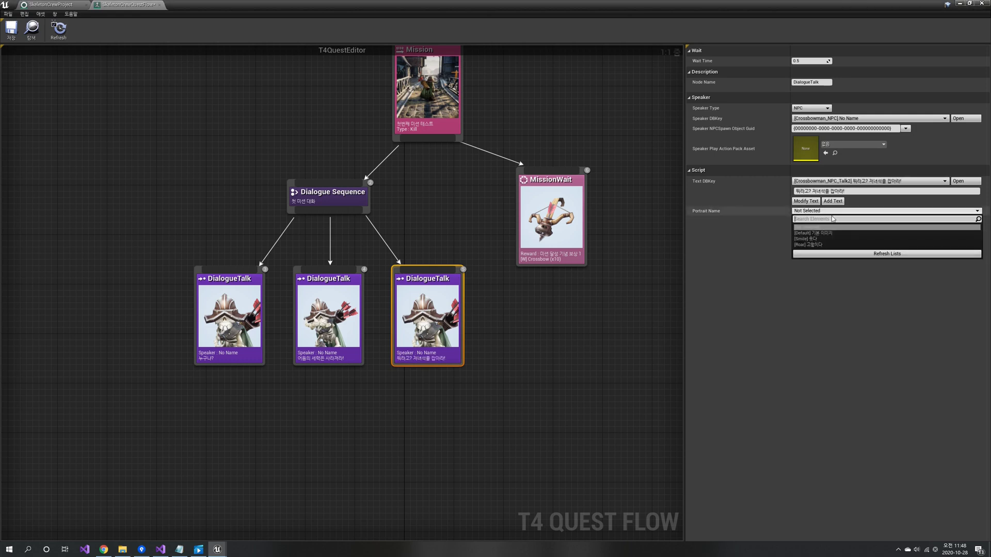
click(820, 249)
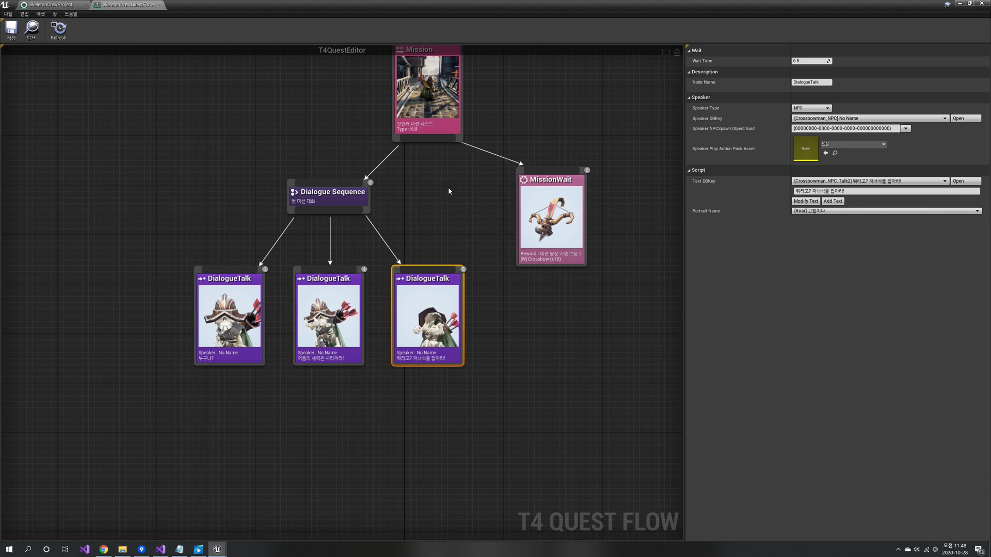
drag(542, 223, 543, 228)
Check the three DialogueTalk nodes, return to SkeletonCrewProject, and start SkeletonCrewQuest in the viewport to test the dialogue.
click(435, 287)
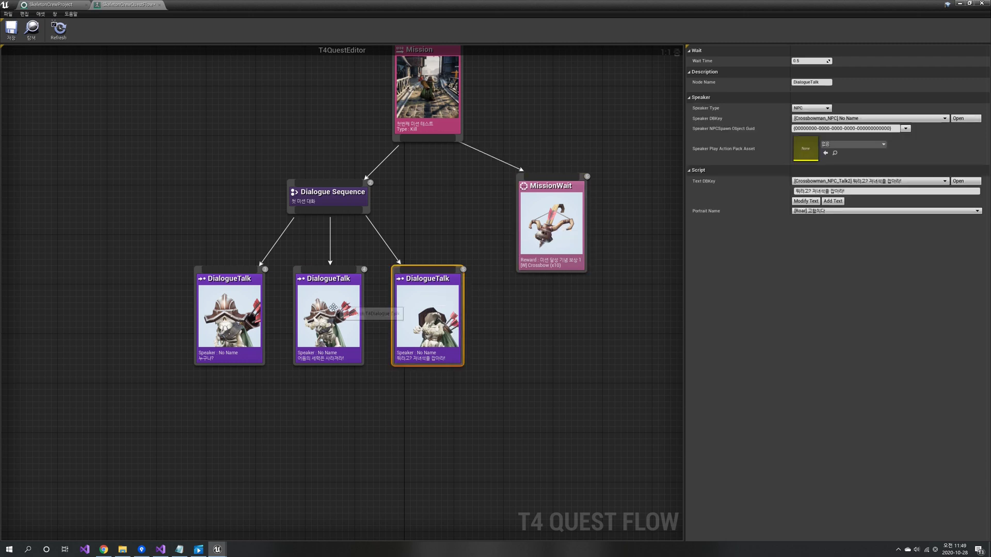
click(325, 309)
click(230, 309)
click(66, 4)
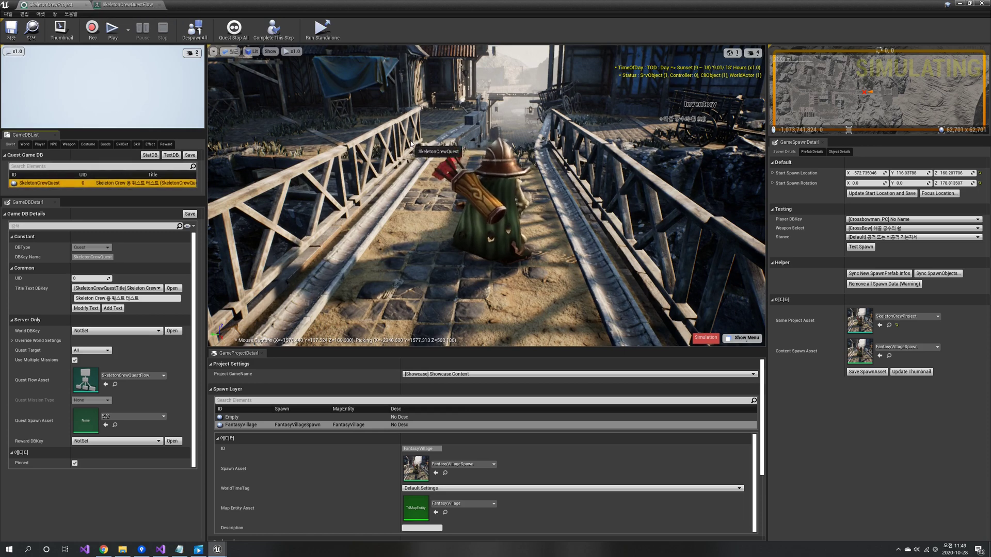
drag(463, 149, 463, 150)
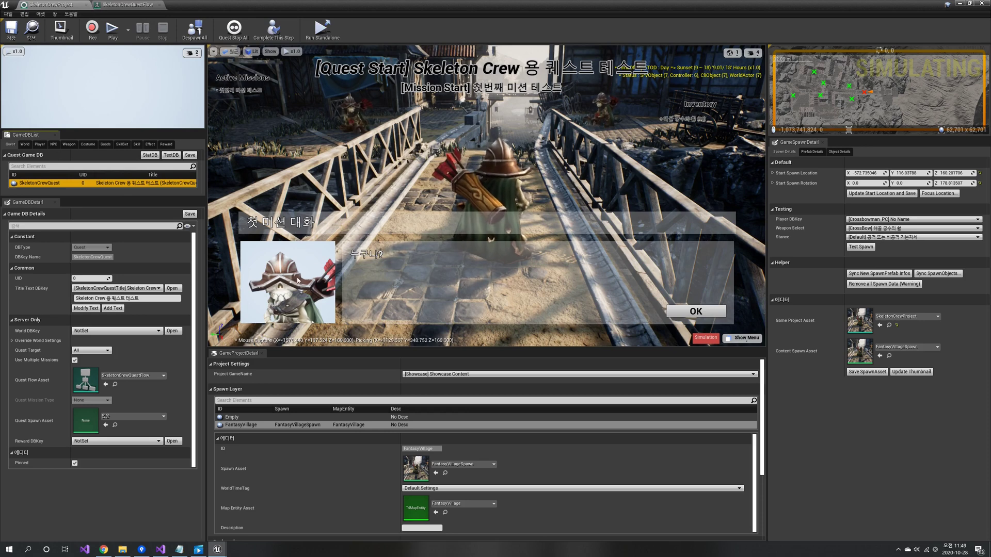
Advance through the three dialogue lines, attack the crossbowman beside the bridge, and complete the current quest step.
click(683, 317)
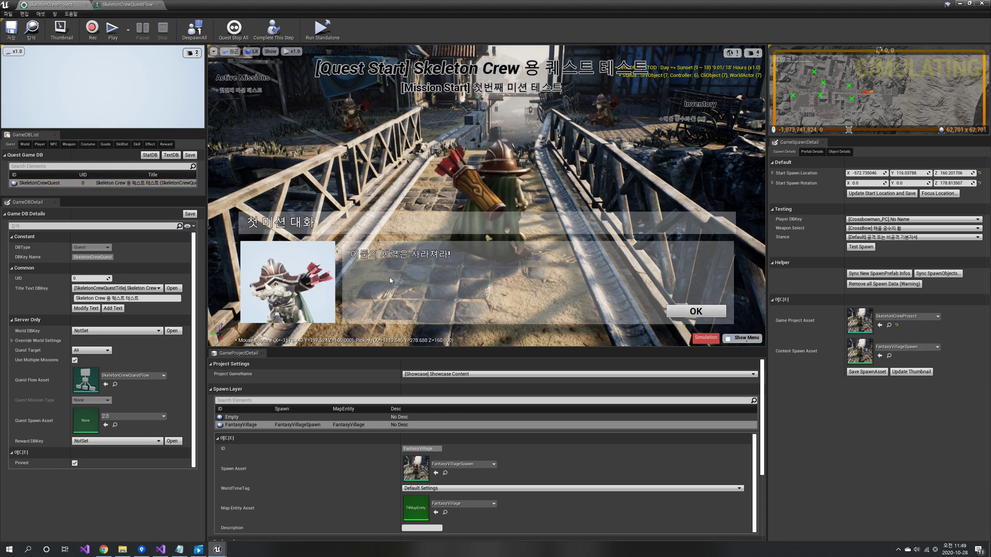
click(693, 312)
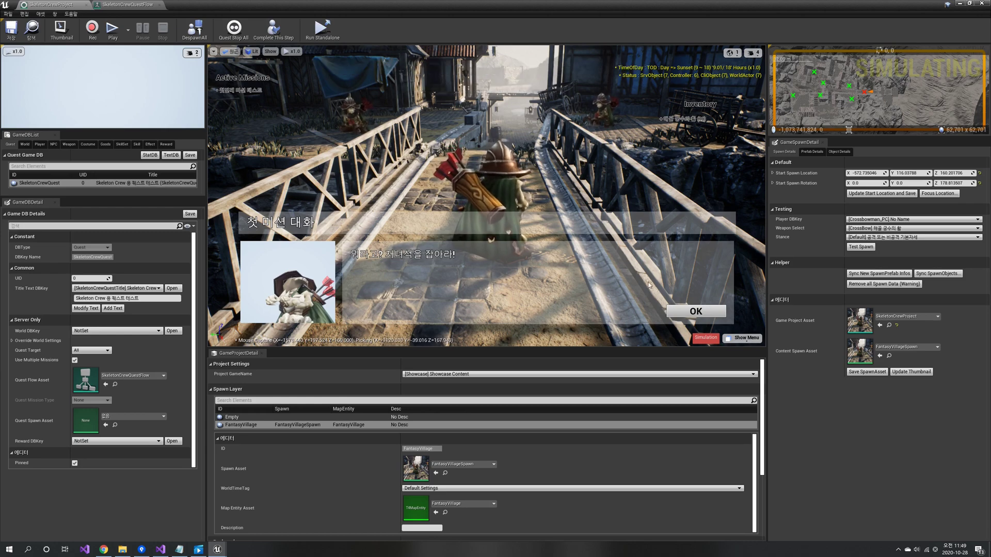
click(694, 313)
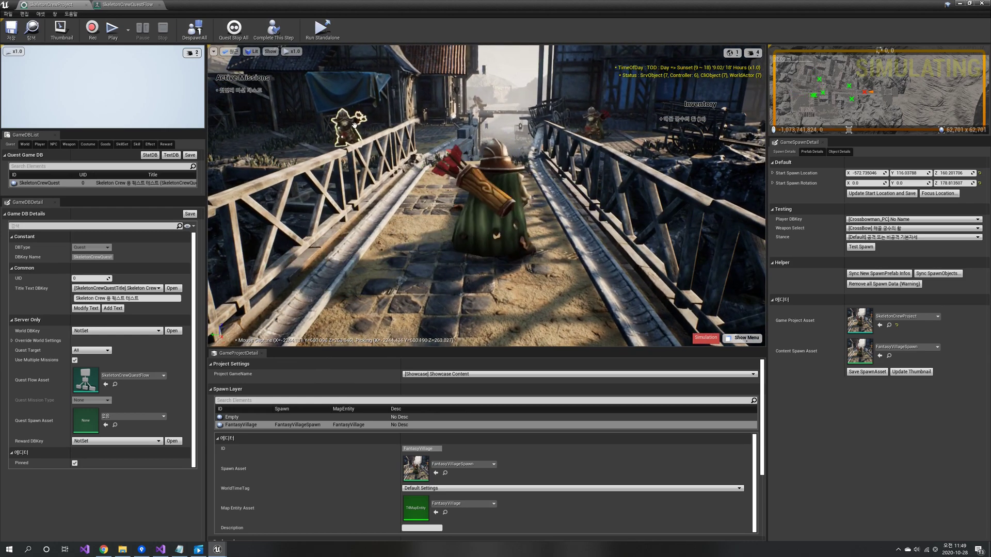
click(355, 126)
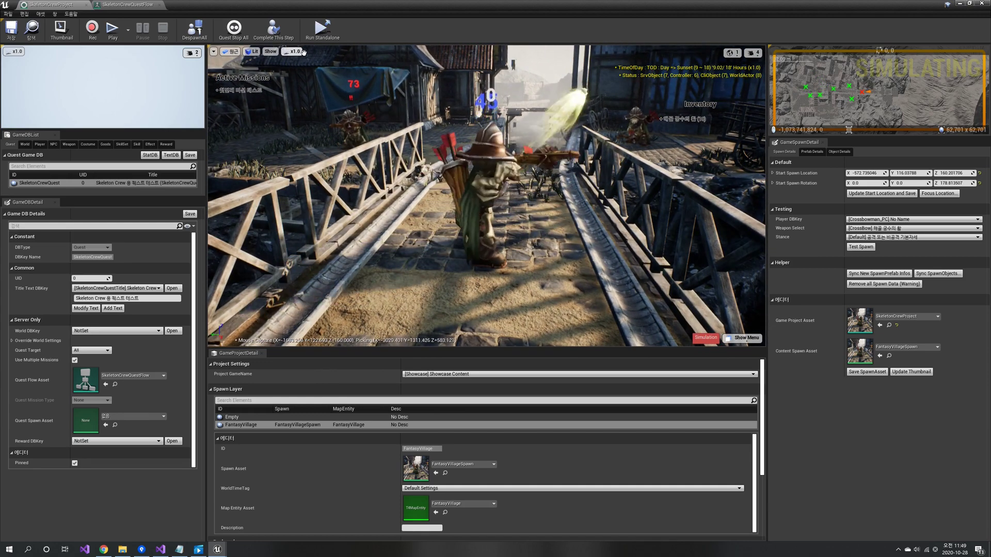
click(273, 29)
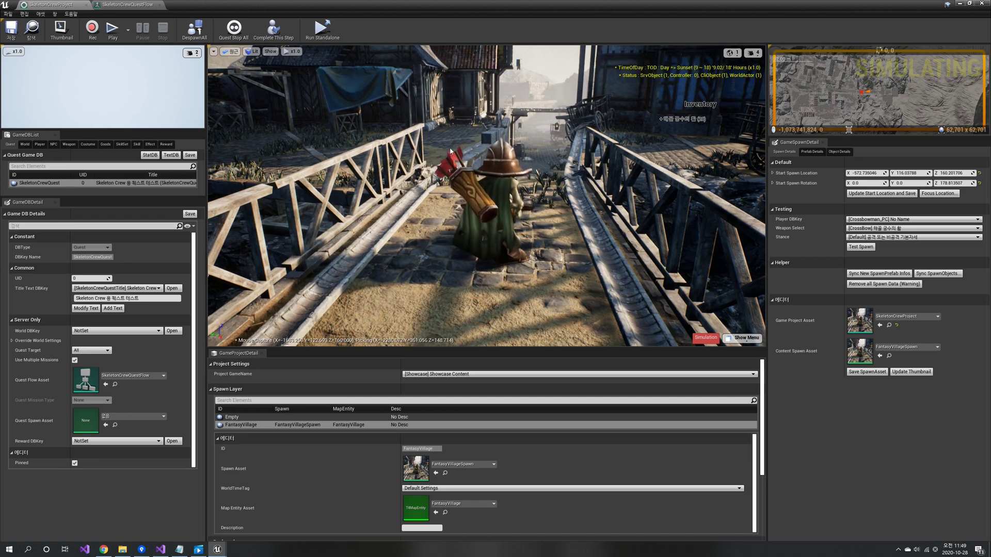
Duplicate the FantasyVillageSpawn asset in the T4Showcase Project Spawn folder as FantasyVillageSpawn_2, then return to the project editor.
double_click(518, 6)
click(165, 415)
double_click(168, 415)
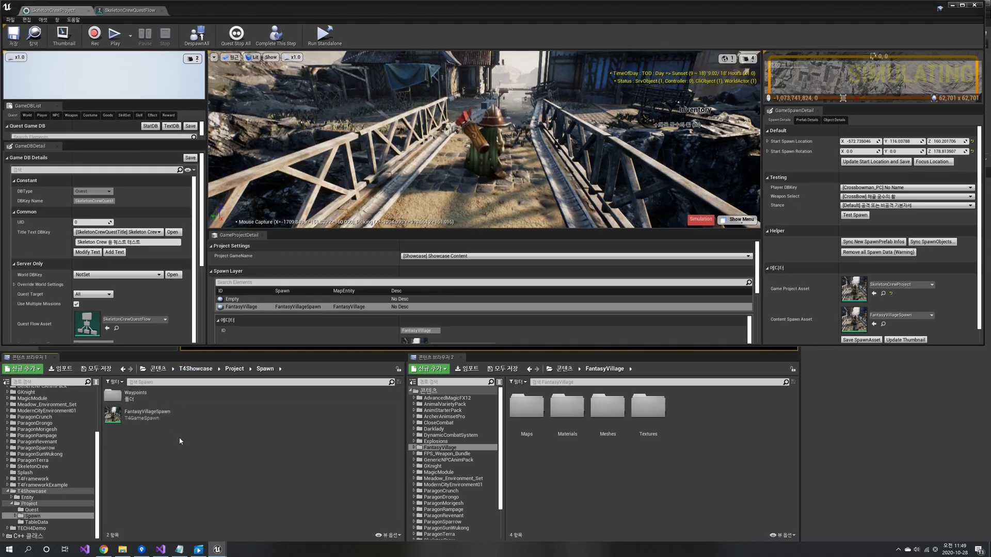
click(179, 416)
key(ctrl+w)
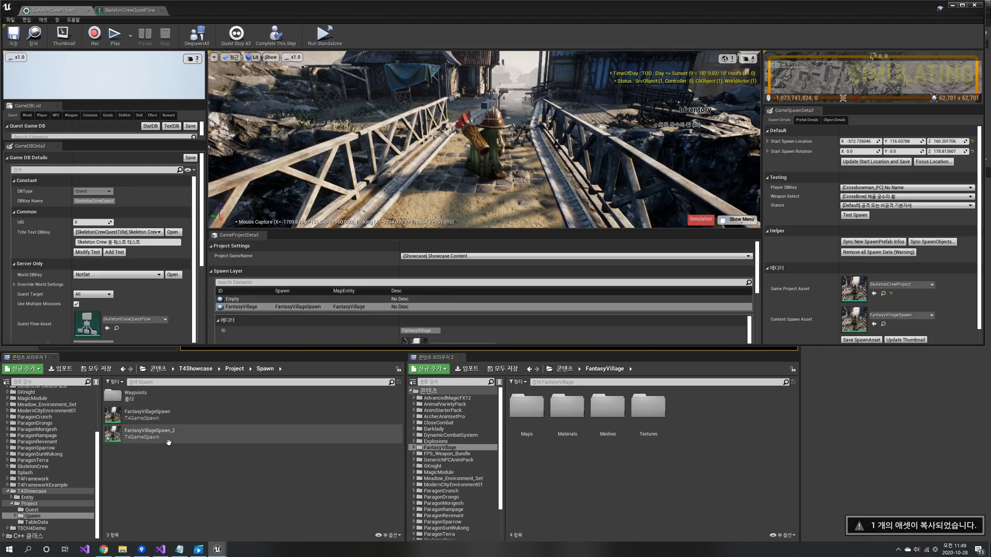
key(Return)
click(205, 470)
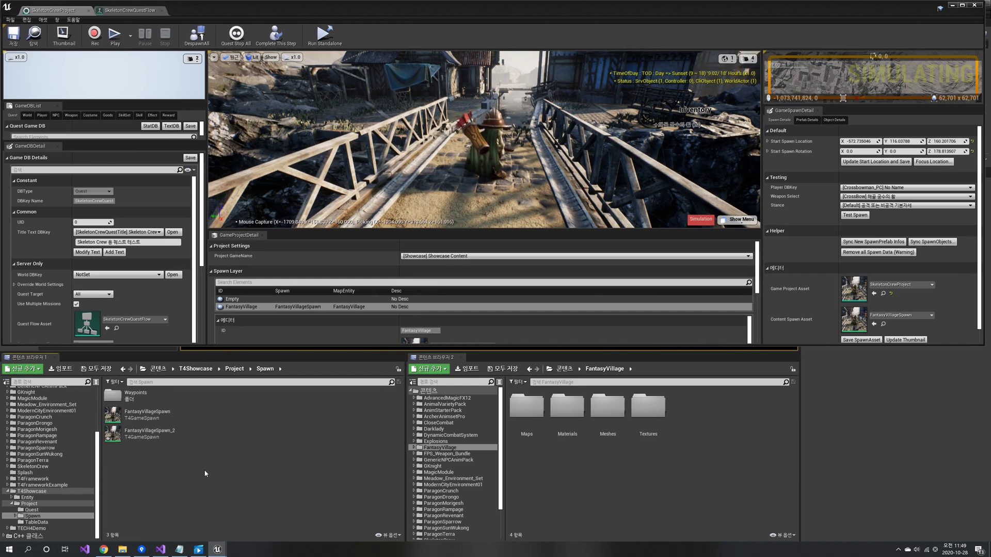
double_click(453, 12)
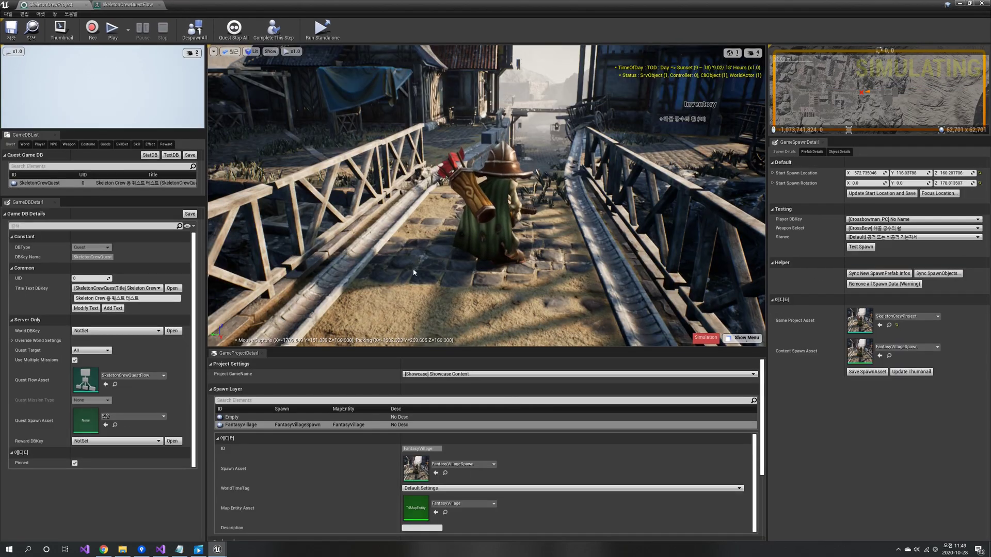
Duplicate the FantasyVillage spawn layer and assign FantasyVillageSpawn_2 as the copy's spawn asset.
right_click(249, 425)
click(266, 444)
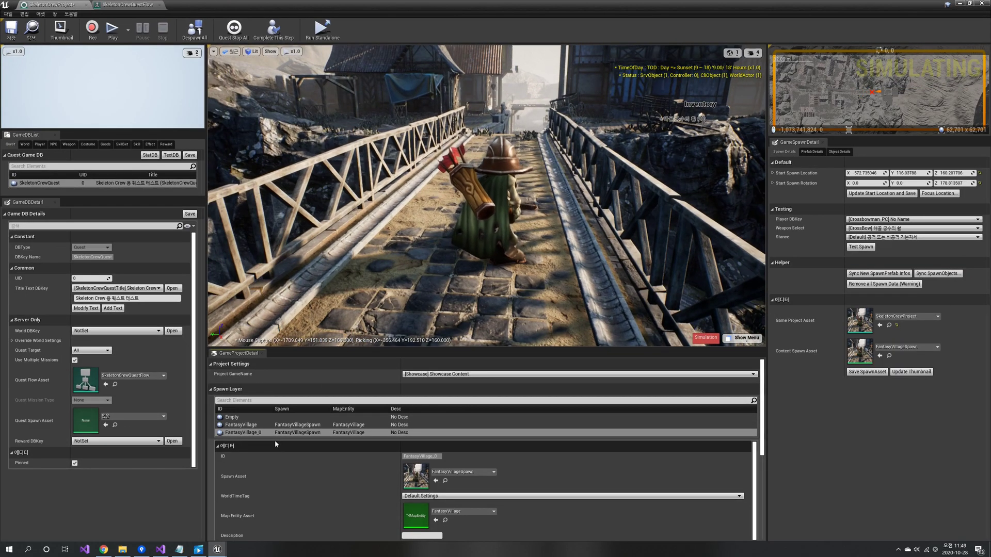
click(478, 473)
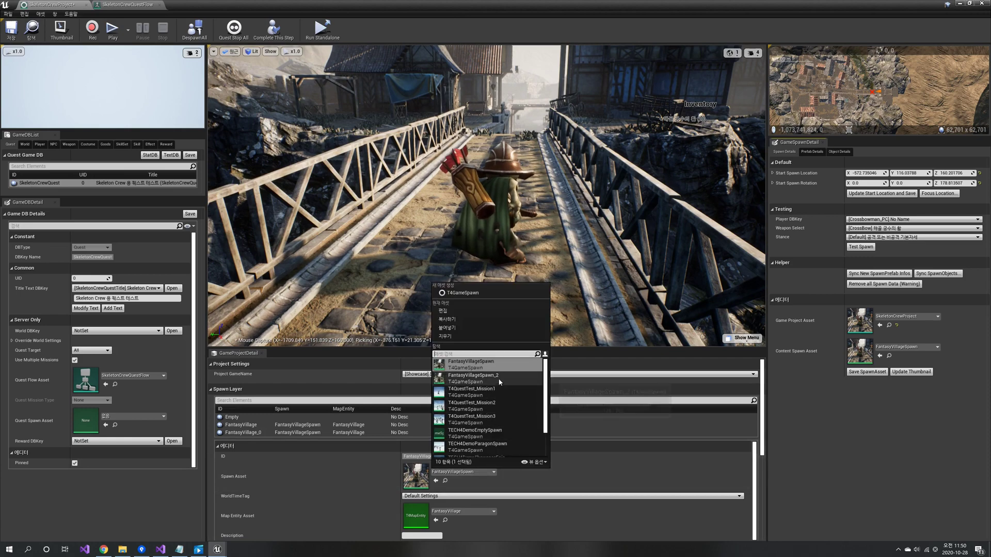
click(473, 378)
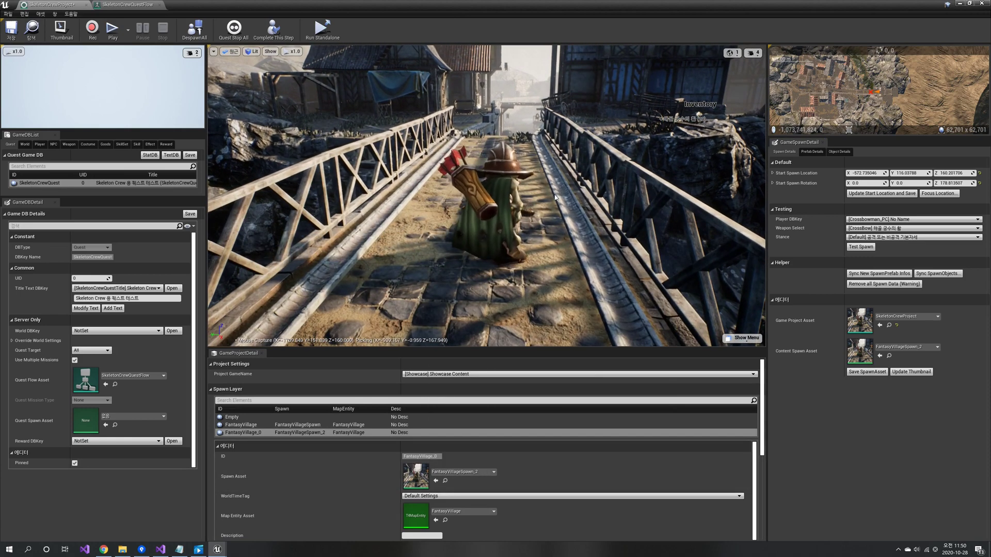
Show the edit objects in the viewport and enable EditMode.
click(745, 338)
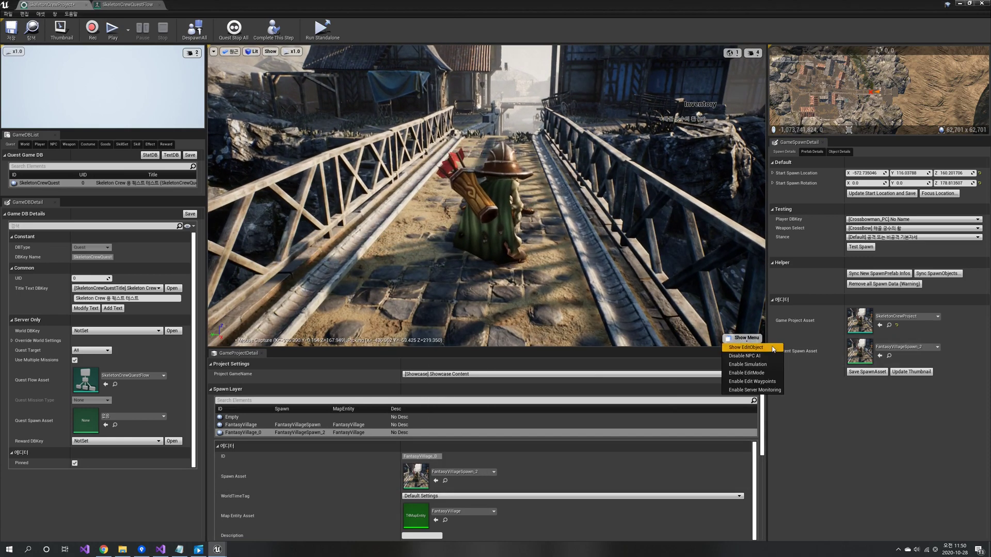
click(769, 349)
click(746, 338)
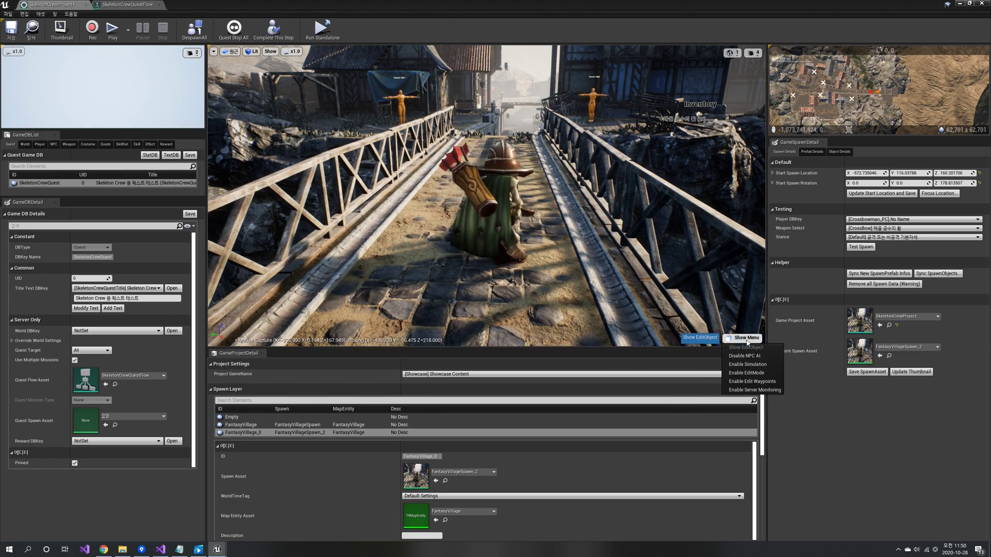
click(761, 373)
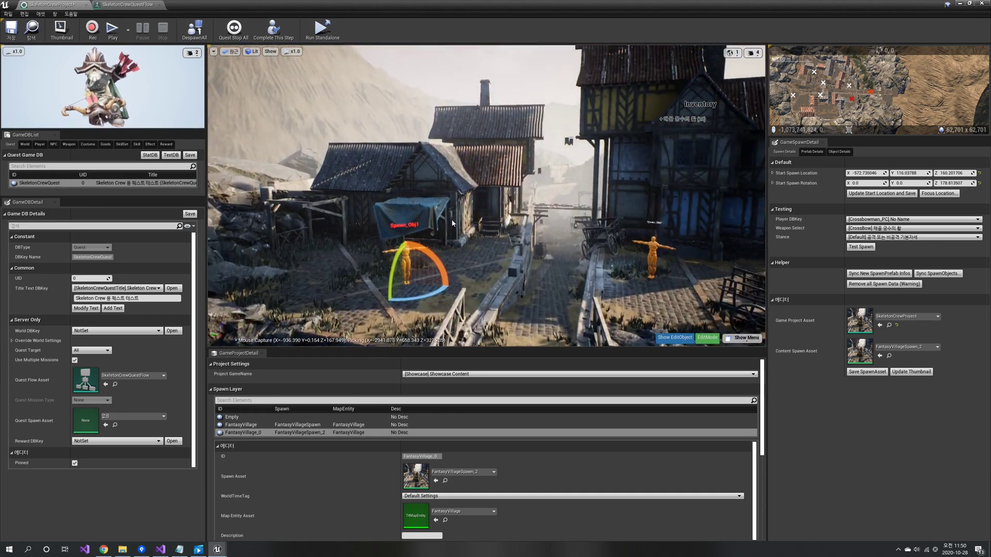
Delete the Patrol and Enter folders from the FantasyVillage layer's spawn objects and save the spawn asset.
click(257, 427)
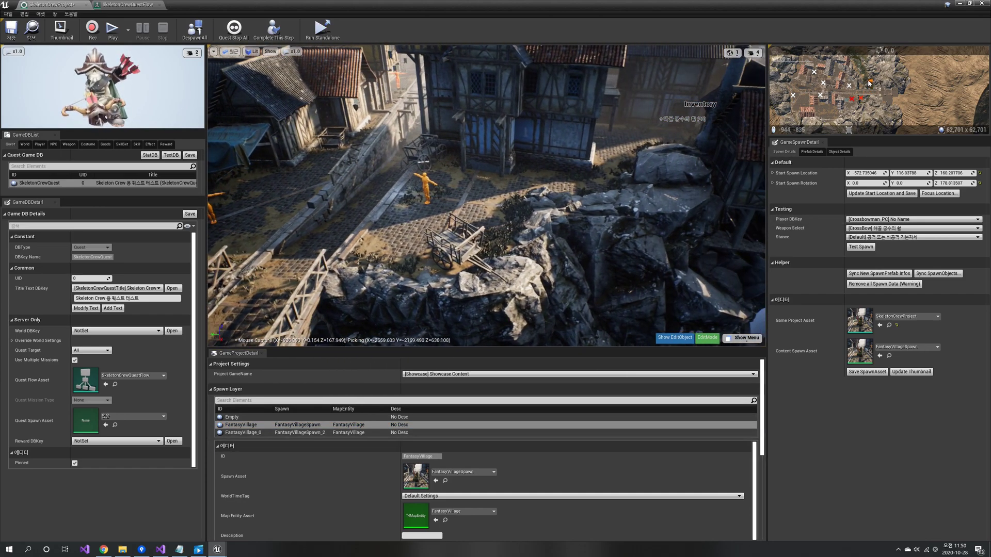
click(839, 152)
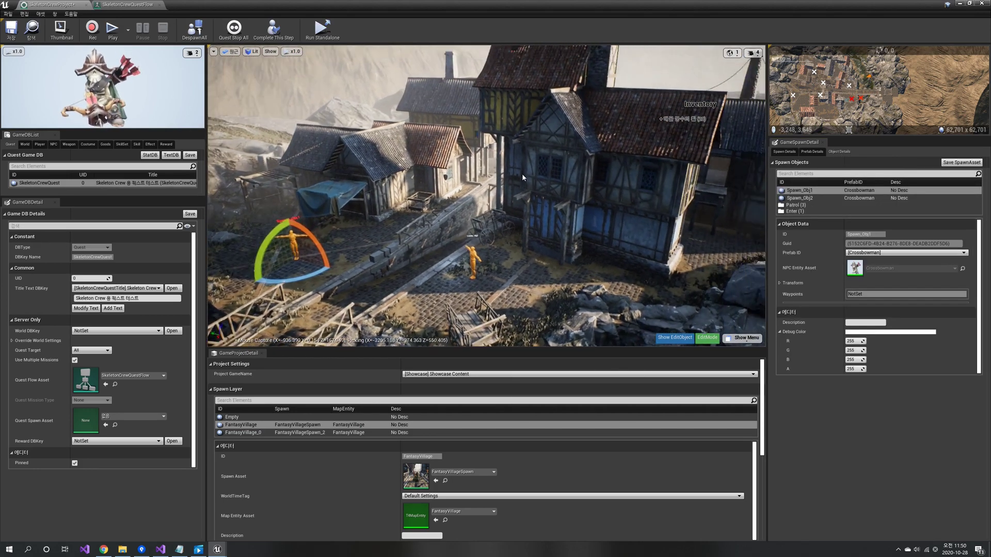
click(797, 205)
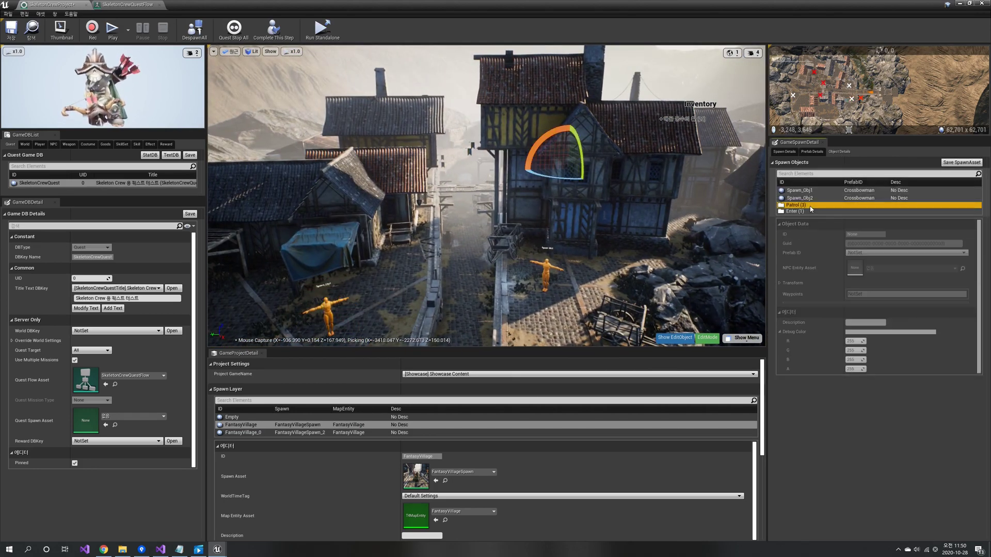
shift+click(805, 211)
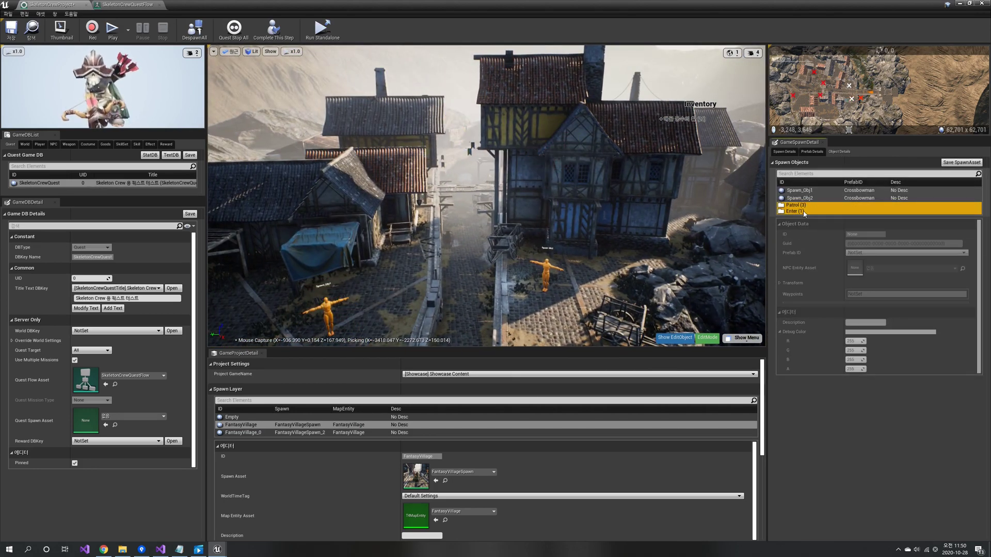
key(Delete)
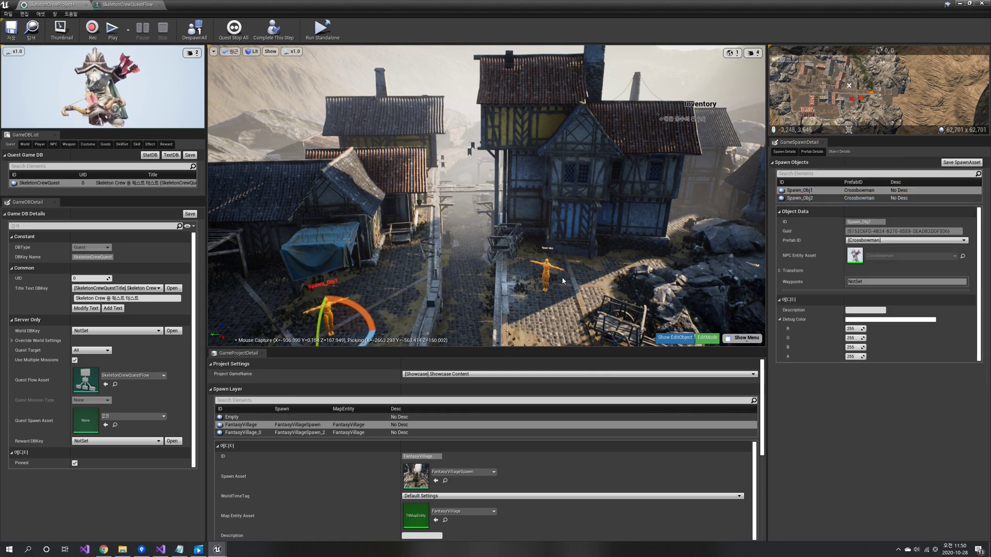
right_drag(552, 274, 537, 297)
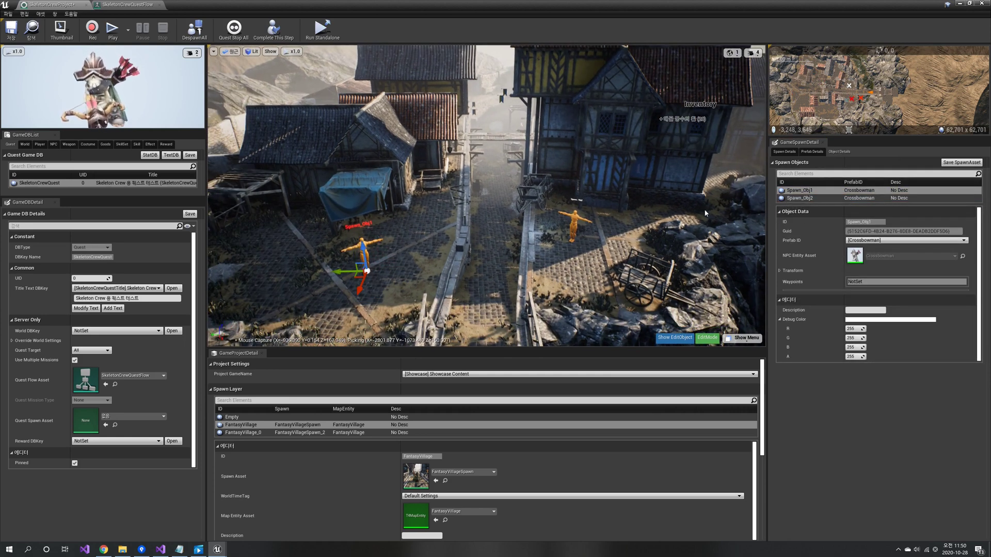
click(961, 163)
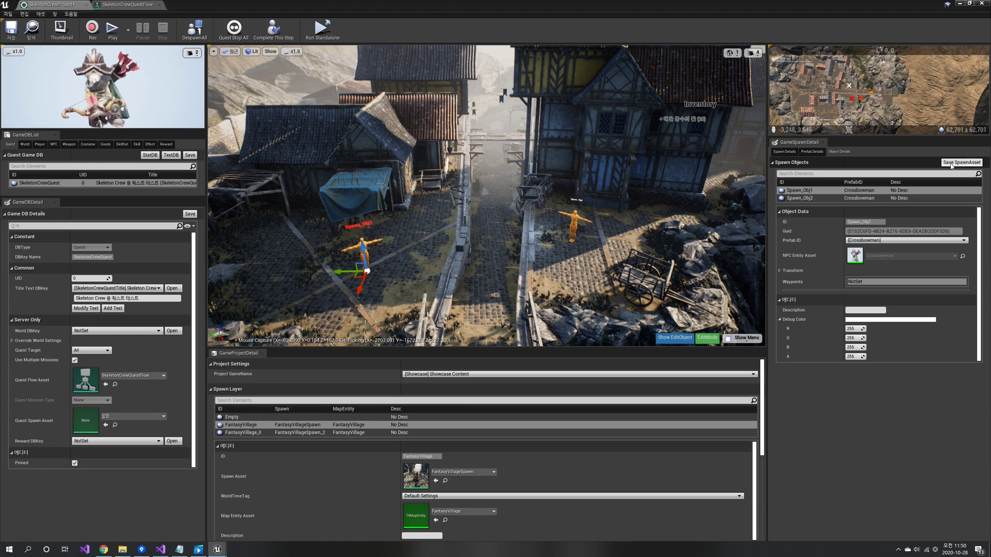
Enable simulation with NPC AI disabled, inspect the two crossbowmen in the FantasyVillage layer, and save its spawn asset.
mouse_move(681, 184)
right_down()
mouse_move(677, 191)
mouse_move(677, 175)
right_up()
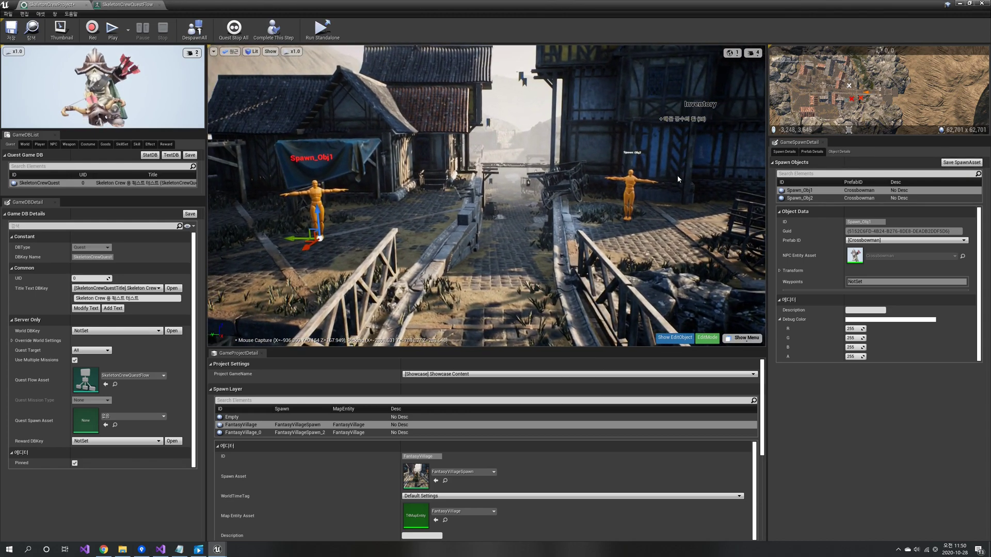
click(744, 339)
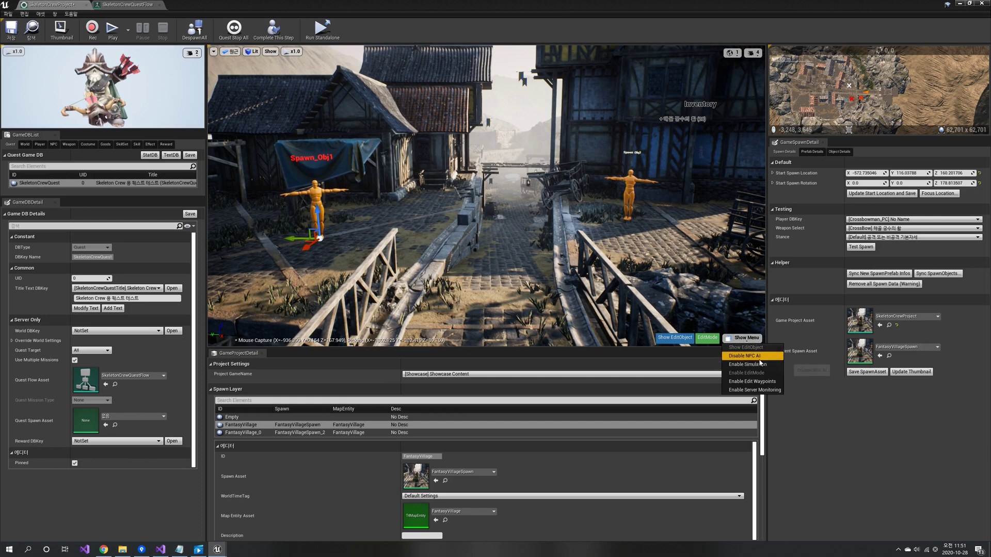
click(759, 365)
click(747, 338)
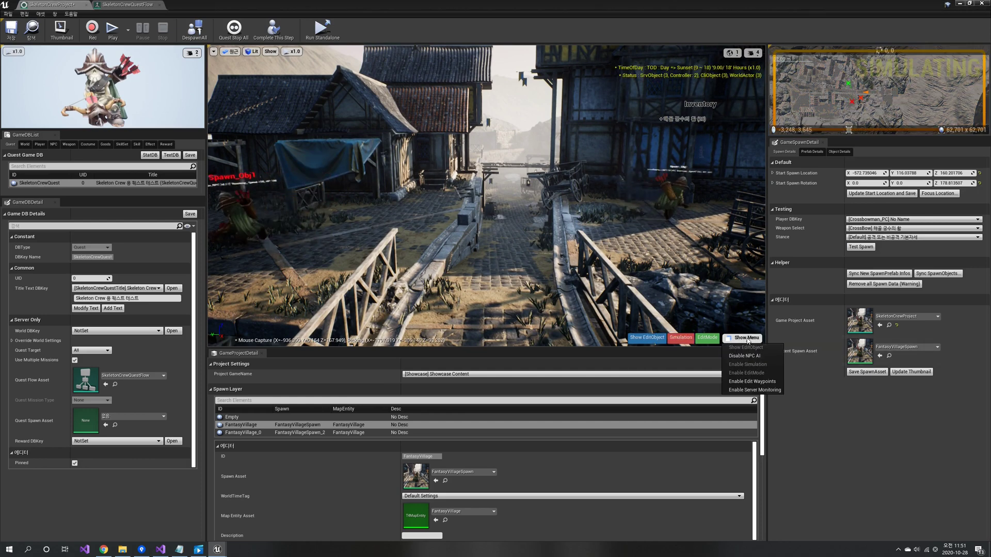
click(757, 356)
right_drag(658, 293, 661, 295)
scroll(676, 325, up, 2)
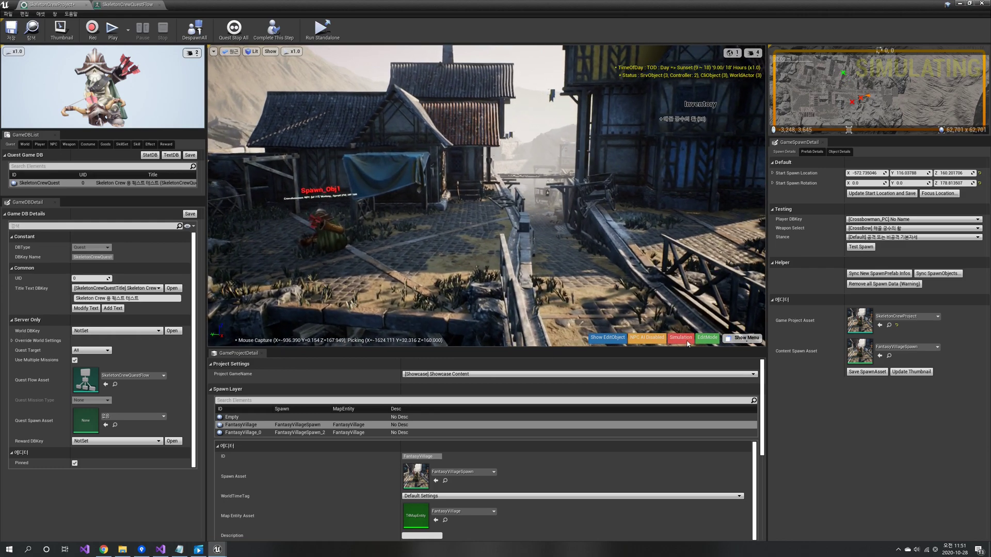
click(743, 338)
click(756, 365)
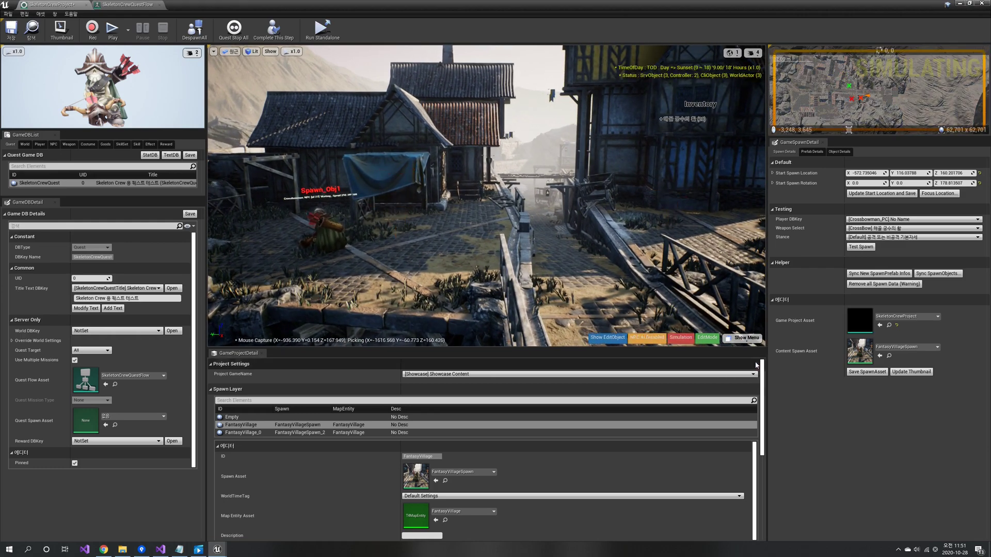
scroll(649, 277, up, 5)
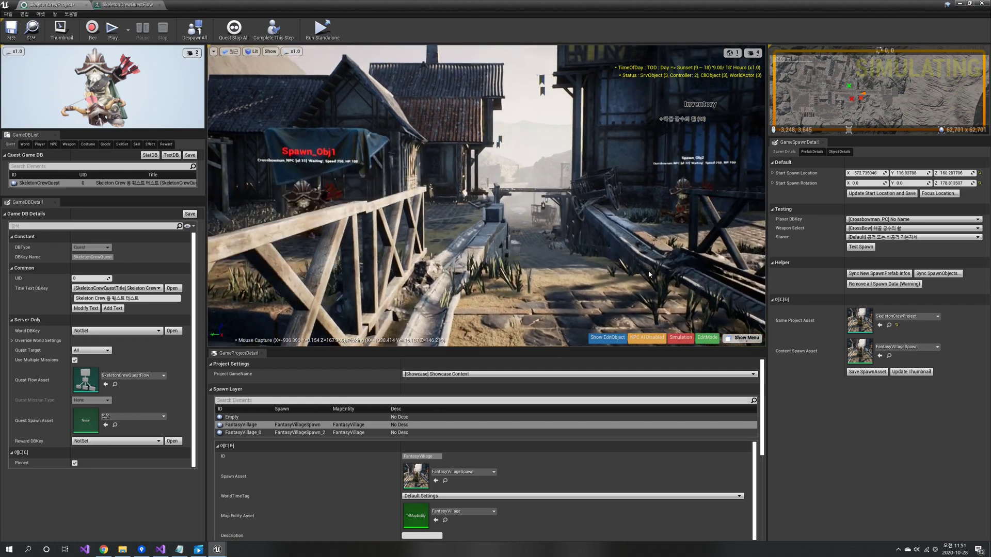
scroll(649, 273, up, 2)
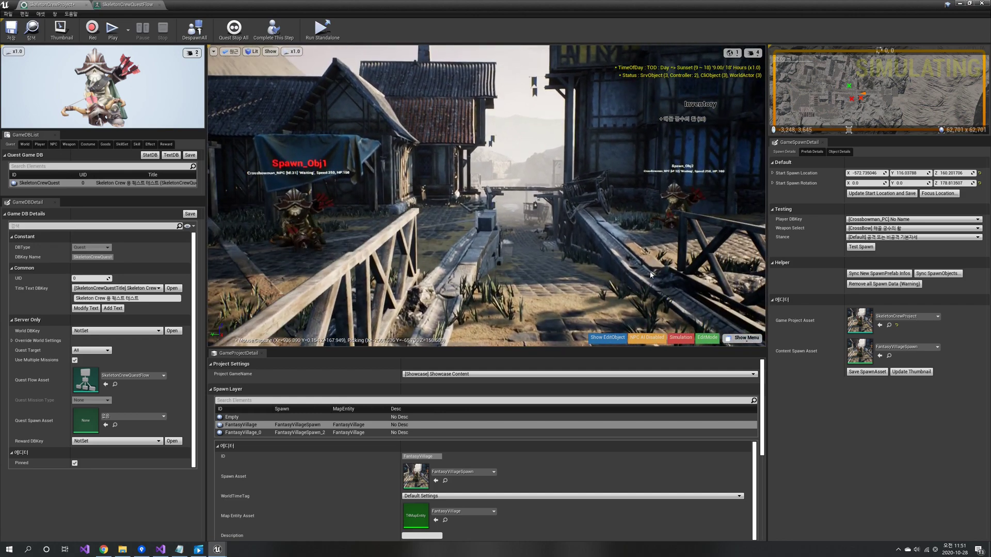
click(876, 373)
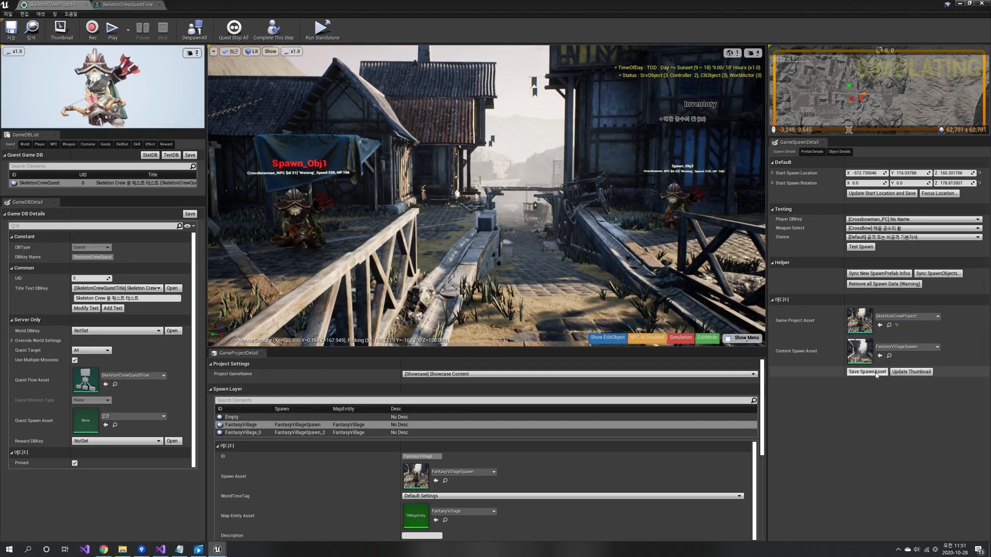
Switch to the FantasyVillage_0 layer, turn simulation off, delete Spawn_Obj1 and Spawn_Obj2, and select Patrol_0.
click(255, 434)
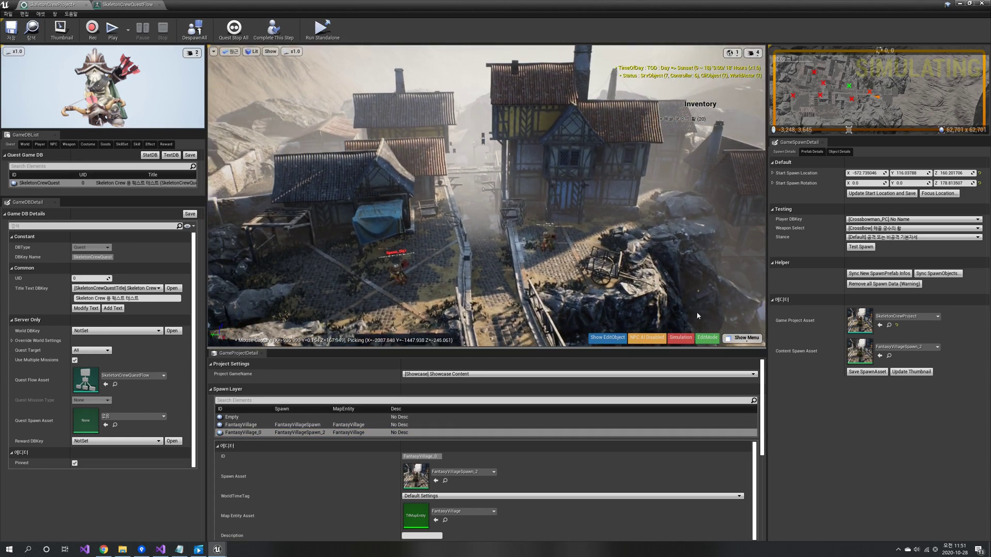
click(681, 338)
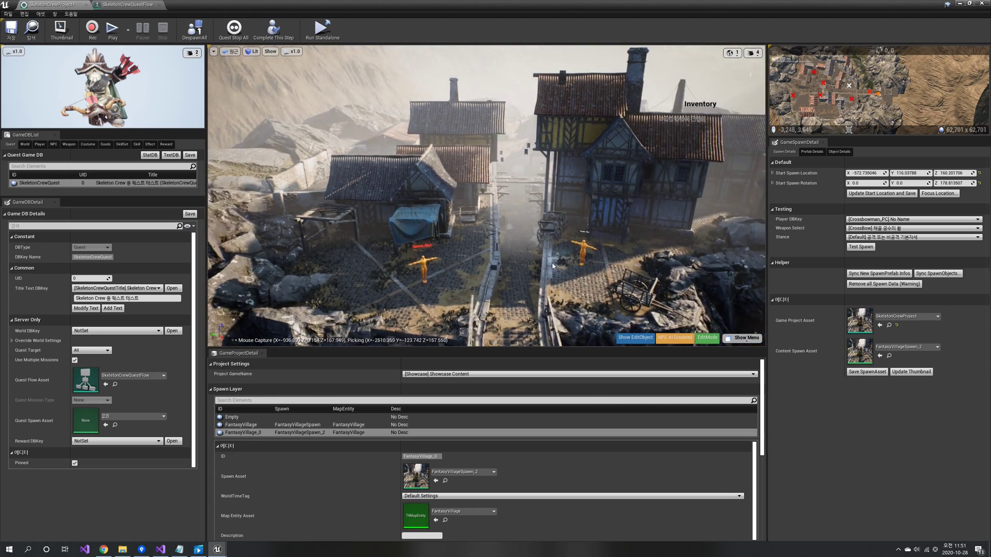
click(837, 153)
click(810, 191)
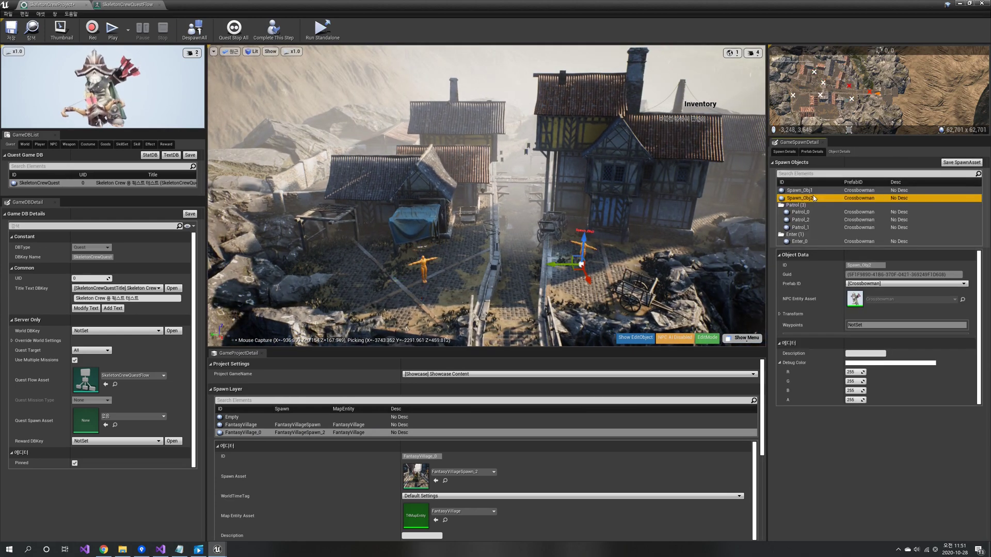
key(Delete)
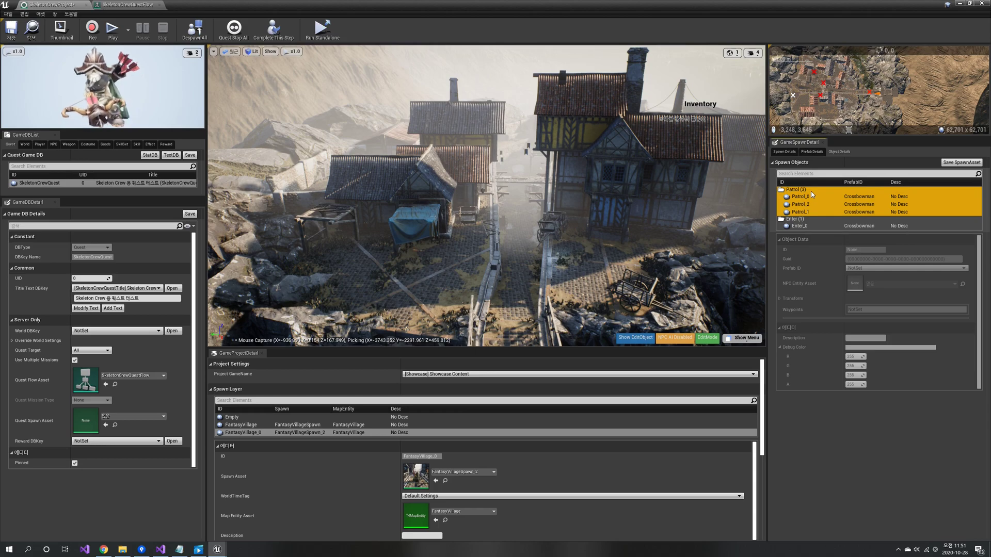
click(810, 197)
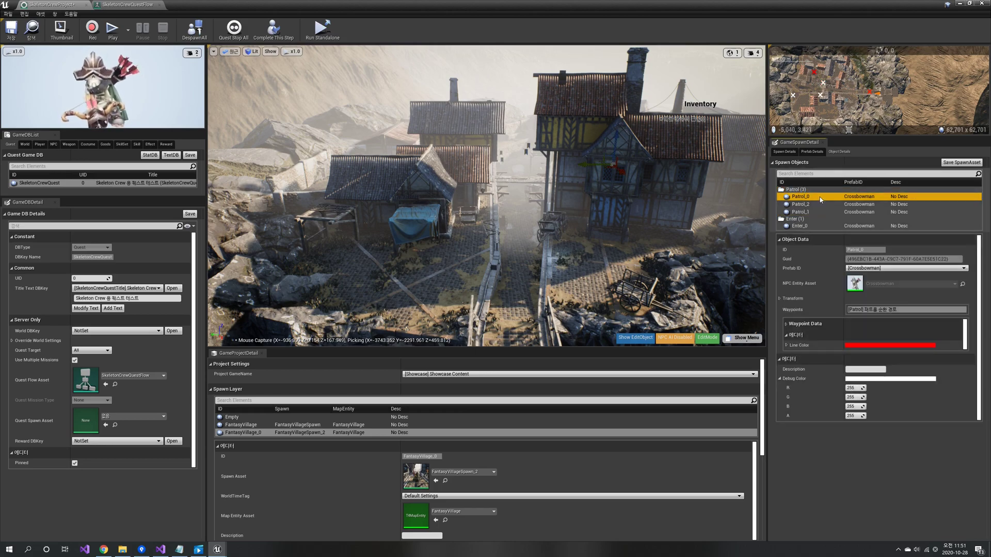
Frame the Patrol crossbowmen by the wooden bridge, enable simulation, and update the thumbnail of FantasyVillageSpawn_2.
key(w)
right_drag(505, 212, 490, 210)
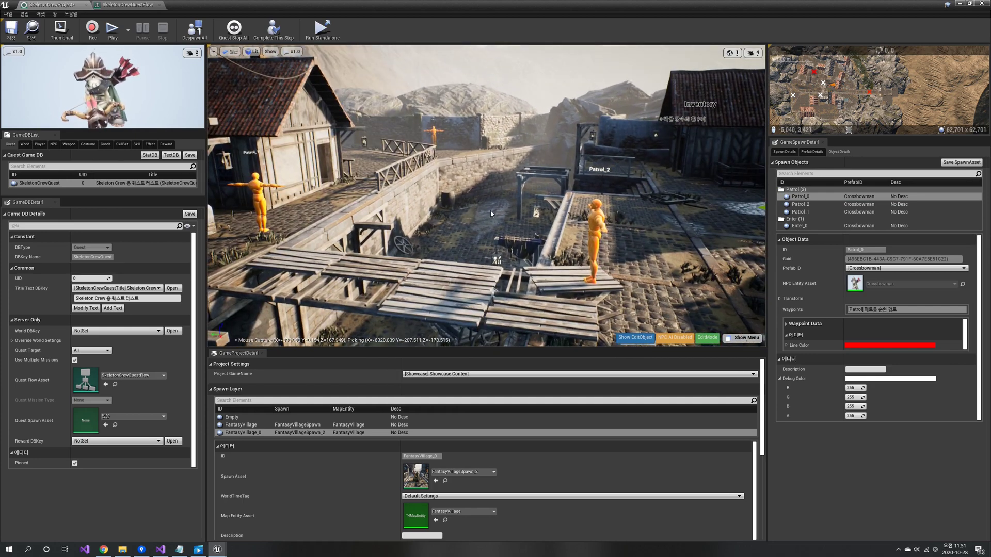
click(731, 338)
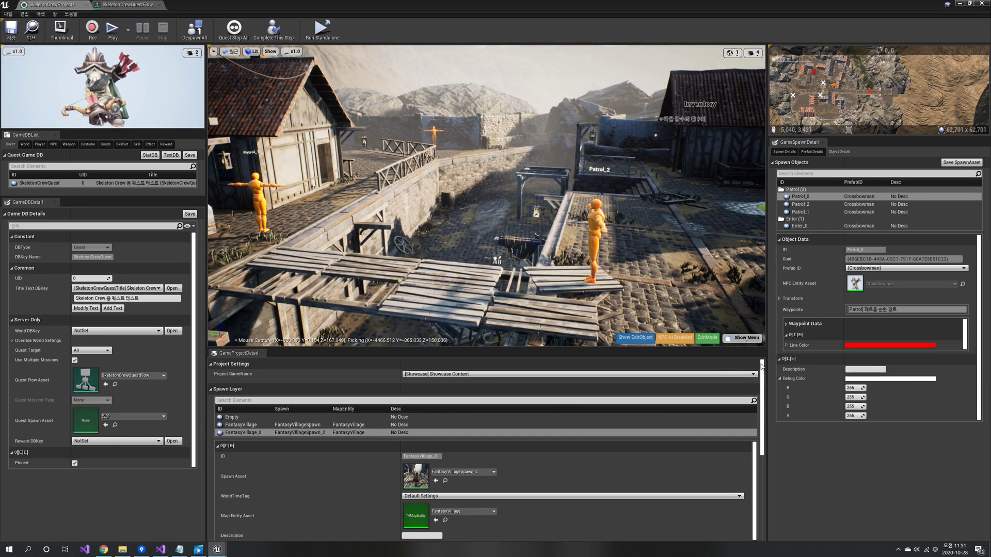
click(748, 364)
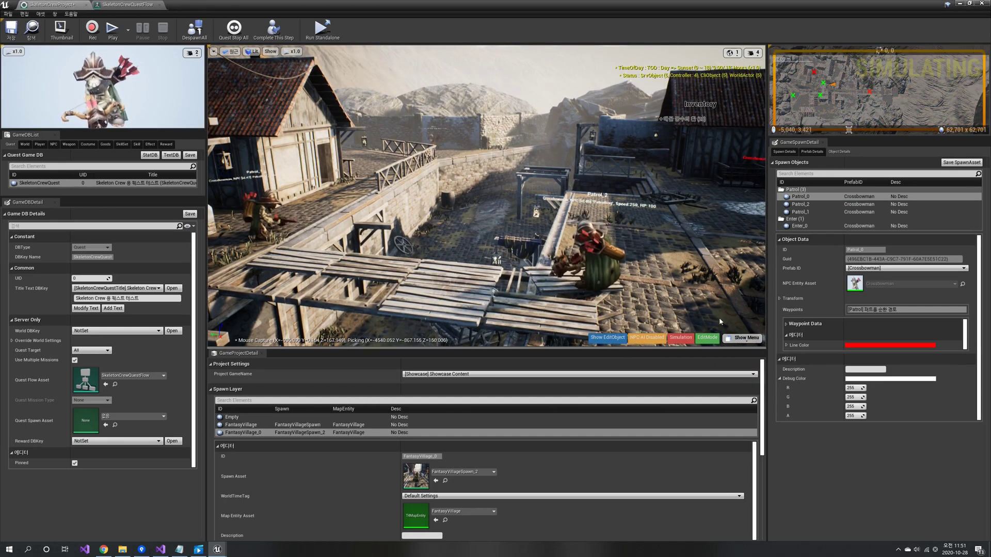
click(811, 152)
click(911, 371)
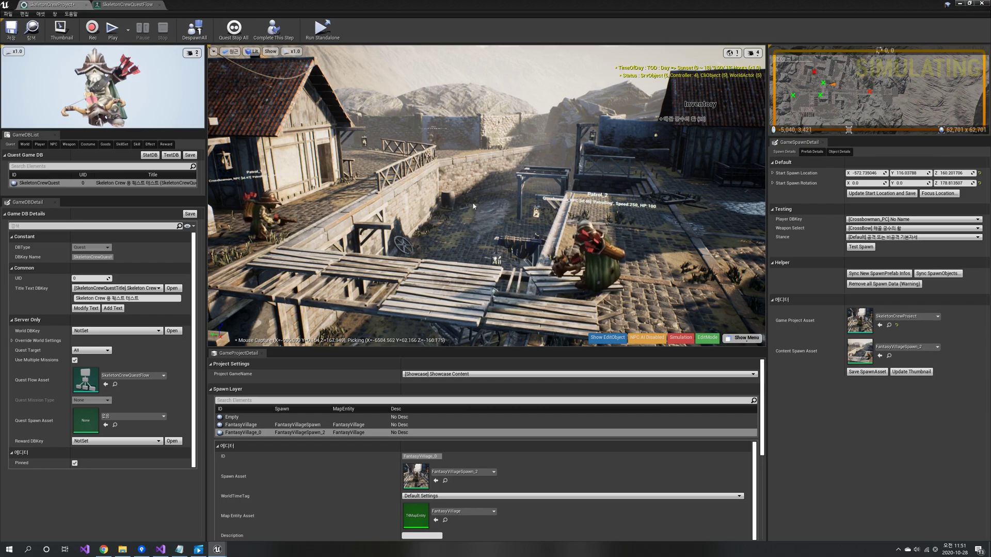
Switch to the FantasyVillage layer and turn off simulation, EditMode, edit object display and the disabled NPC AI option.
click(240, 424)
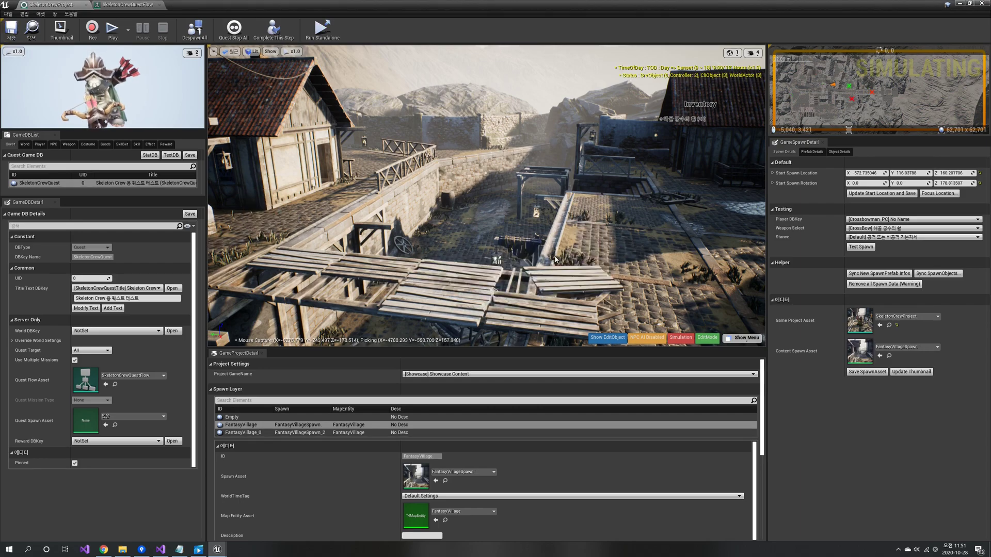
click(707, 338)
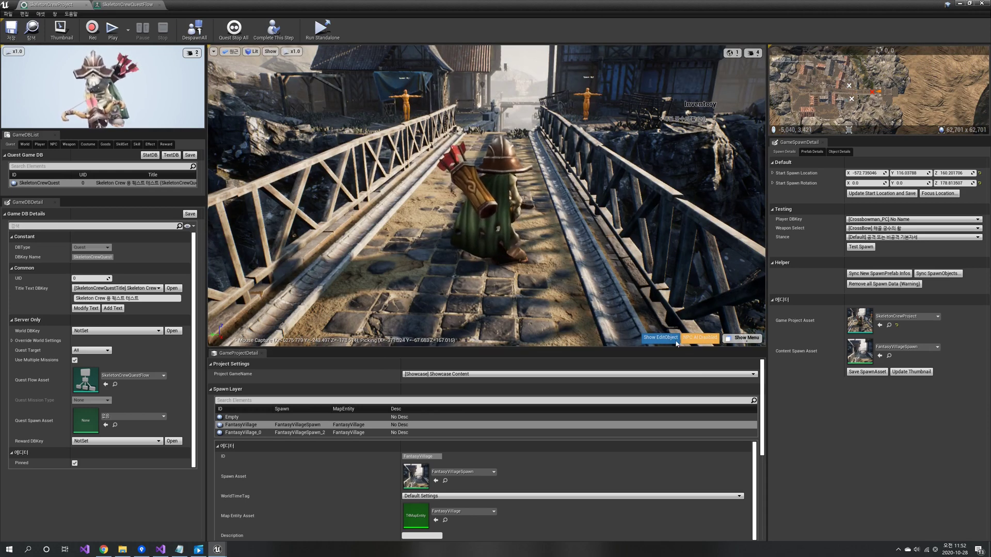
click(692, 338)
click(698, 338)
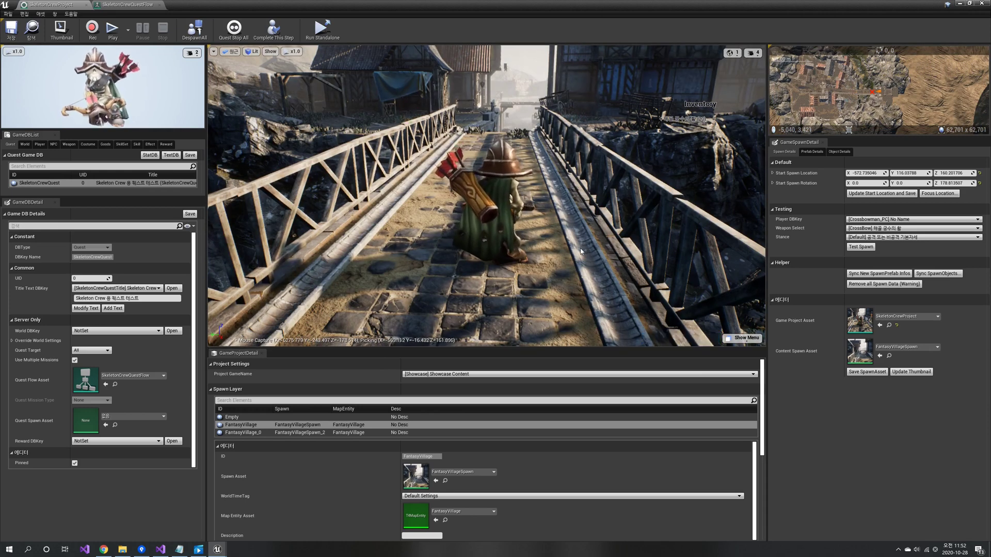
Open SkeletonCrewQuestFlow and add a second T4Mission node connected to the Quest node.
click(129, 5)
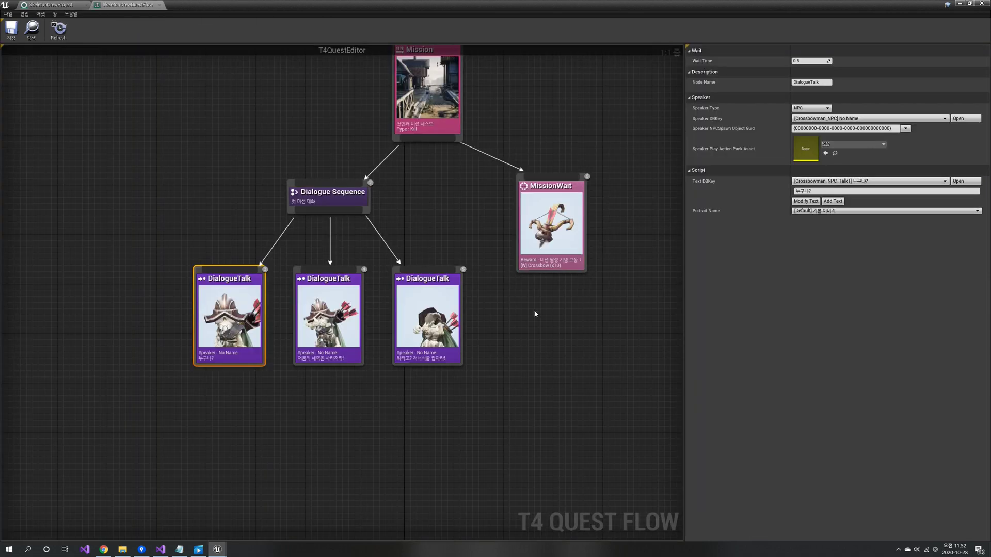
scroll(534, 313, down, 3)
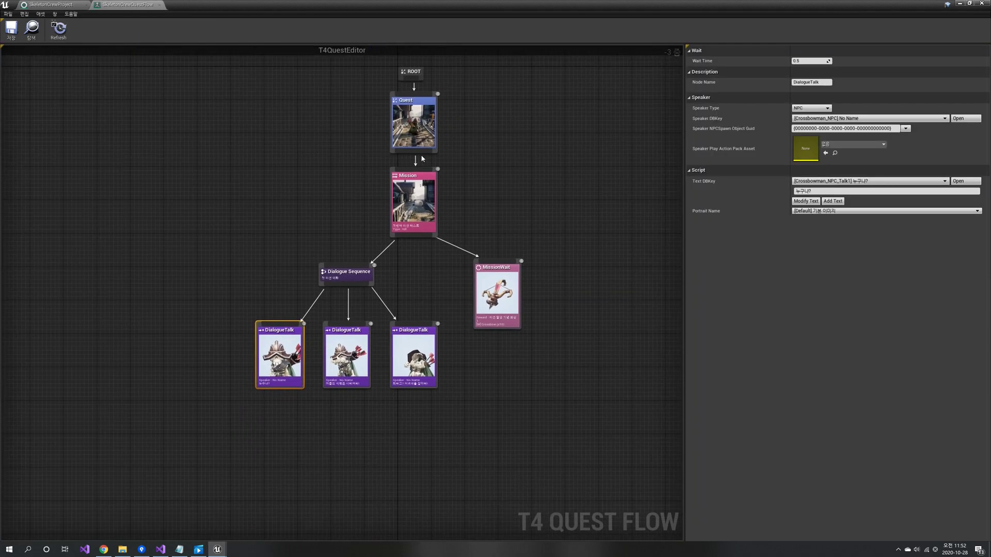
drag(512, 200, 529, 192)
click(531, 226)
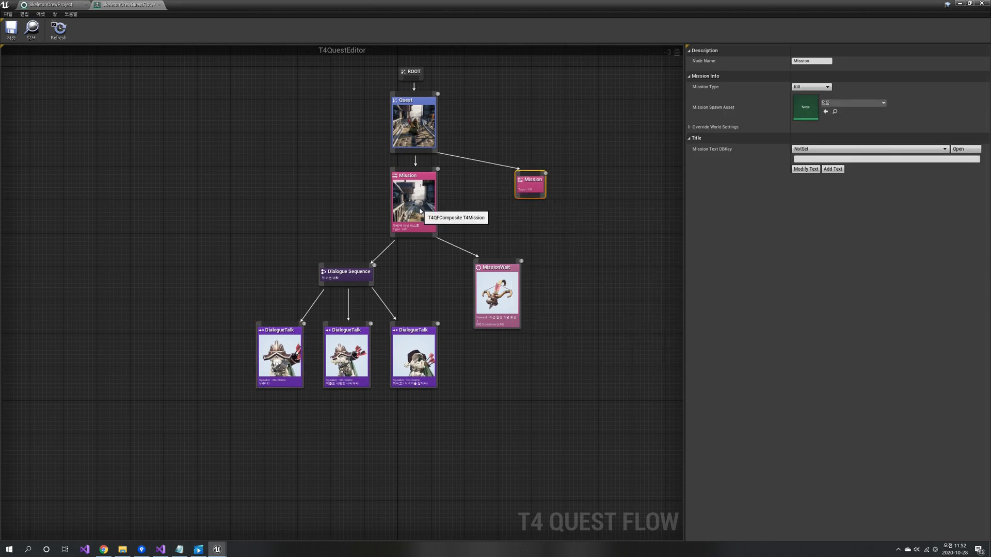
Set the new Mission node's Mission Spawn Asset to FantasyVillageSpawn_2.
click(420, 211)
click(533, 193)
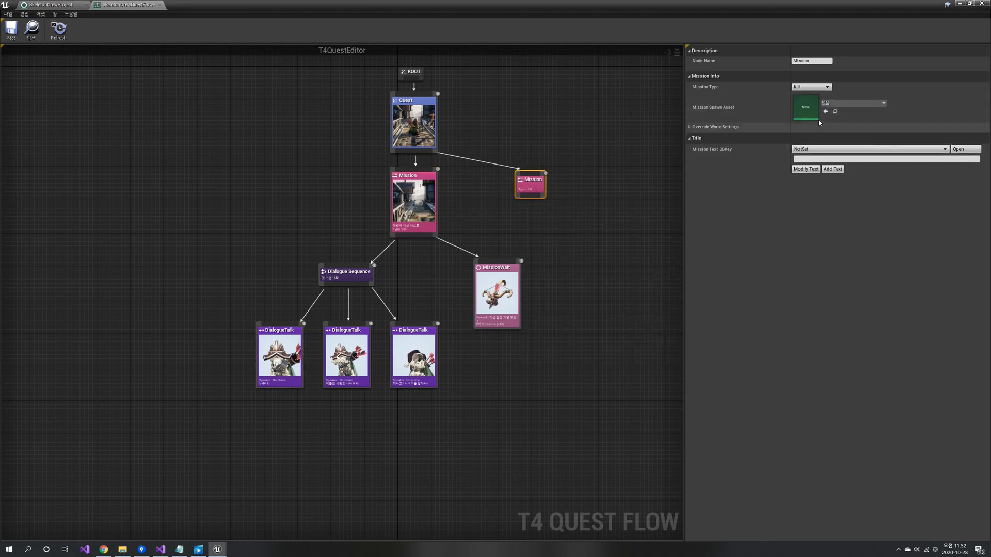
click(853, 103)
click(879, 195)
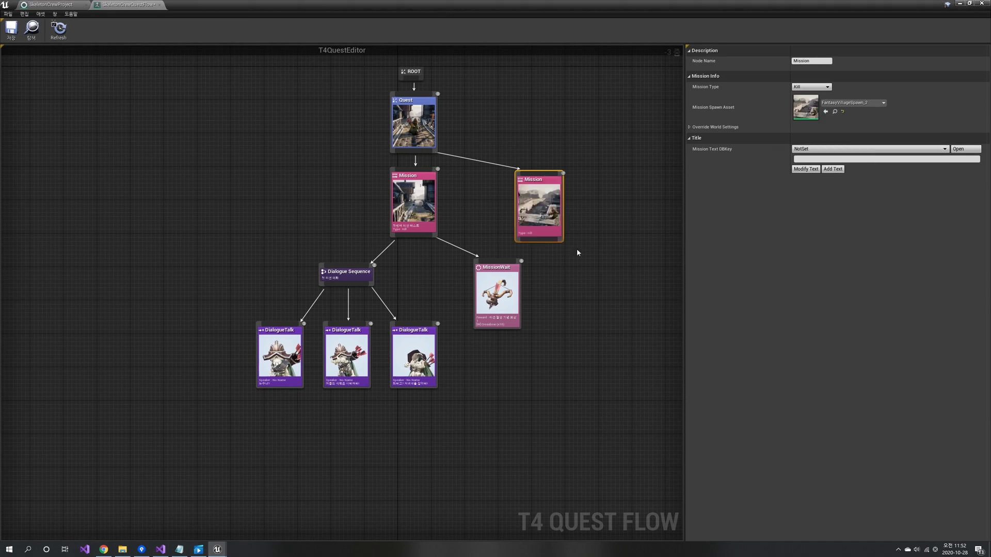
Move the first Mission branch to the left and place the second Mission node level with it under the Quest node.
right_drag(578, 249, 586, 214)
drag(291, 180, 475, 333)
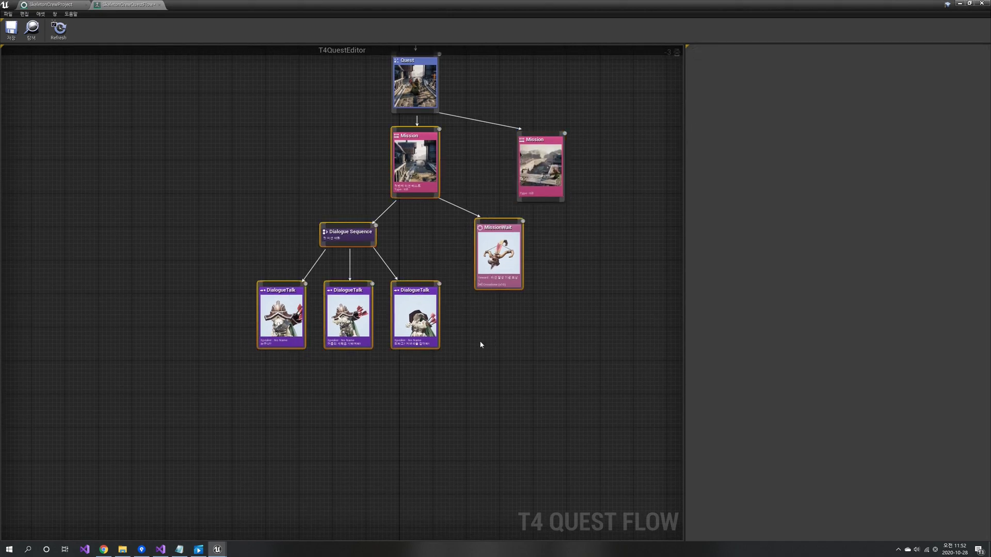
drag(406, 183, 305, 196)
click(547, 176)
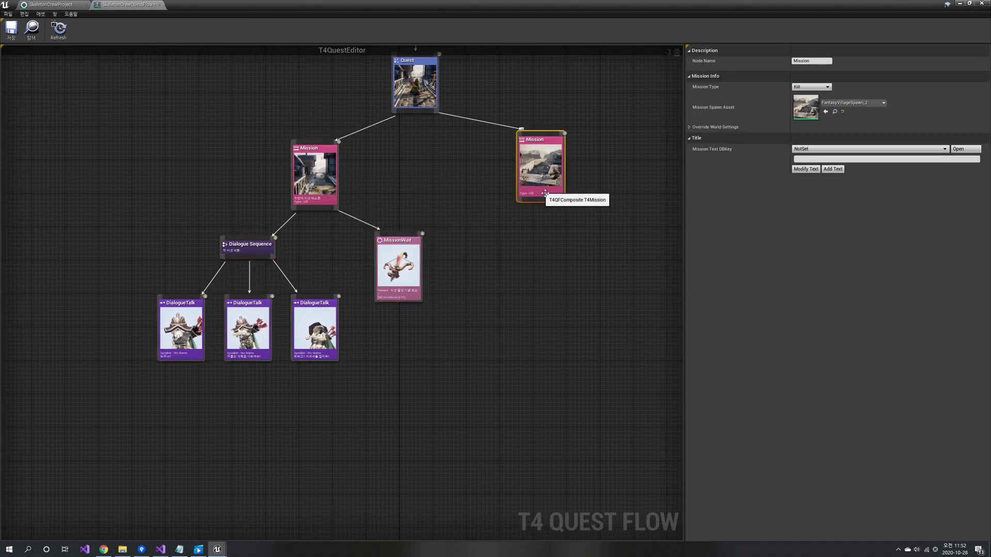
drag(547, 176, 493, 183)
click(485, 322)
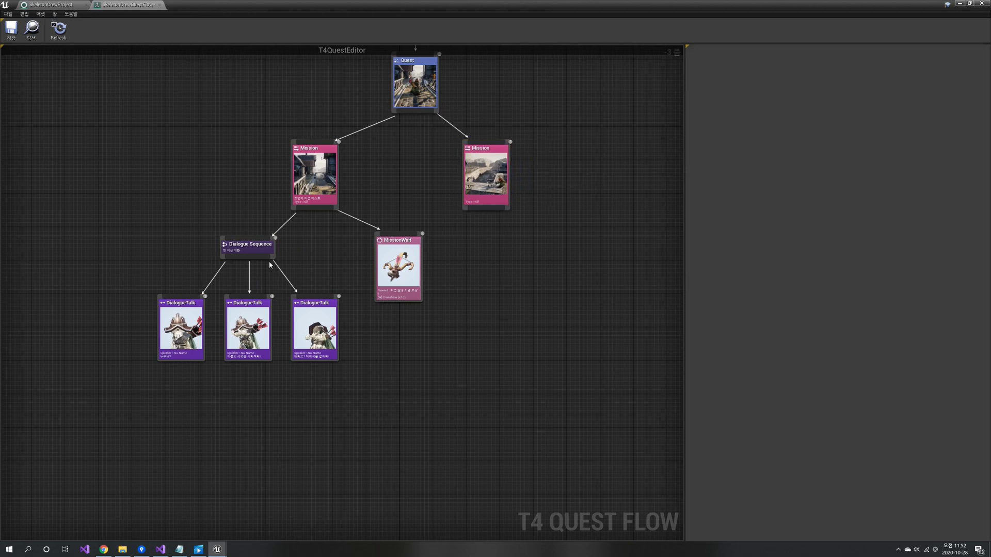
Duplicate the Dialogue Sequence, its last two DialogueTalk nodes and MissionWait under the second Mission, and auto-arrange the graph.
click(263, 253)
ctrl+click(239, 338)
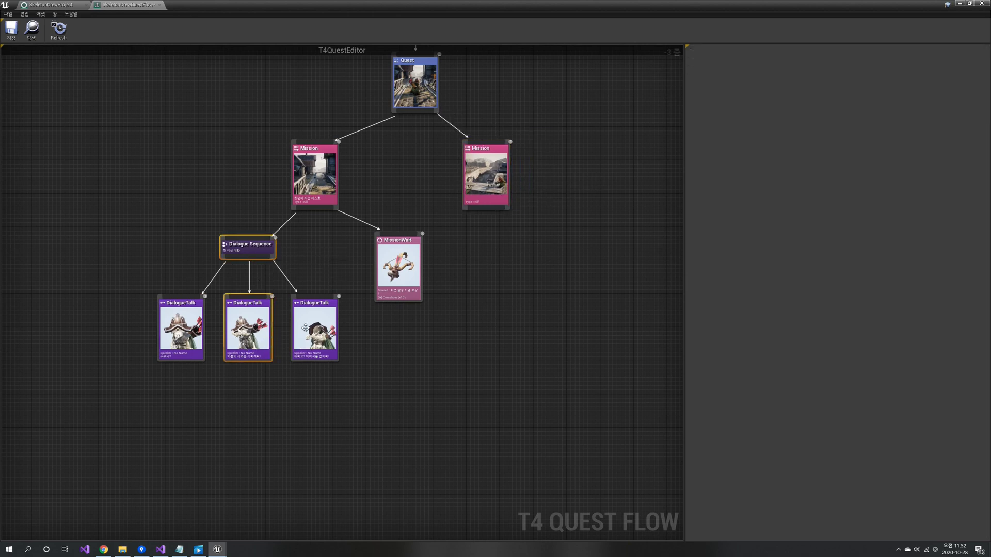
right_drag(564, 297, 501, 272)
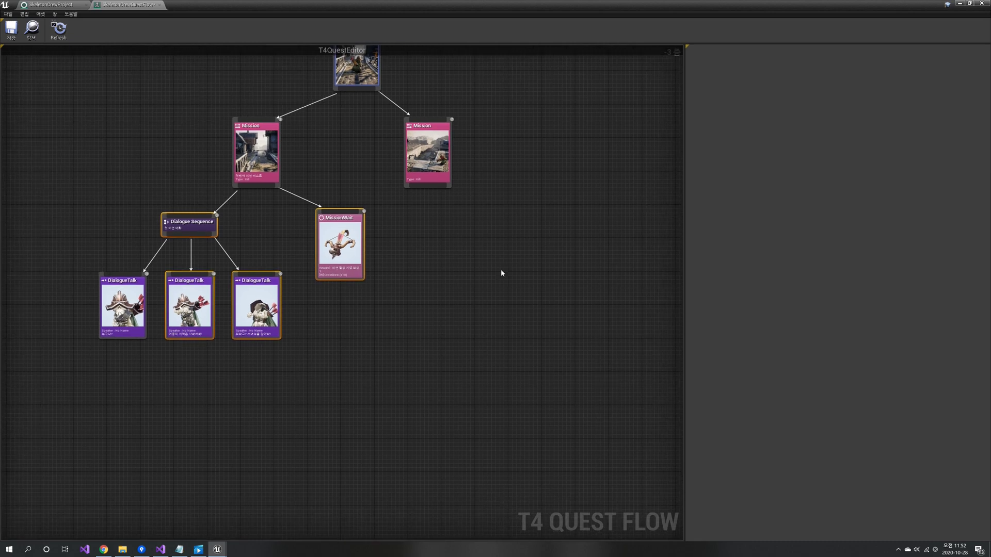
key(ctrl+v)
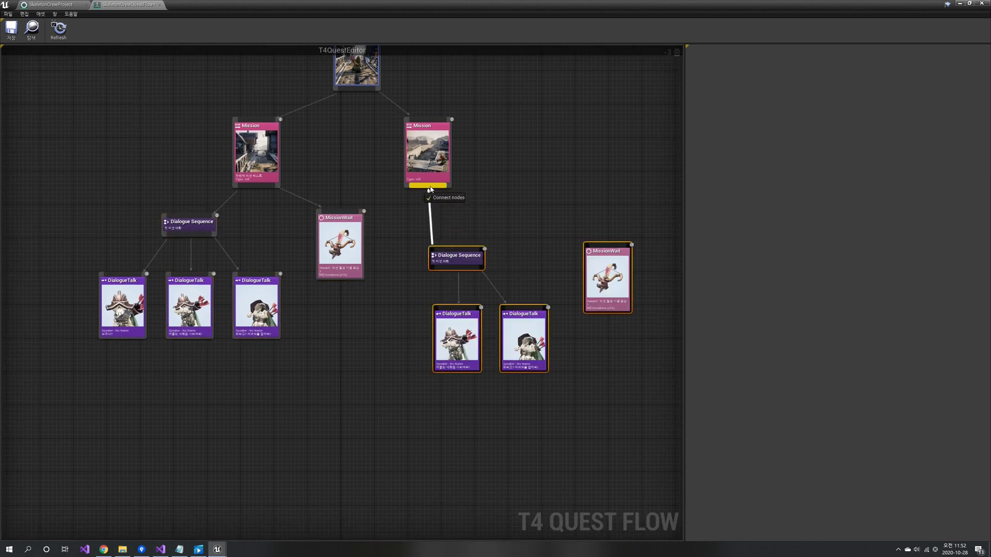
drag(431, 187, 431, 189)
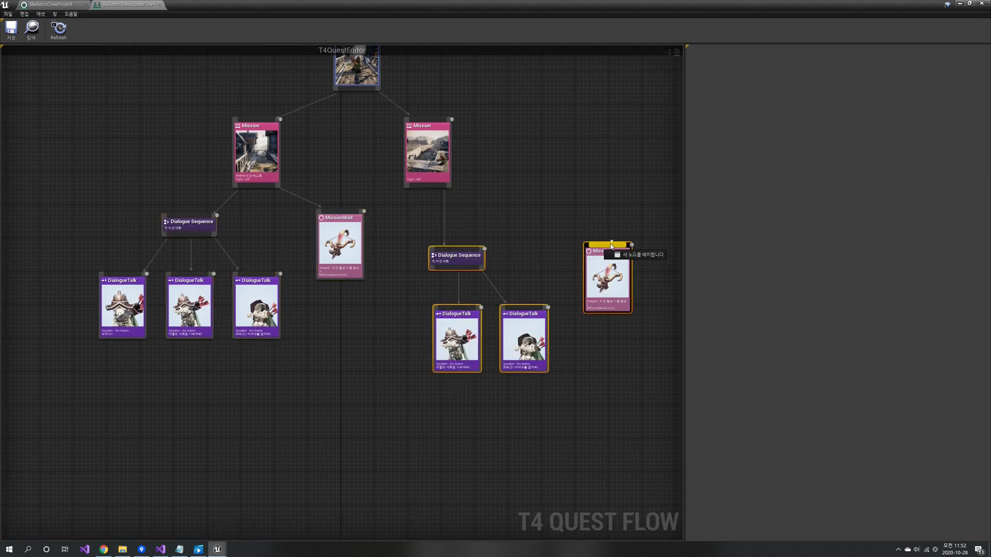
right_click(504, 171)
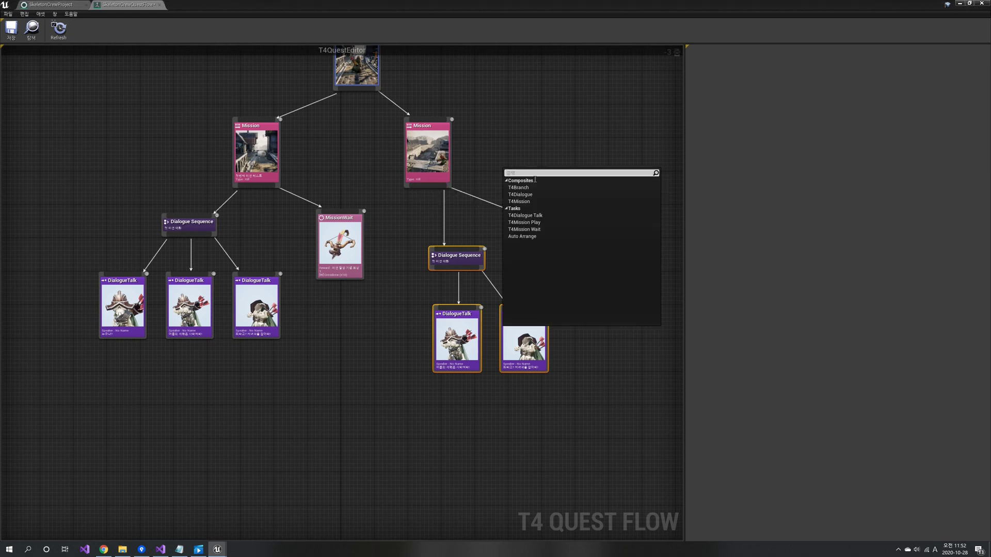
click(535, 237)
Add the title text "두 번째 미션 테스트" to the second Mission node with the key SkeletonCrewMission2.
scroll(535, 265, up, 3)
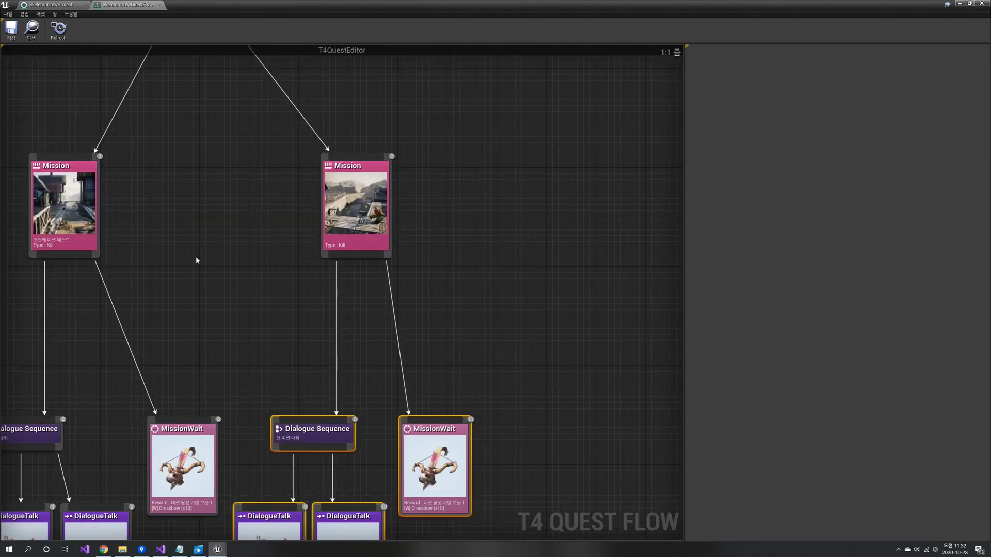
right_drag(196, 261, 269, 287)
click(540, 269)
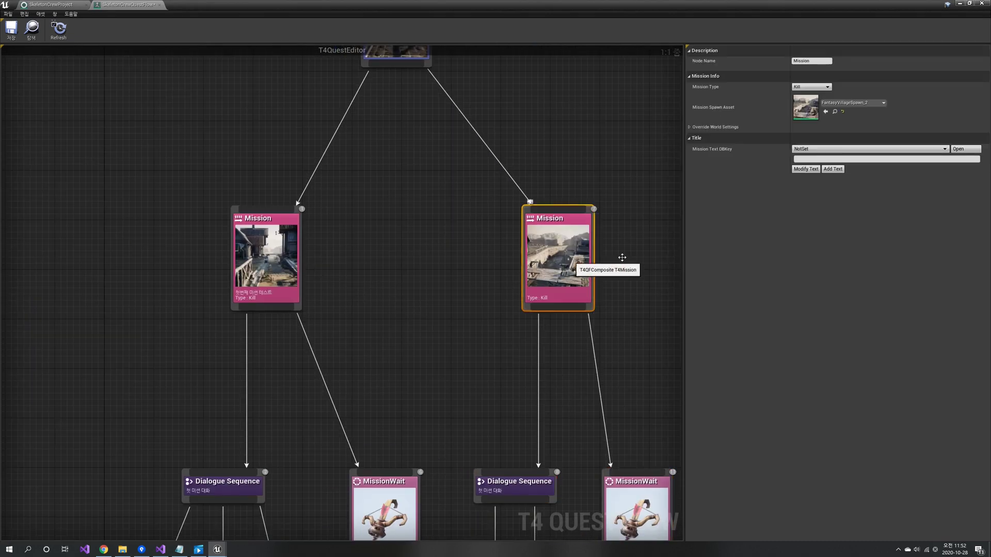
click(832, 168)
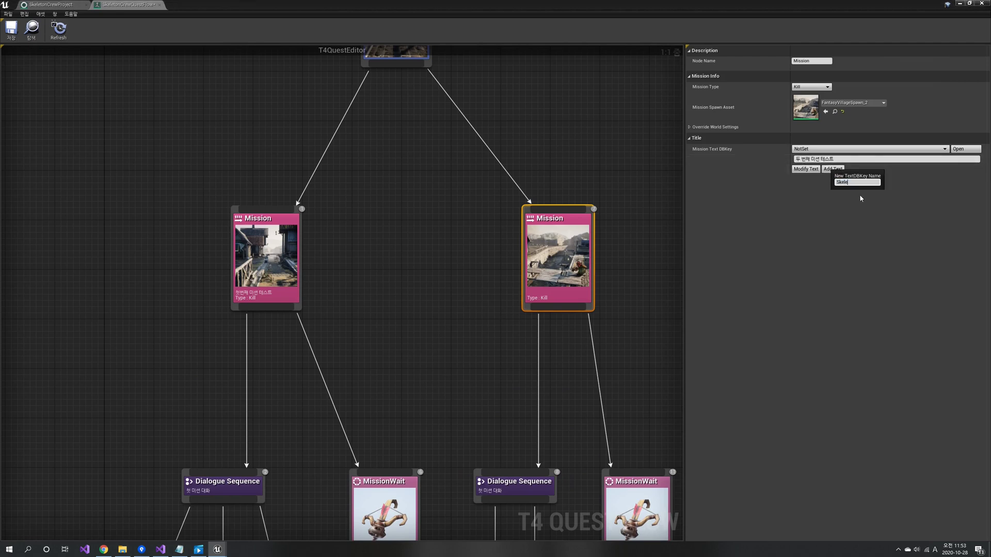
text(SkeletonCrewMission2)
key(Return)
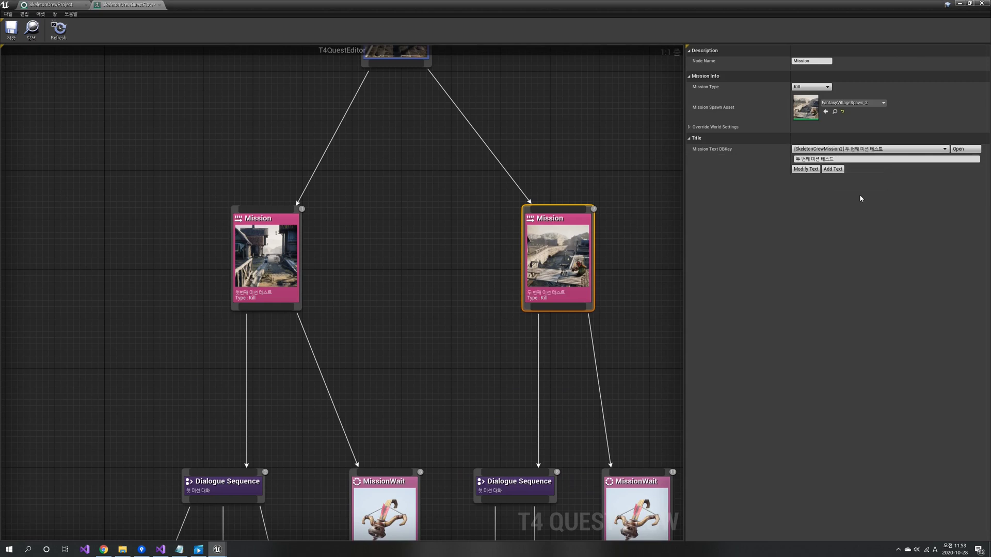
Modify the first Mission node's title text to "첫 번째 미션 테스트".
right_drag(464, 348, 456, 231)
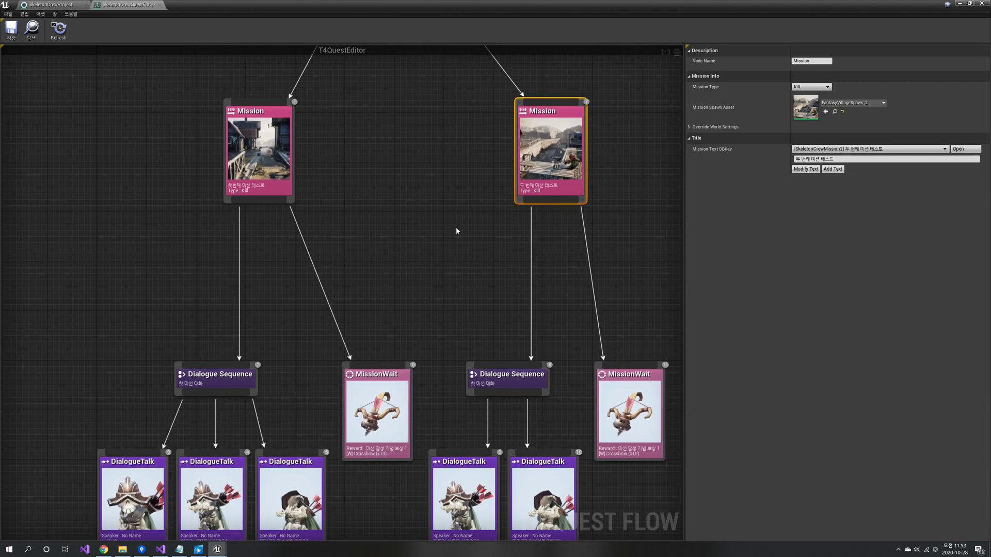
click(277, 165)
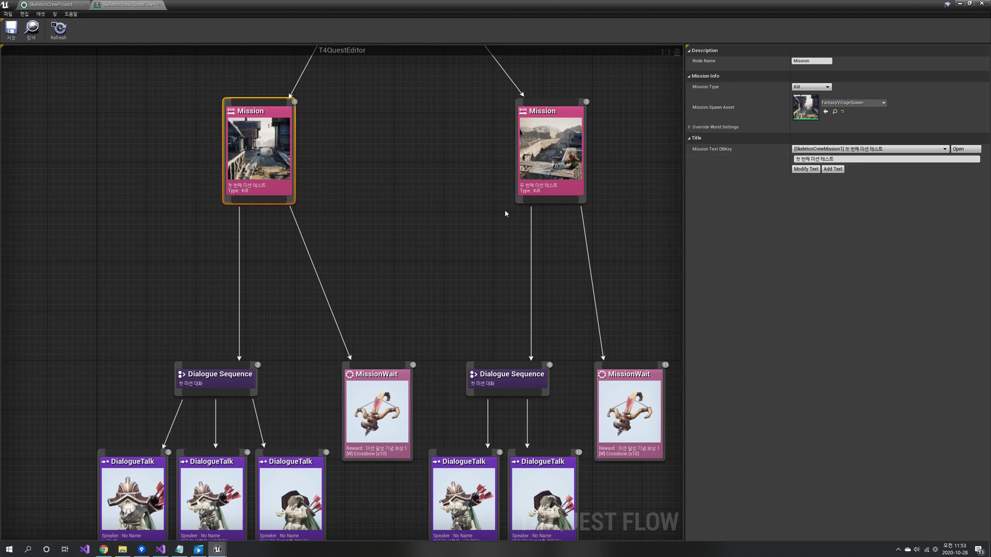
Reorder the second mission's two DialogueTalk nodes so the NPC line precedes the player line.
right_drag(586, 230, 470, 109)
click(356, 305)
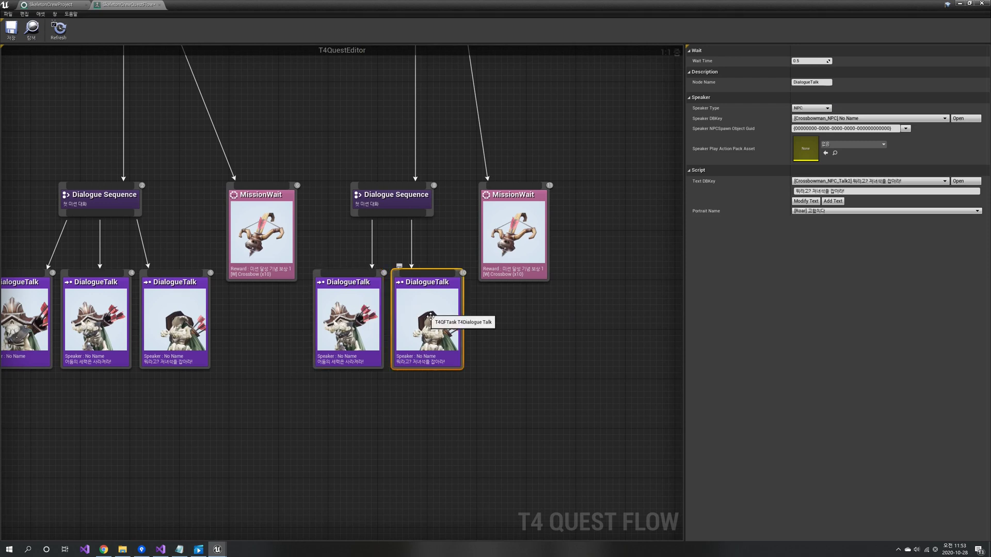
click(361, 316)
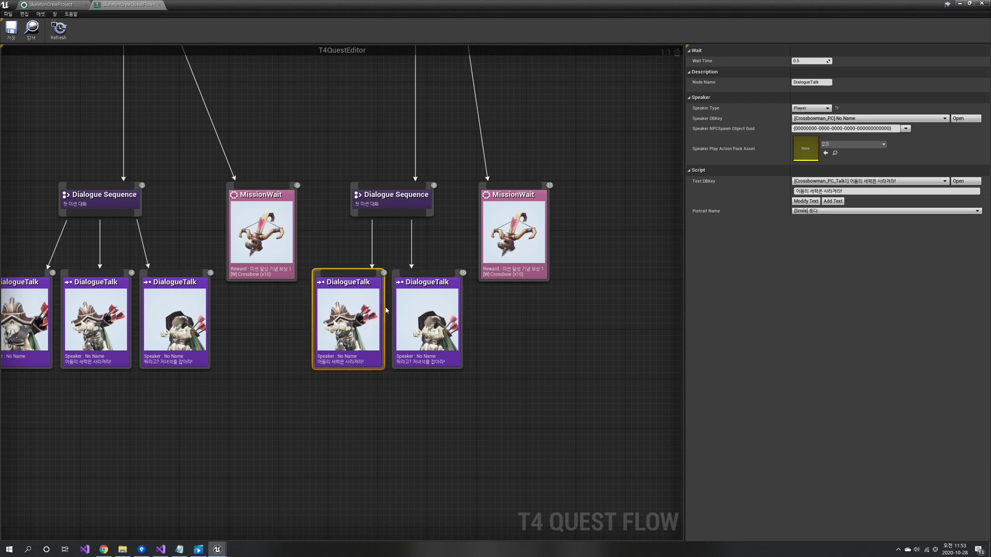
drag(370, 312, 497, 324)
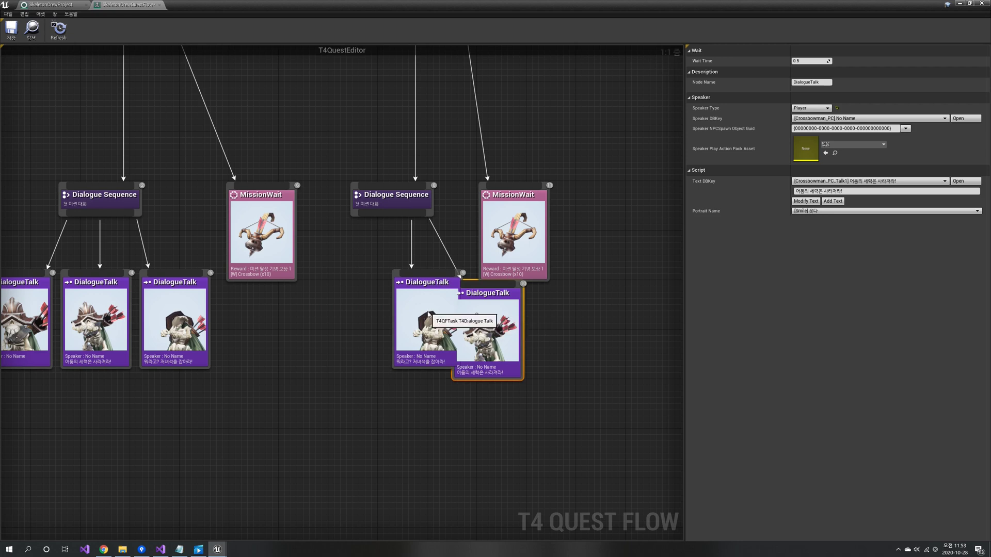
drag(429, 314, 335, 325)
drag(491, 331, 429, 324)
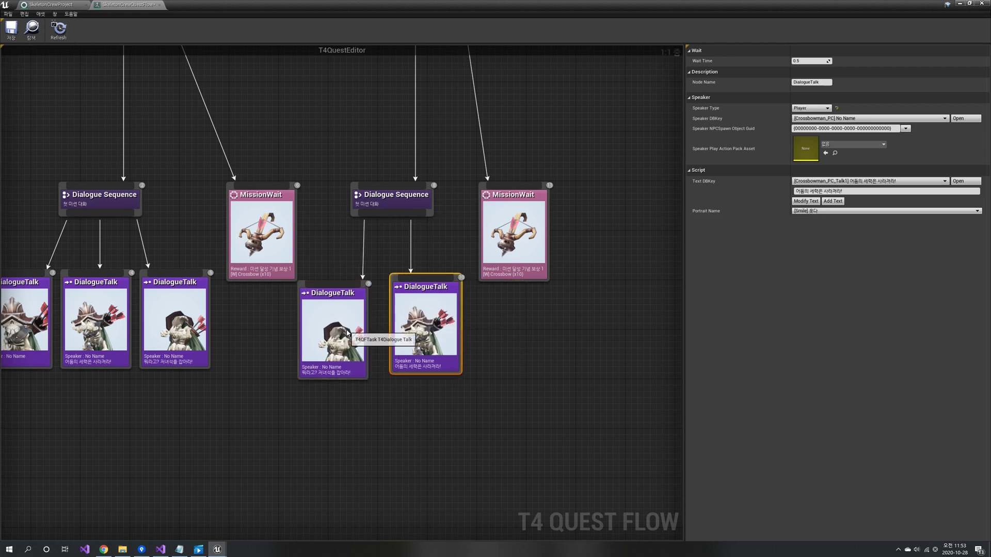
drag(348, 333, 360, 324)
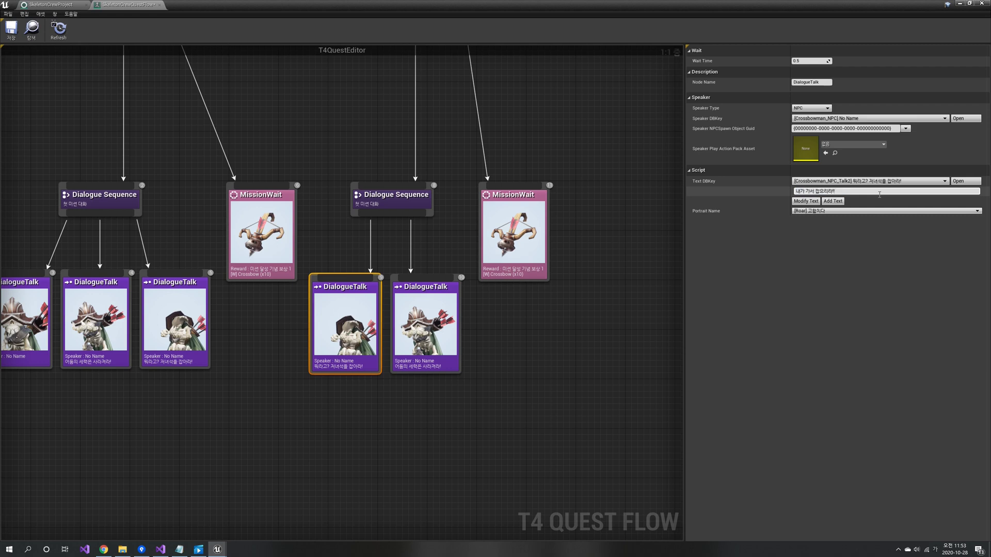
Add the NPC line "내가 가서 잡으리라!!" under the key Crossbowman_NPC_Talk2_3 and set its portrait to Default.
click(833, 201)
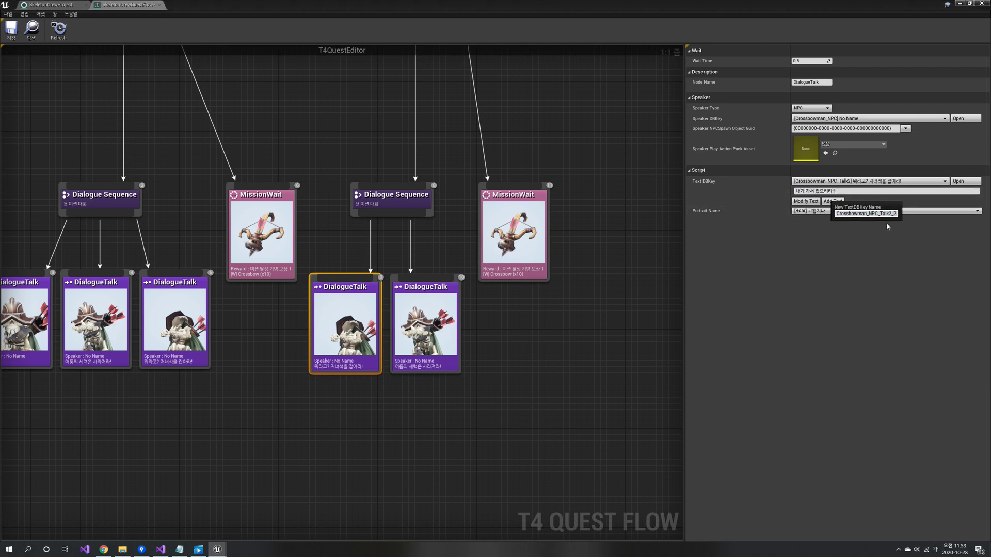
key(Return)
click(882, 211)
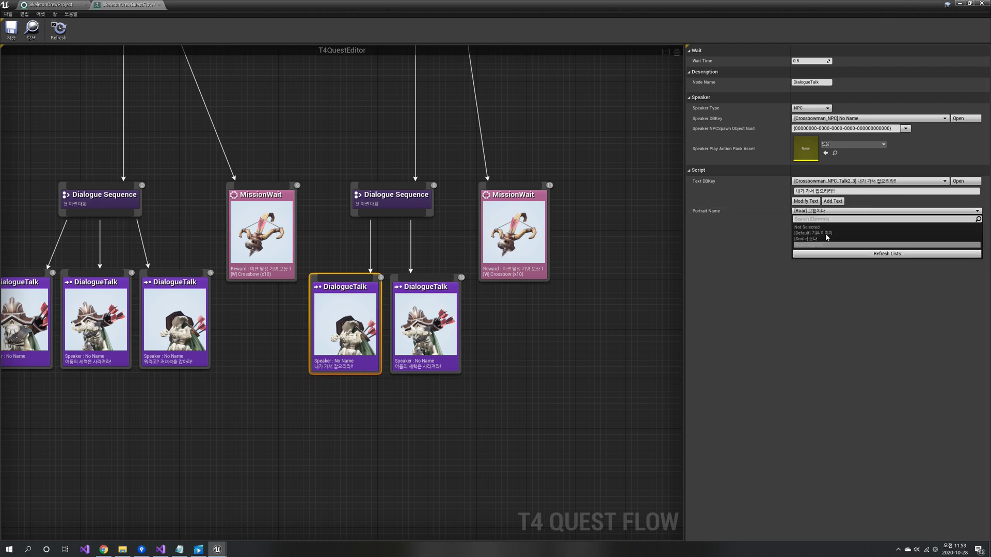
click(819, 233)
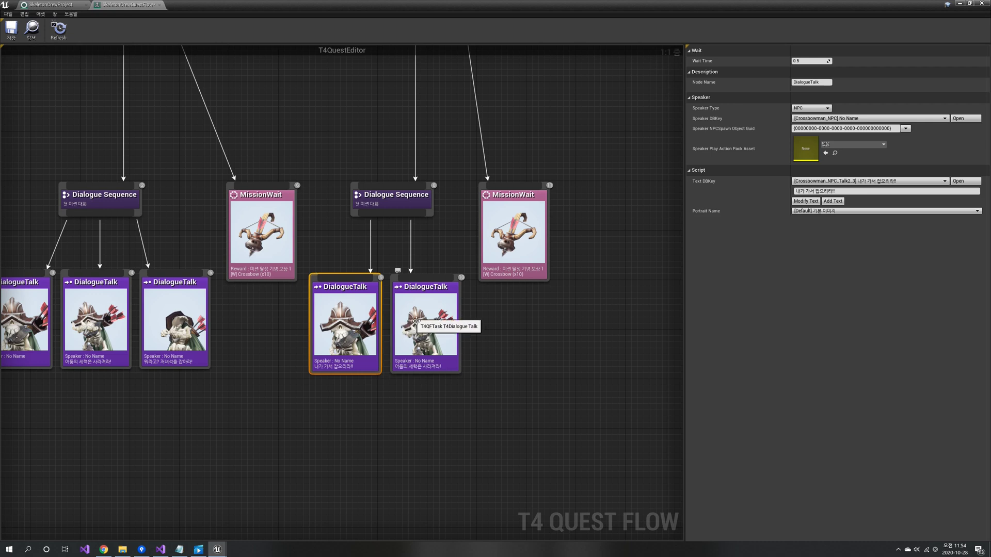
Add the player line "그래 어서 와라!" as new text on the second mission's player DialogueTalk node.
click(858, 194)
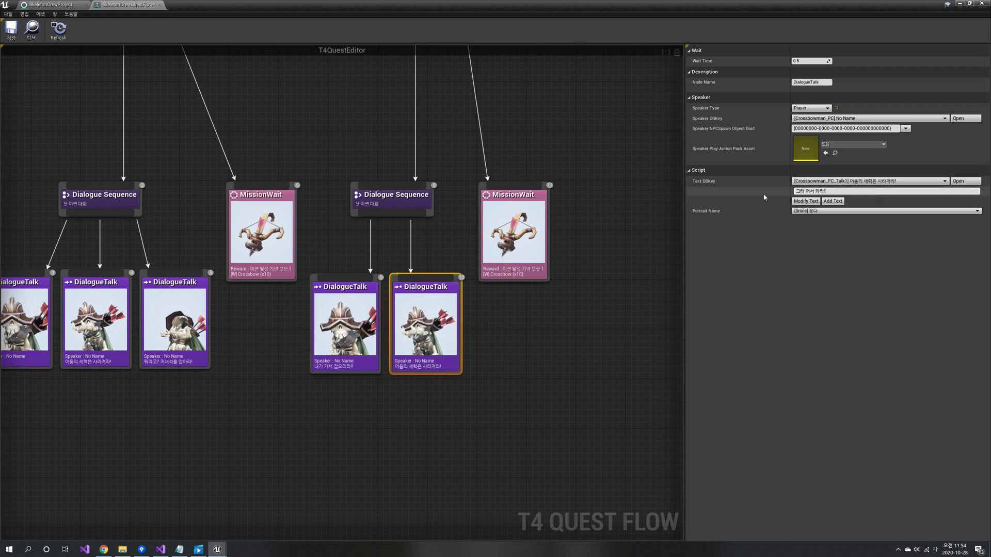
click(833, 202)
key(Return)
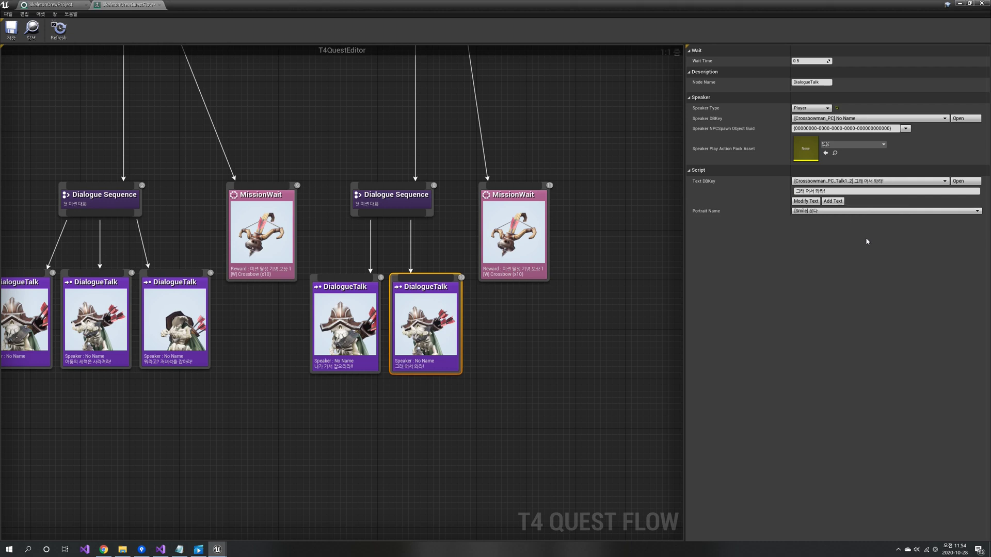
Check the second mission's DialogueTalk and MissionWait nodes and save the quest flow.
click(358, 324)
click(451, 332)
click(505, 258)
right_drag(582, 207, 602, 307)
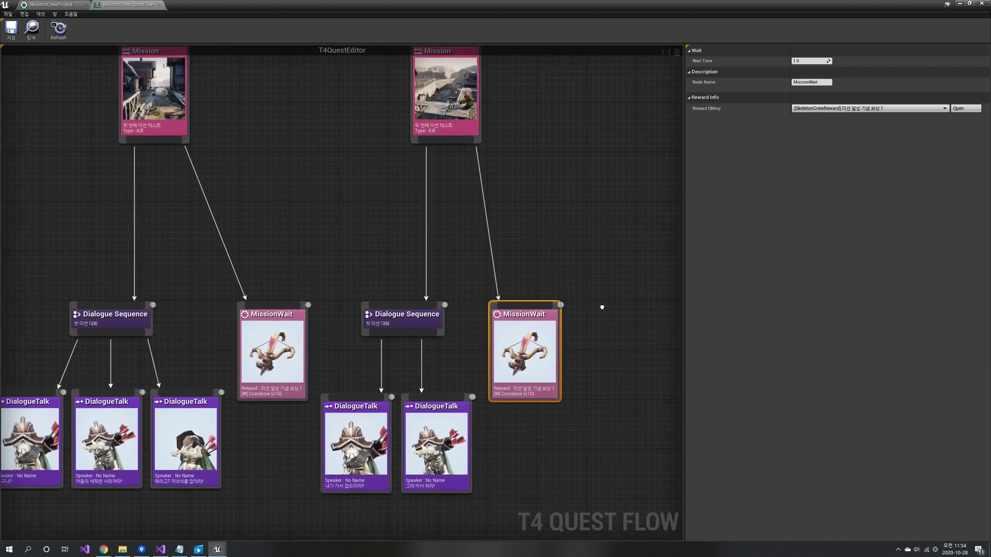
scroll(601, 308, down, 1)
click(13, 35)
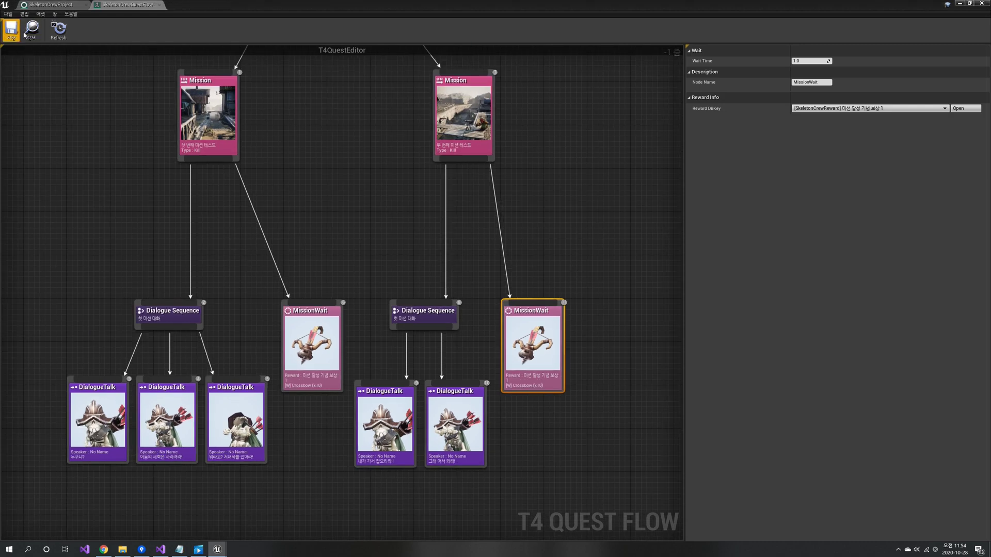
right_drag(310, 135, 325, 219)
scroll(325, 219, down, 1)
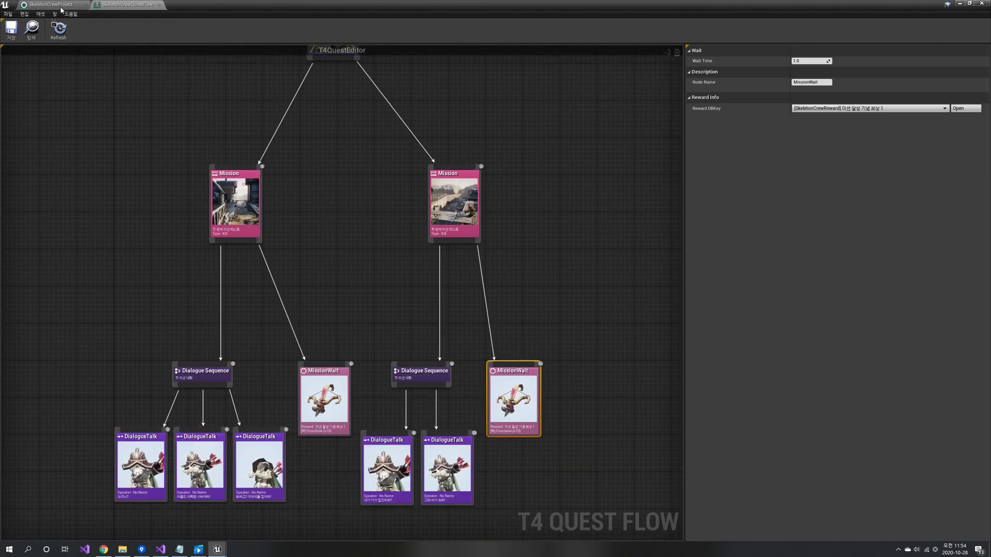
Return to the SkeletonCrewProject editor, start SkeletonCrewQuest in the viewport and advance through the first mission's three dialogue lines.
click(61, 6)
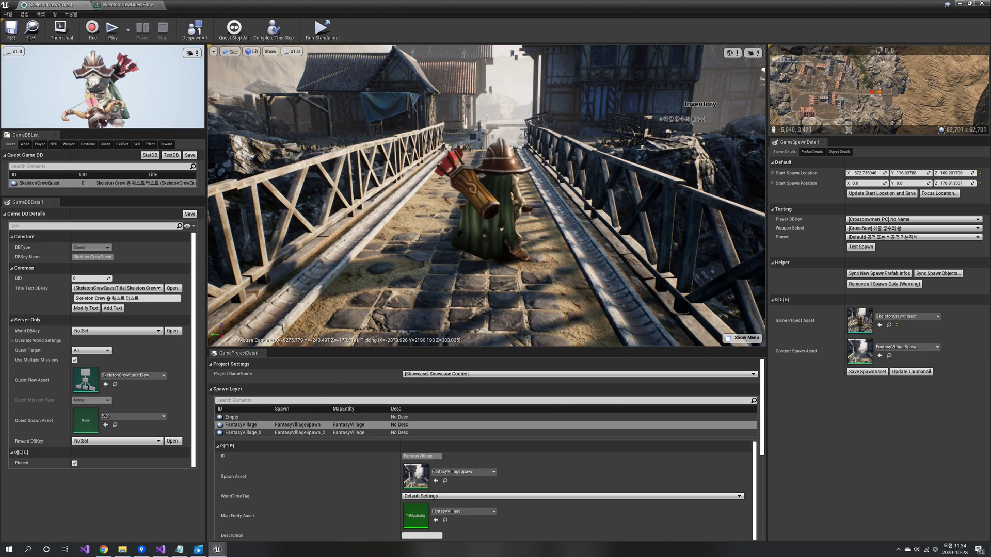
click(192, 183)
drag(456, 170, 455, 174)
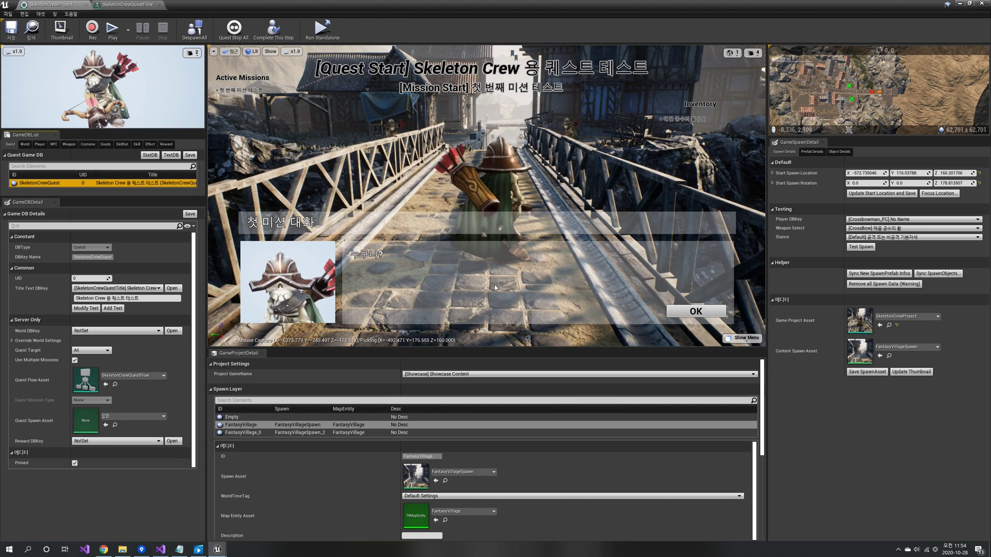
click(707, 313)
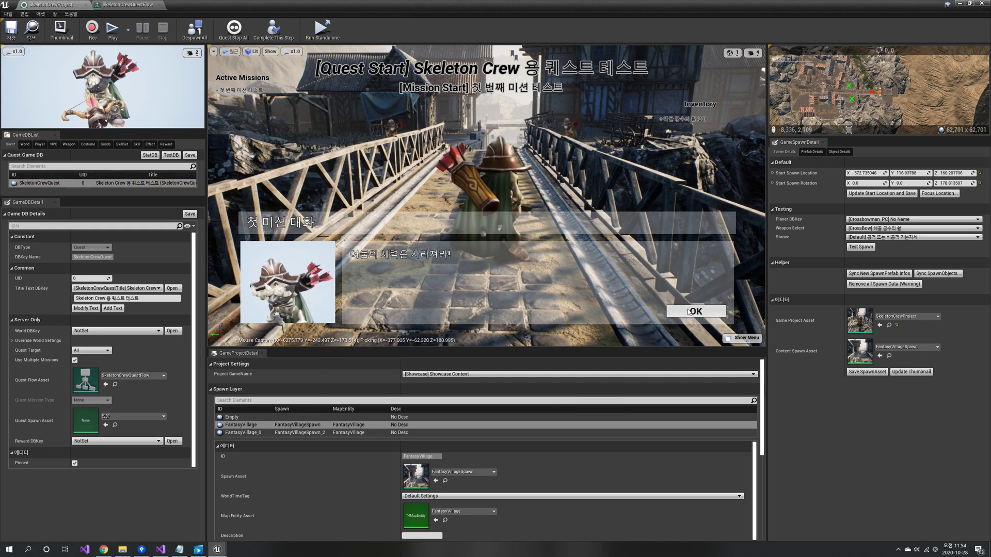
click(668, 313)
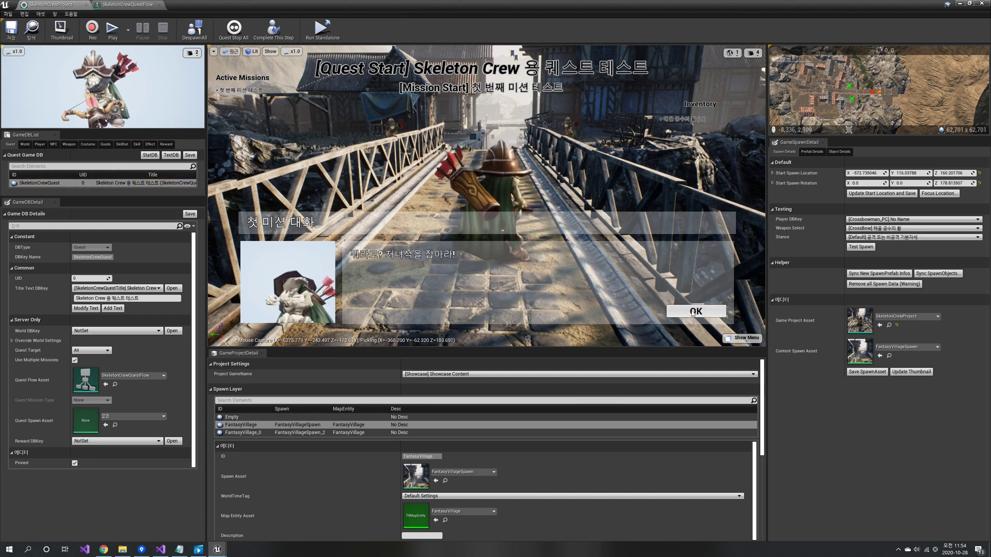
click(667, 312)
Enable simulation and attack the first mission's two NPCs beyond the bridge to complete the kill mission.
click(743, 338)
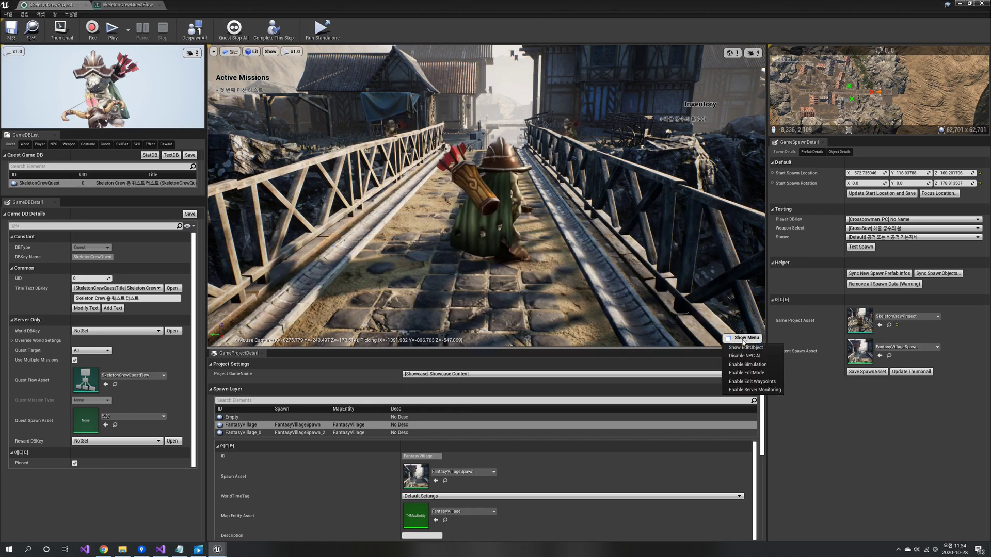
click(763, 365)
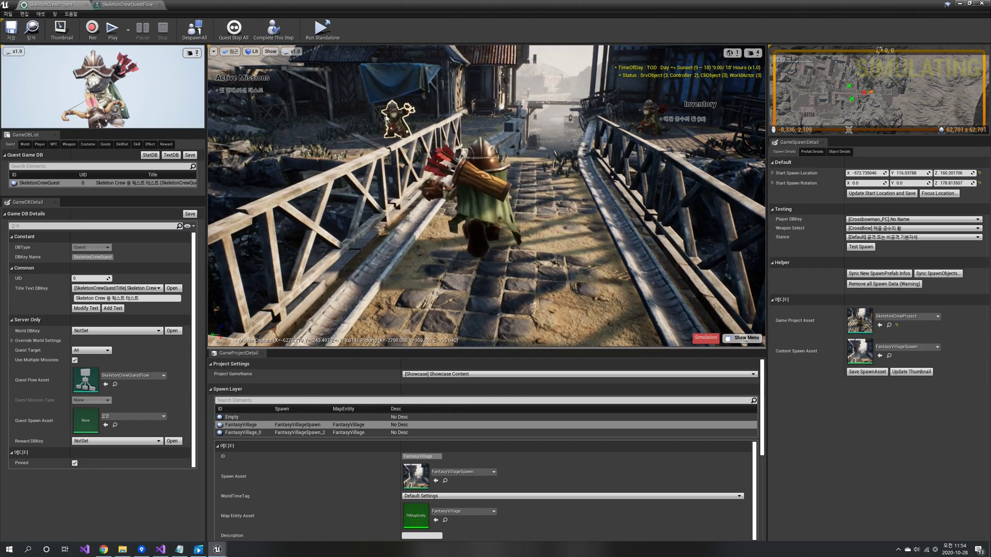
click(394, 120)
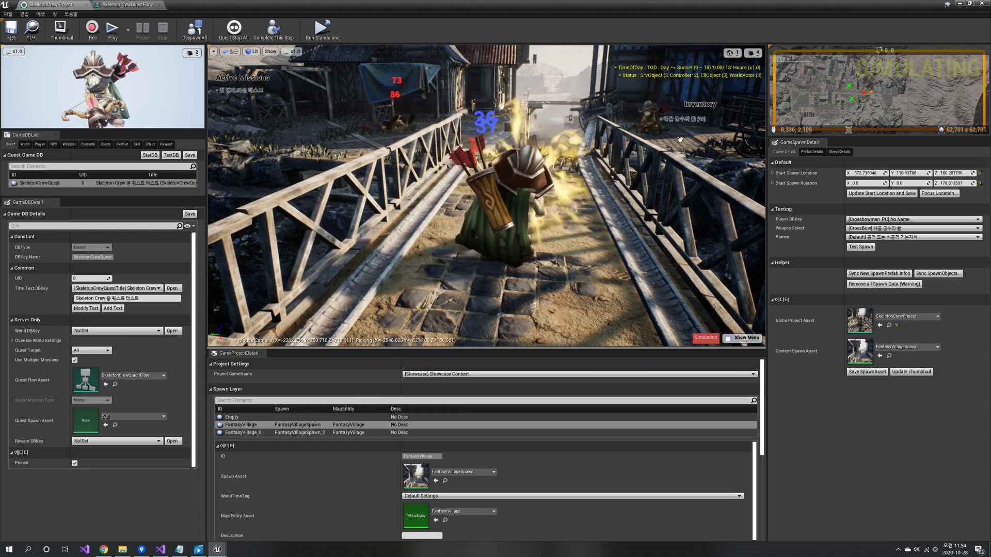
click(664, 123)
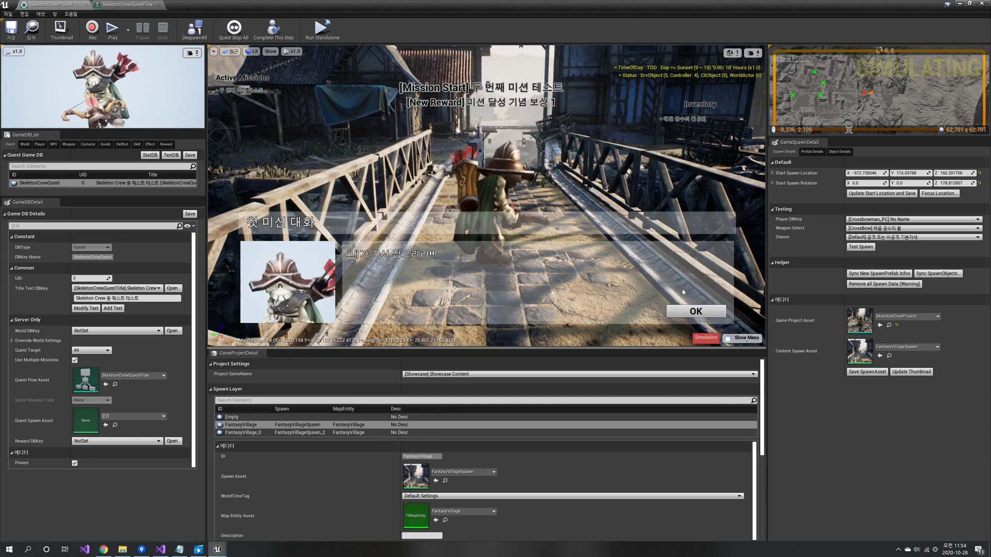
Advance through the second mission's two dialogue lines.
click(699, 312)
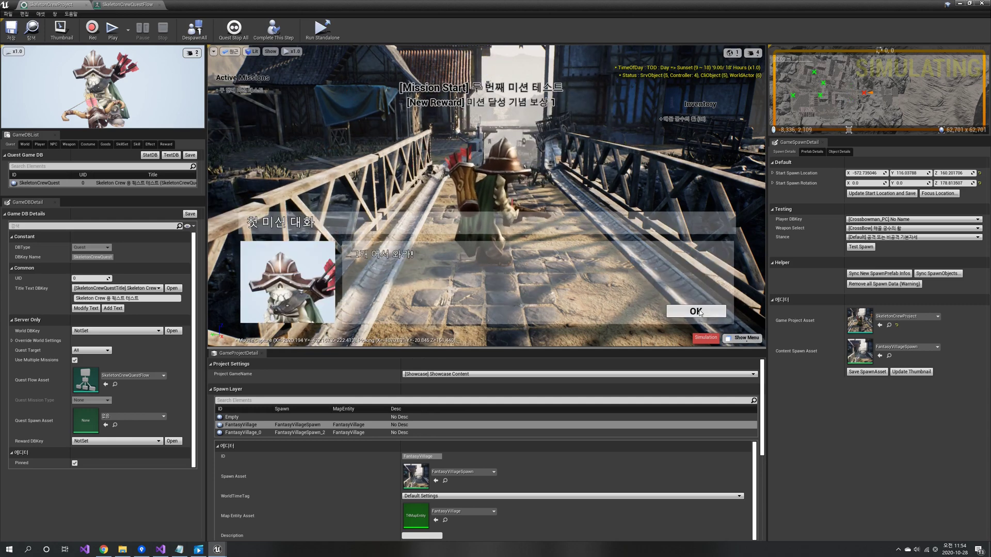
click(696, 311)
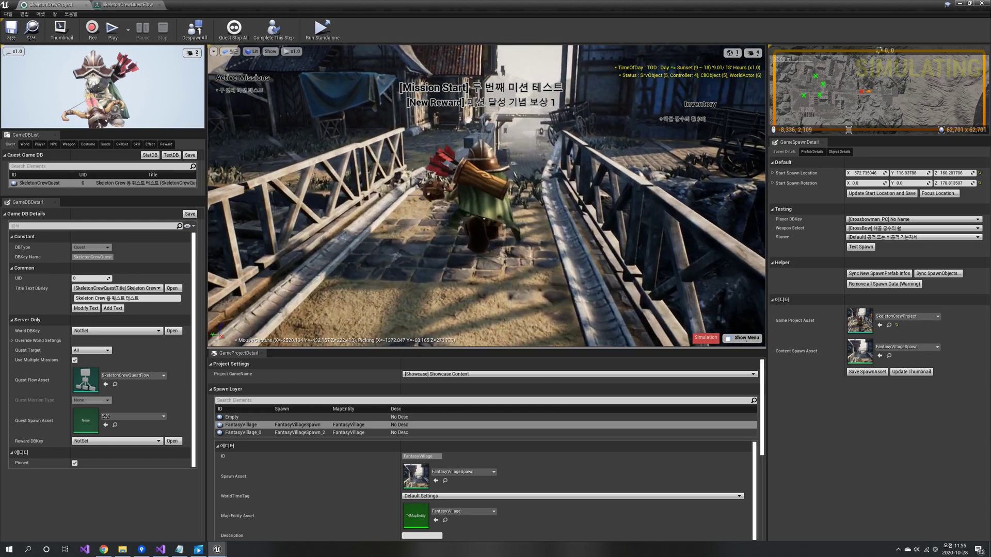